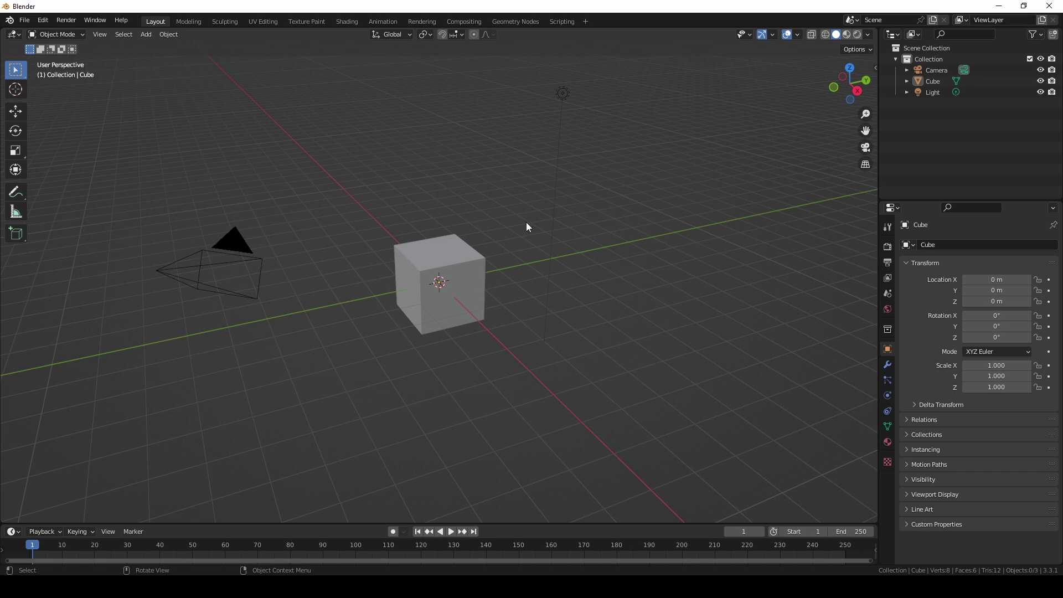
# Select the Light and the Camera together and delete them, leaving only the cube
pyautogui.click(562, 99)
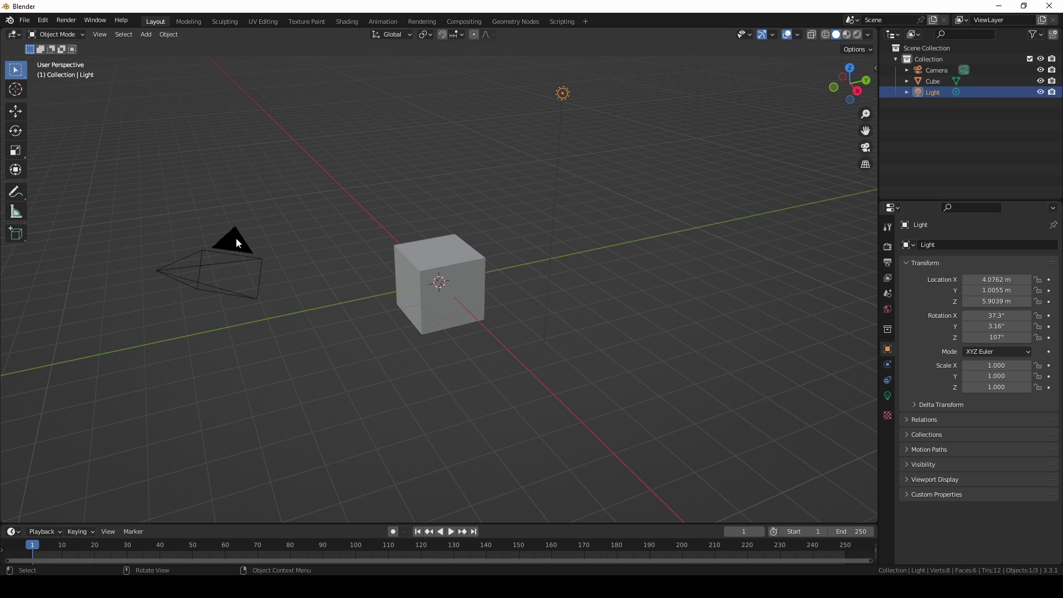
pyautogui.press('shift')
pyautogui.keyDown('shift'); pyautogui.click(230, 254); pyautogui.keyUp('shift')
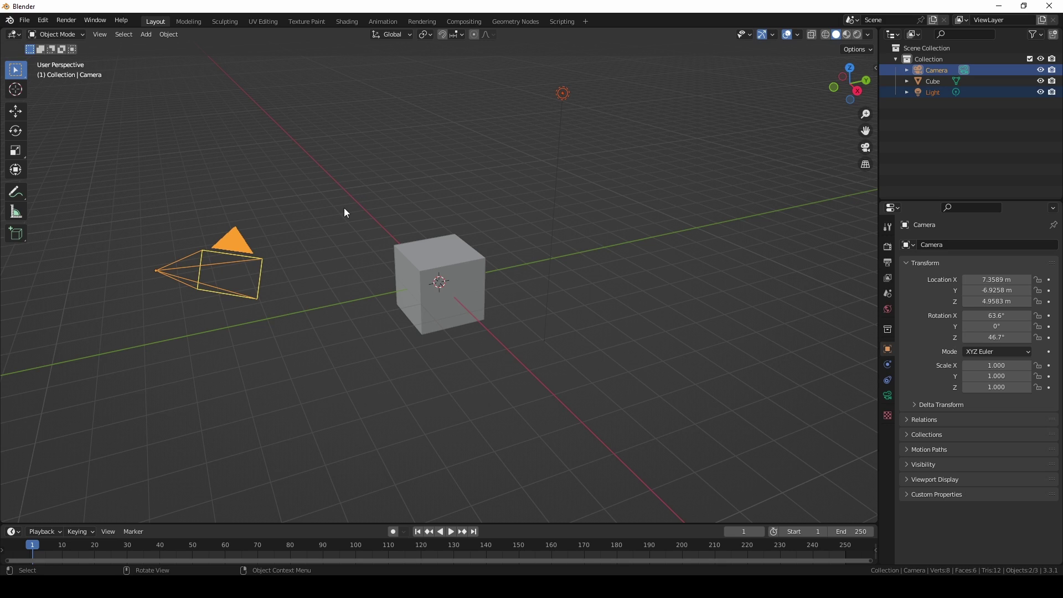
pyautogui.press('Delete')
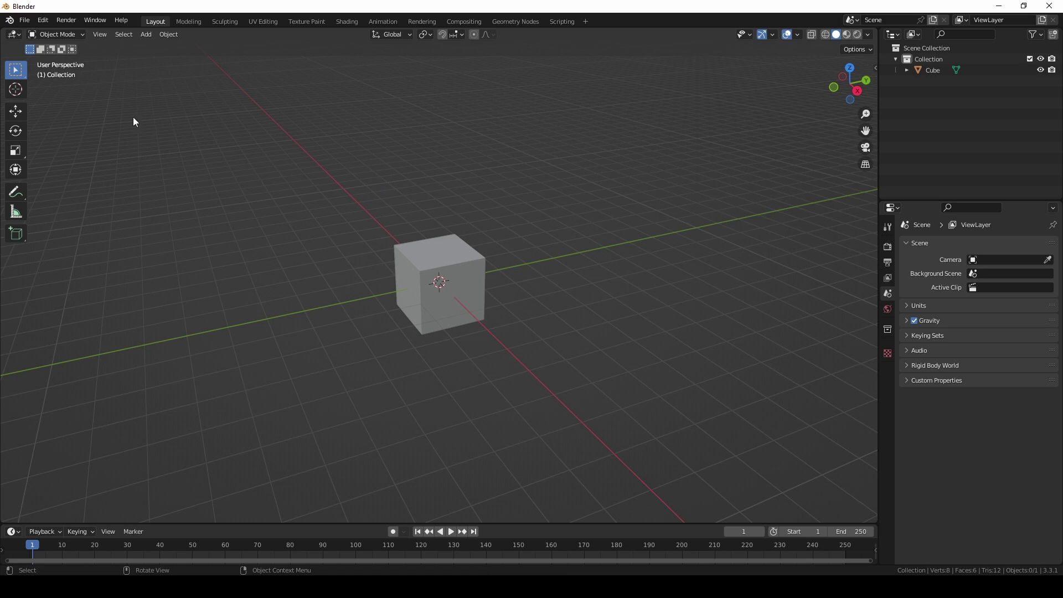
# Enable the Z axis line and Statistics in the Viewport Overlays
pyautogui.click(800, 38)
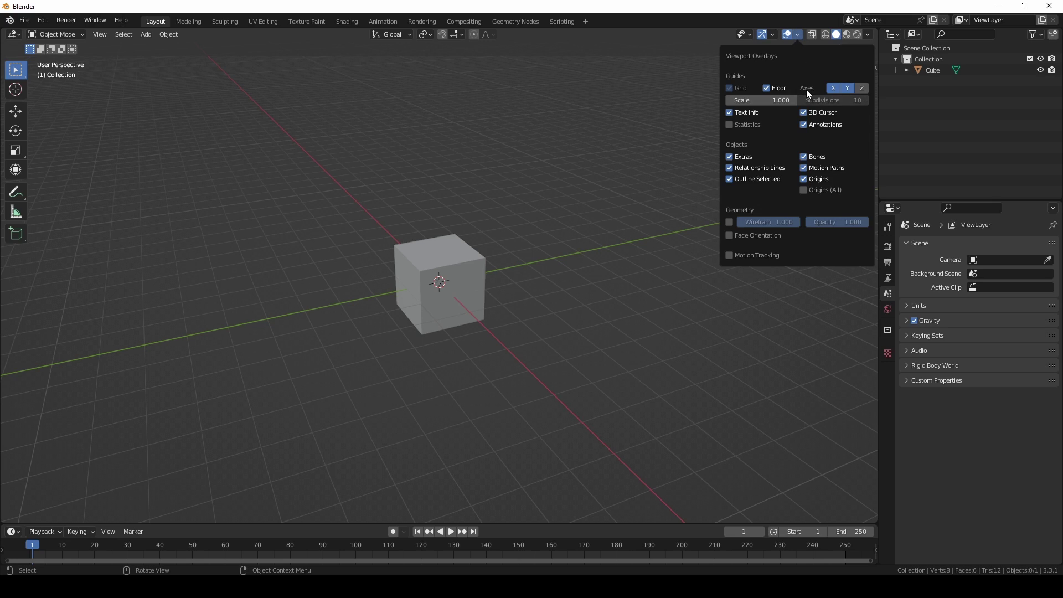
pyautogui.click(863, 89)
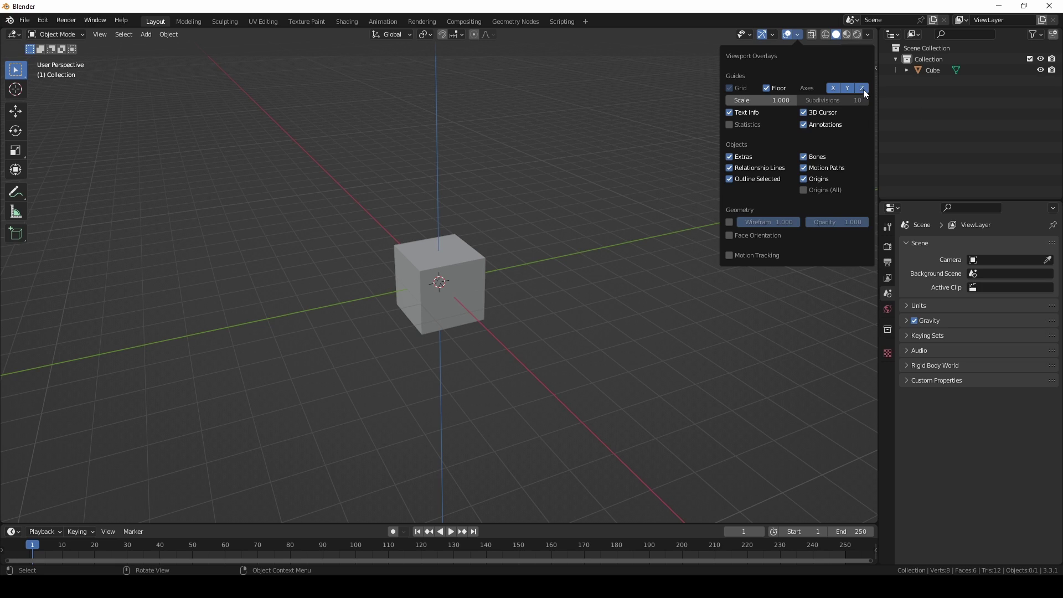
pyautogui.click(750, 128)
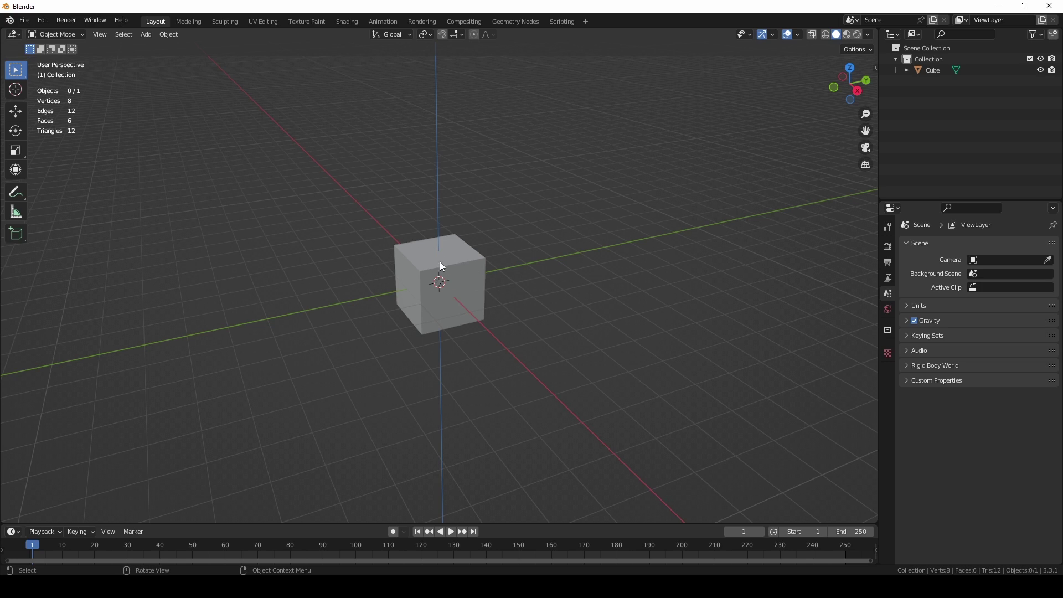
# Select the cube, switch it into Edit Mode and zoom in
pyautogui.click(469, 282)
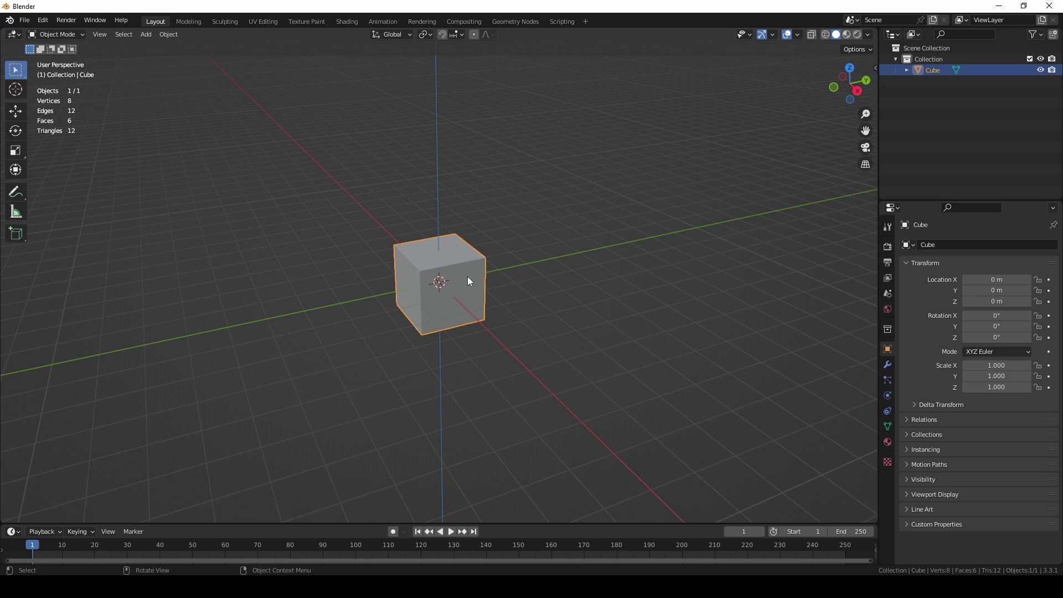
pyautogui.click(74, 37)
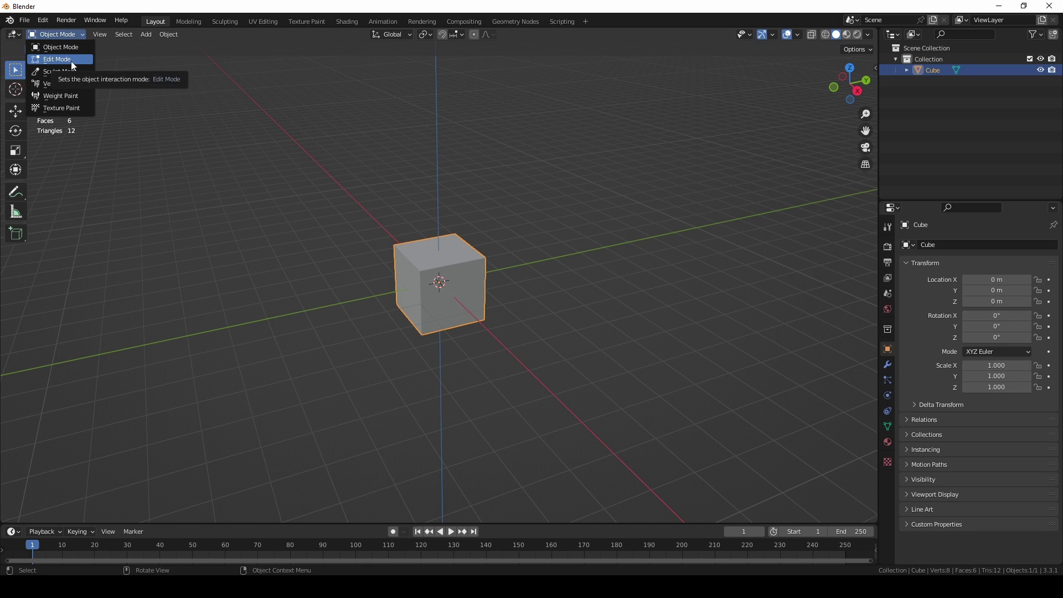
pyautogui.click(71, 61)
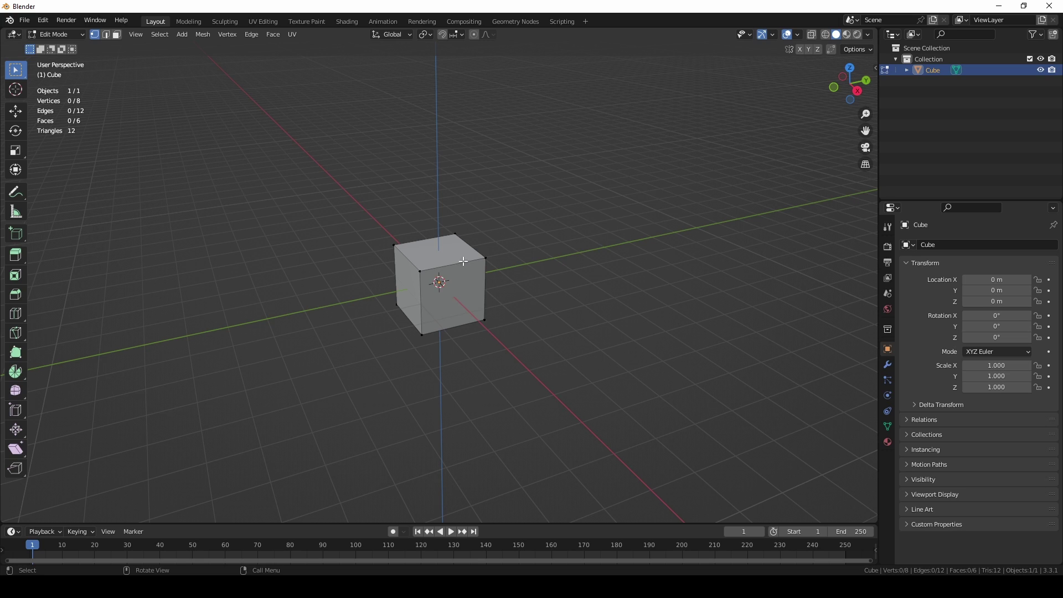
pyautogui.scroll(4, 499, 288)
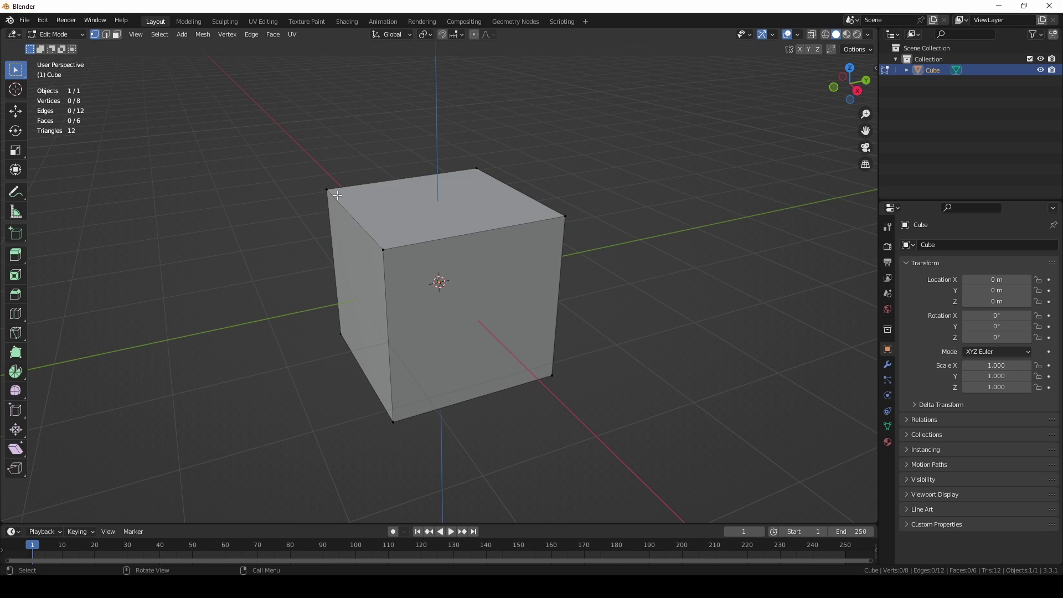
# Box-select the cube's corner vertices one by one, ending on the bottom-right vertex
pyautogui.moveTo(308, 173); pyautogui.dragTo(356, 211)
pyautogui.moveTo(368, 230); pyautogui.dragTo(404, 261)
pyautogui.moveTo(558, 209); pyautogui.dragTo(585, 226)
pyautogui.moveTo(451, 149); pyautogui.dragTo(500, 171)
pyautogui.moveTo(536, 361); pyautogui.dragTo(590, 402)
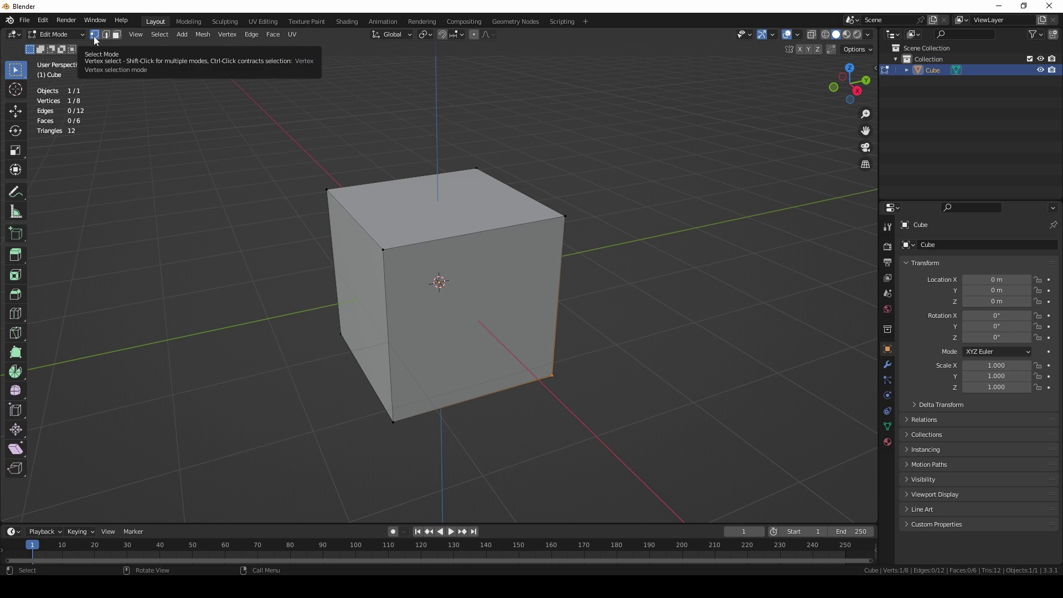
# Pick several single cube vertices and bring up the Vertex Context Menu
pyautogui.click(326, 189)
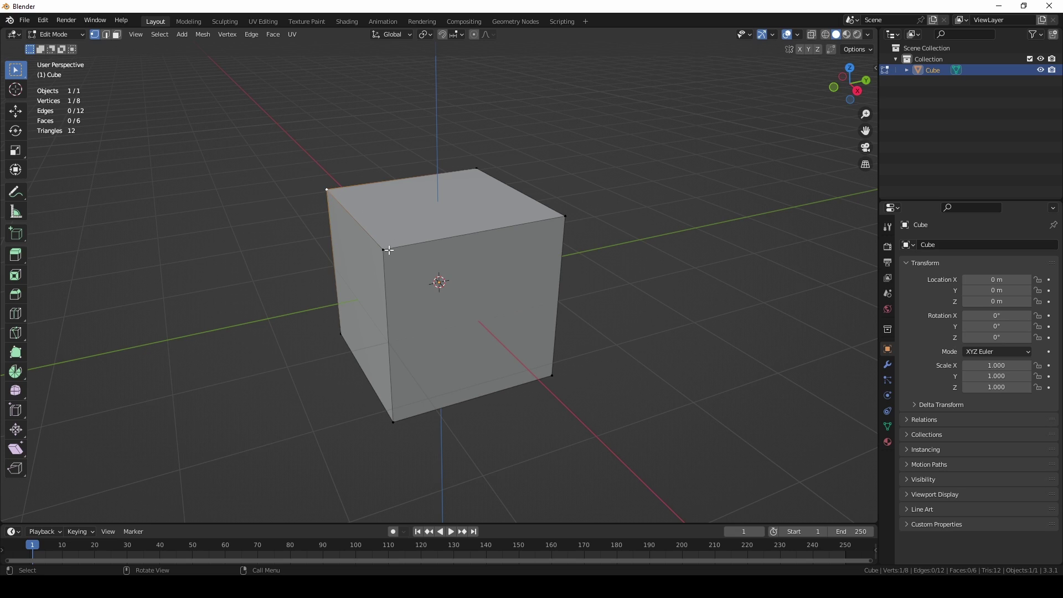
pyautogui.click(566, 218)
pyautogui.click(553, 377)
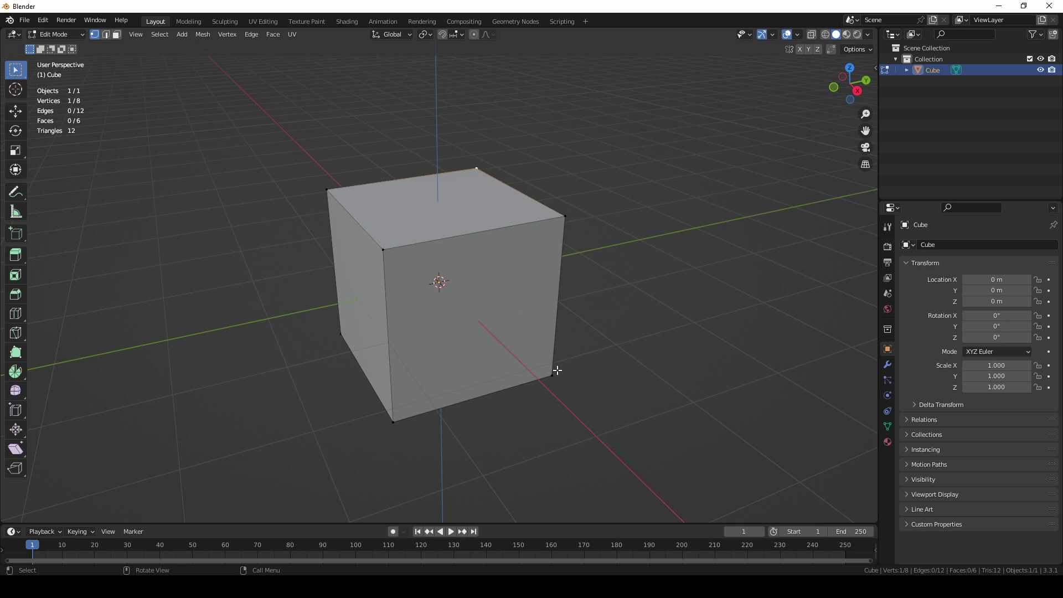
pyautogui.click(393, 424)
pyautogui.click(341, 333)
pyautogui.click(325, 191)
pyautogui.rightClick(283, 183)
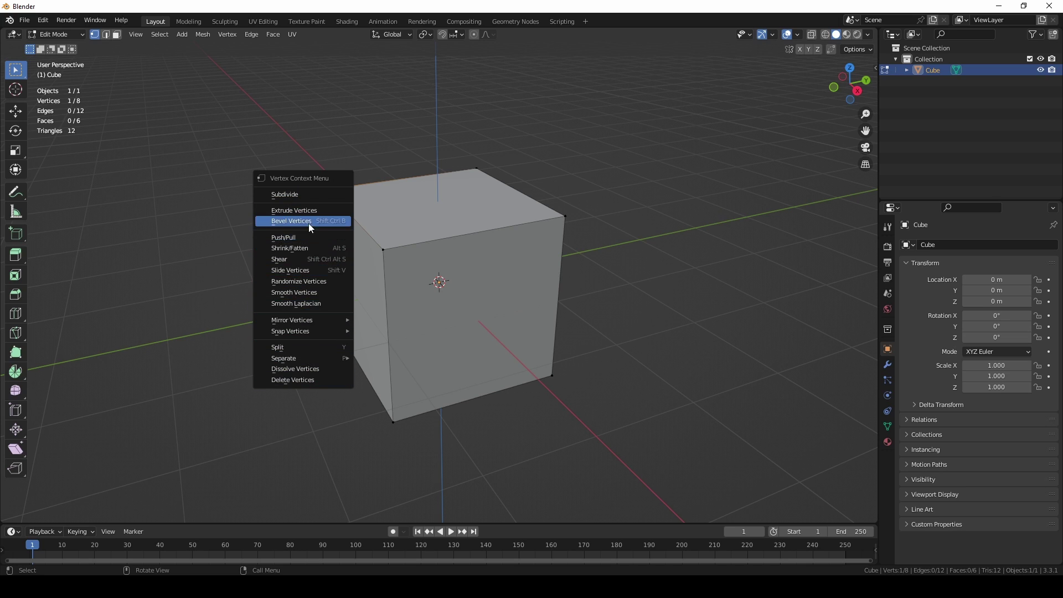
# In Edge select mode, pick top edges, settle on the front top edge and show the Edge Context Menu
pyautogui.click(108, 37)
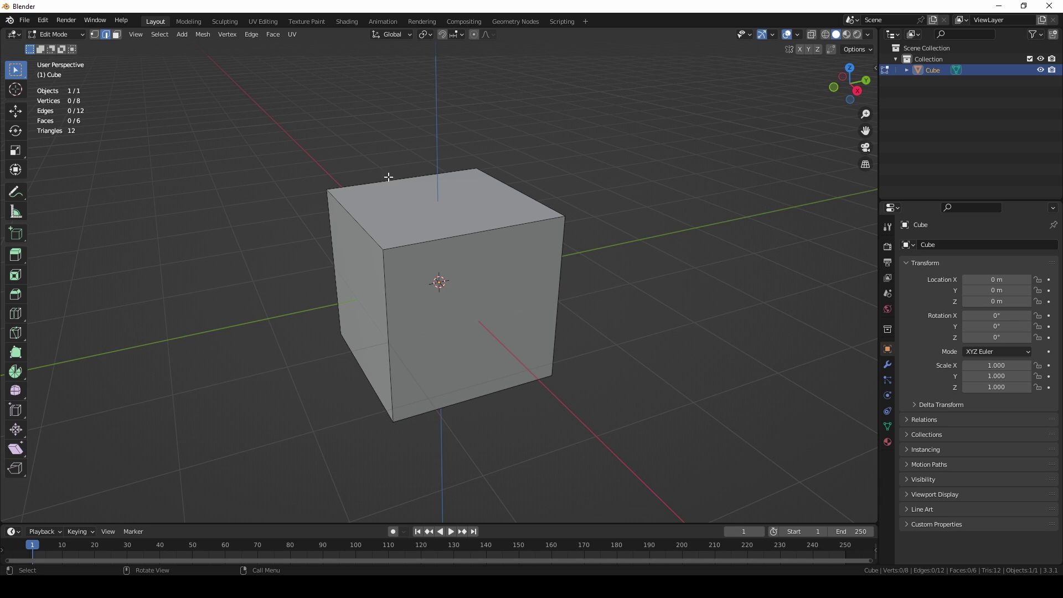
pyautogui.click(388, 181)
pyautogui.click(472, 234)
pyautogui.click(379, 242)
pyautogui.click(463, 235)
pyautogui.keyDown('shift'); pyautogui.click(515, 188); pyautogui.keyUp('shift')
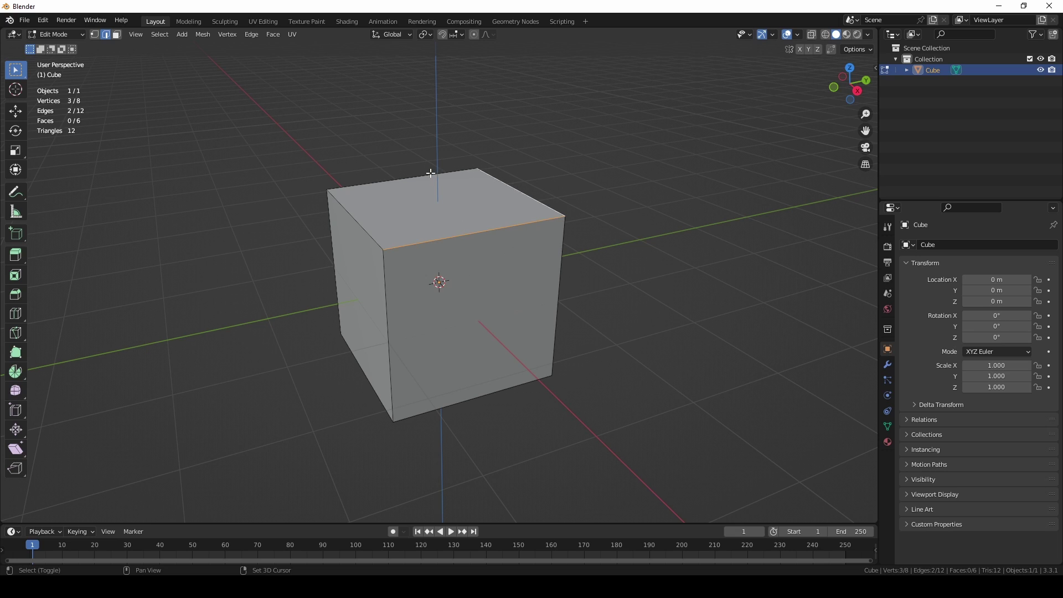
pyautogui.keyDown('alt'); pyautogui.keyDown('shift'); pyautogui.click(431, 174); pyautogui.keyUp('shift'); pyautogui.keyUp('alt')
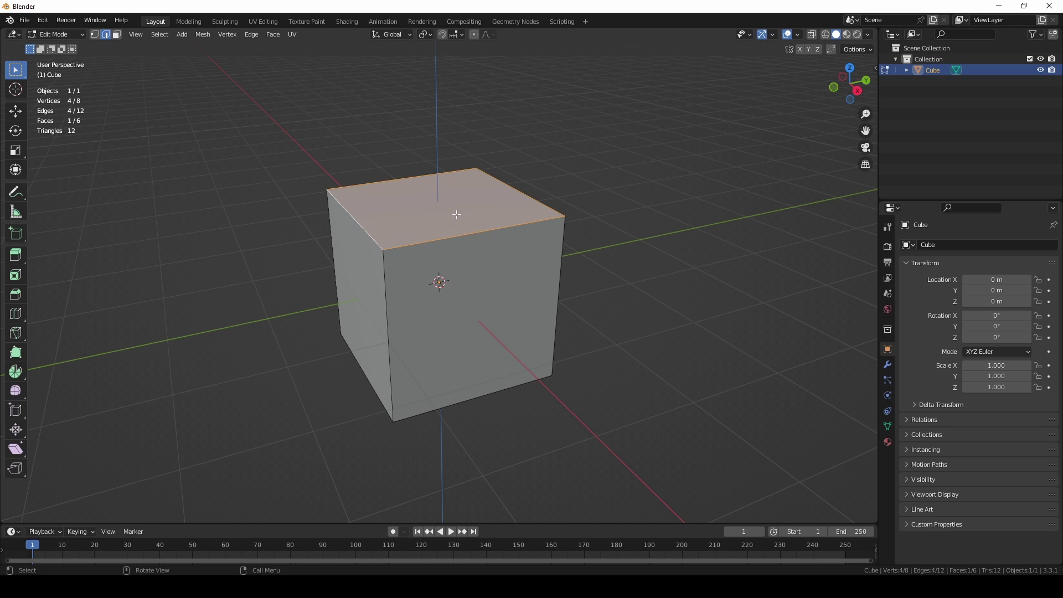
pyautogui.click(454, 237)
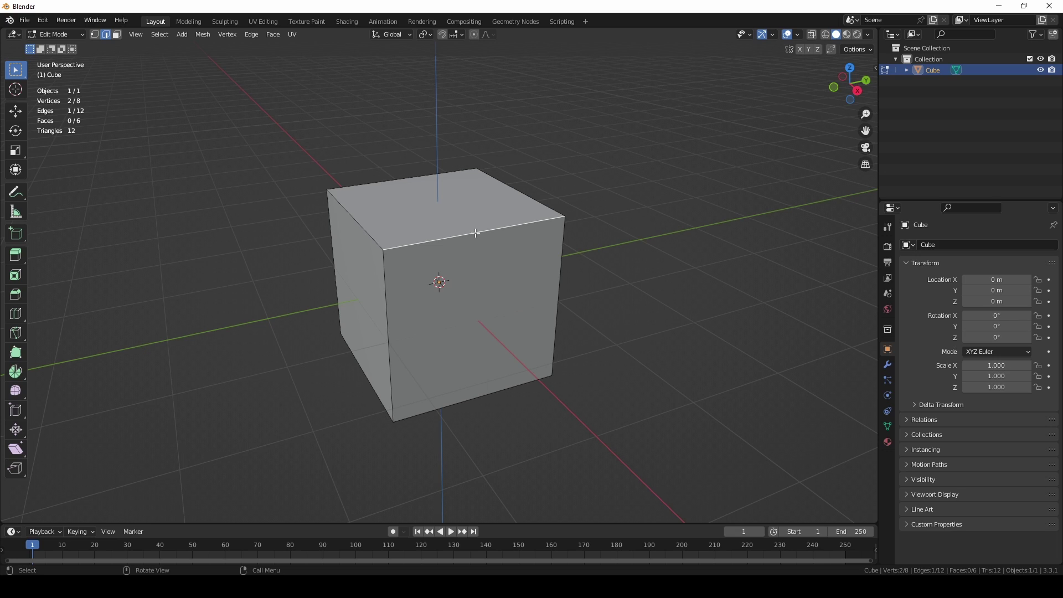
pyautogui.rightClick(474, 232)
# In Face select mode, pick the top, left and front faces, reselect the top face and show its Face Context Menu
pyautogui.click(117, 37)
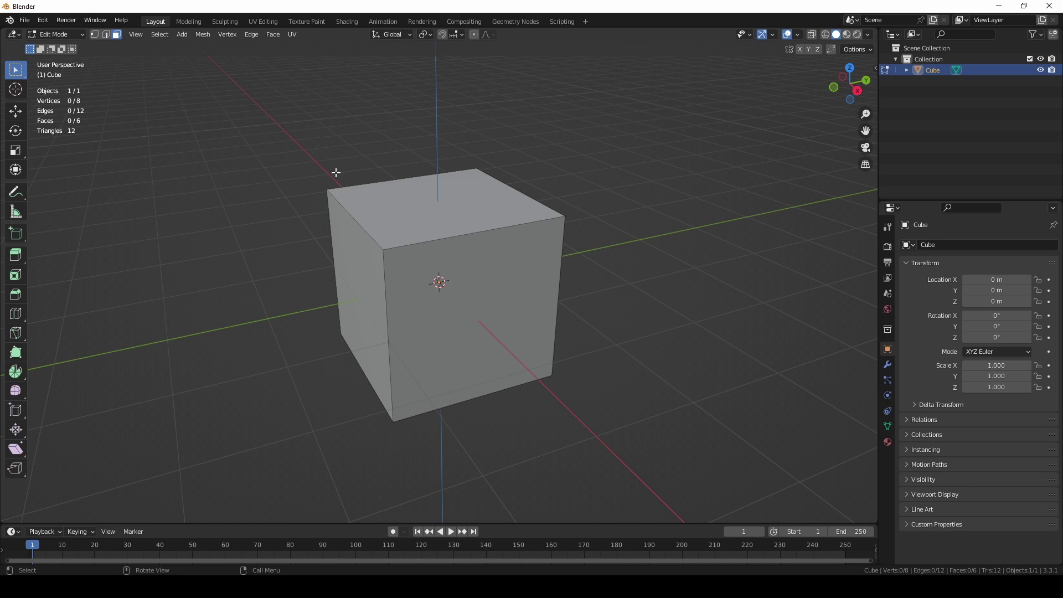
pyautogui.click(438, 206)
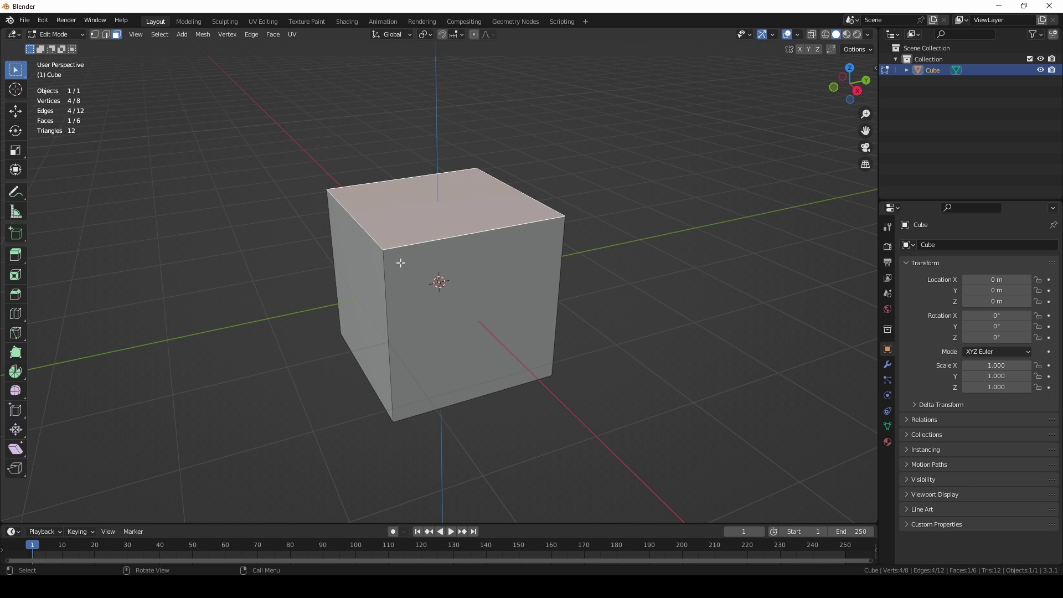
pyautogui.click(375, 279)
pyautogui.click(467, 289)
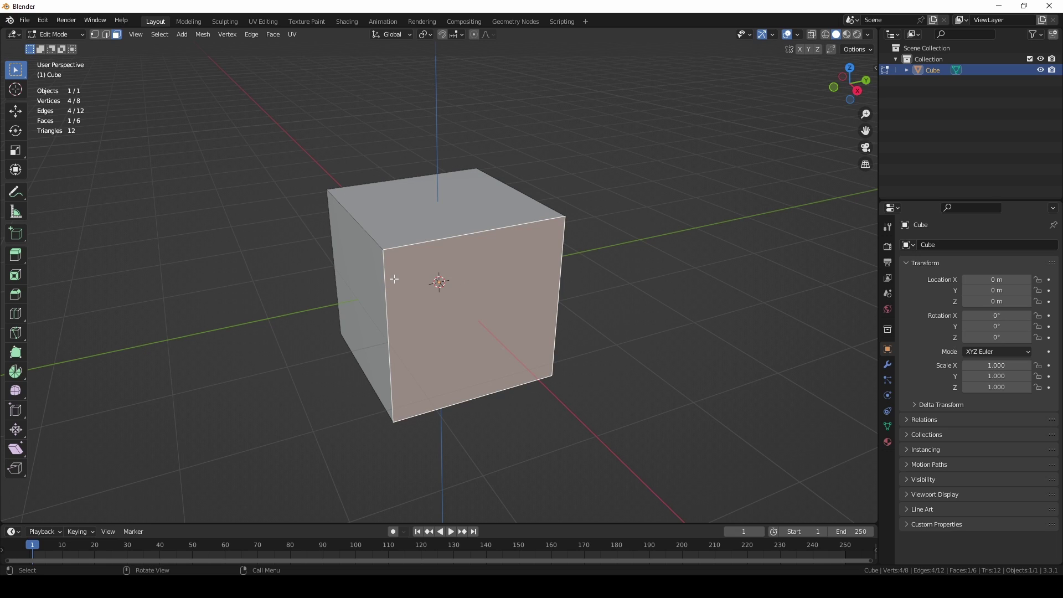
pyautogui.click(402, 223)
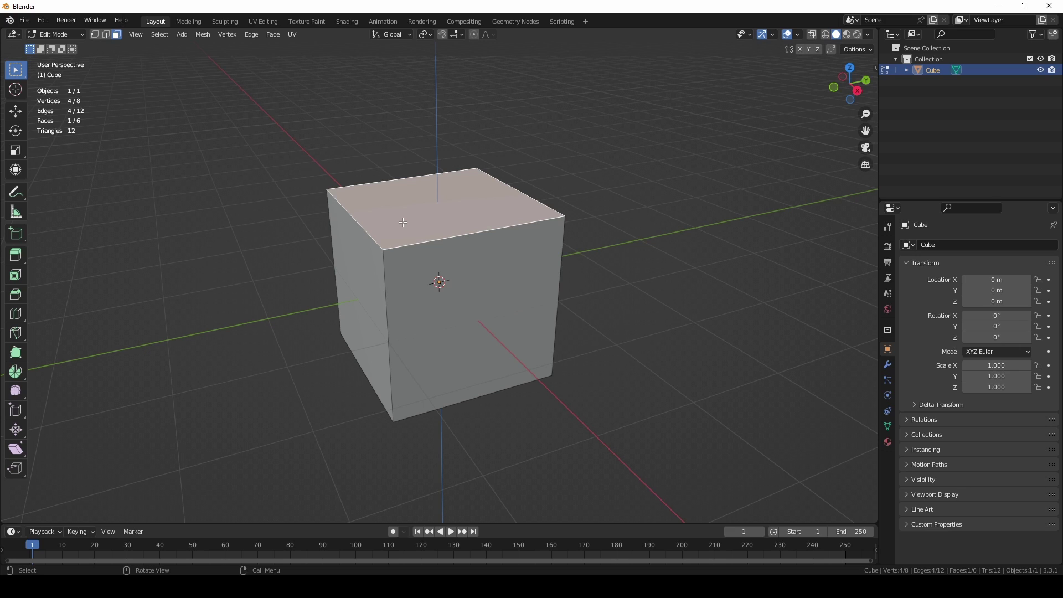
pyautogui.rightClick(402, 223)
# Browse the Vertex, Edge and Face header menus, then deselect the top face
pyautogui.click(223, 36)
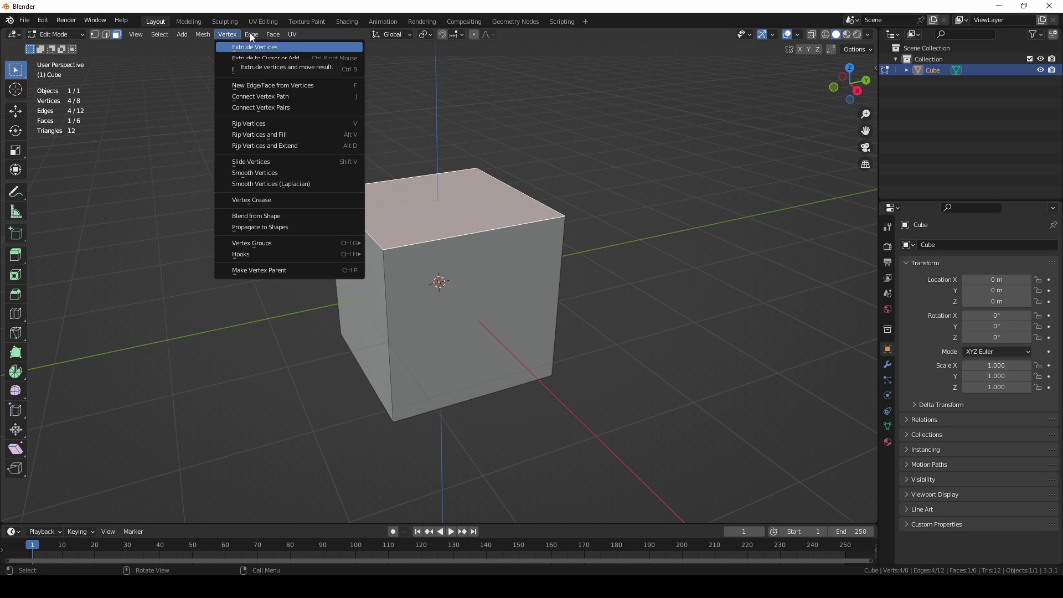
pyautogui.click(251, 33)
pyautogui.click(252, 34)
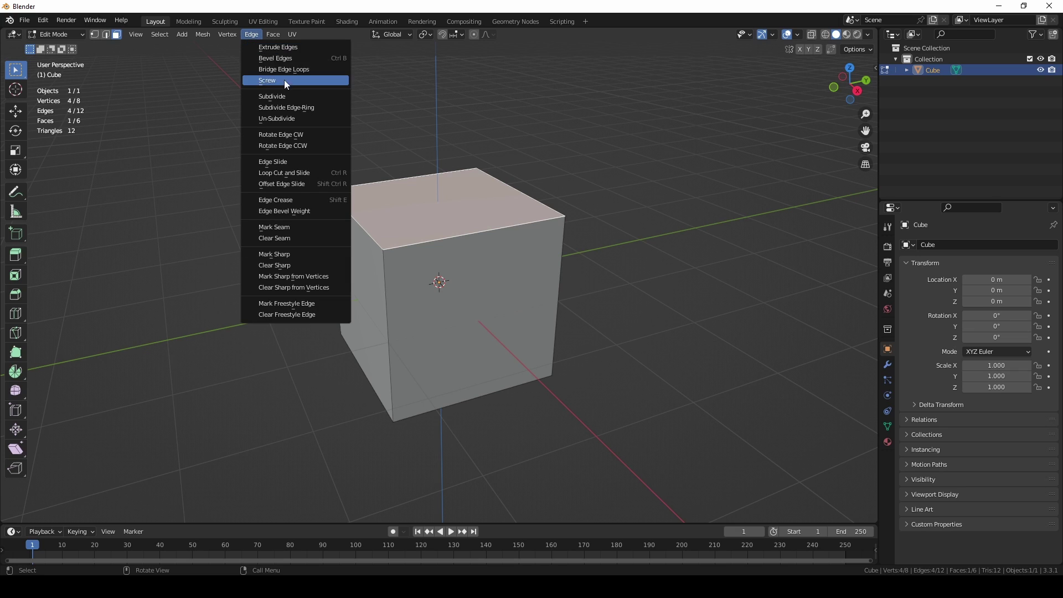
pyautogui.click(272, 34)
pyautogui.click(272, 35)
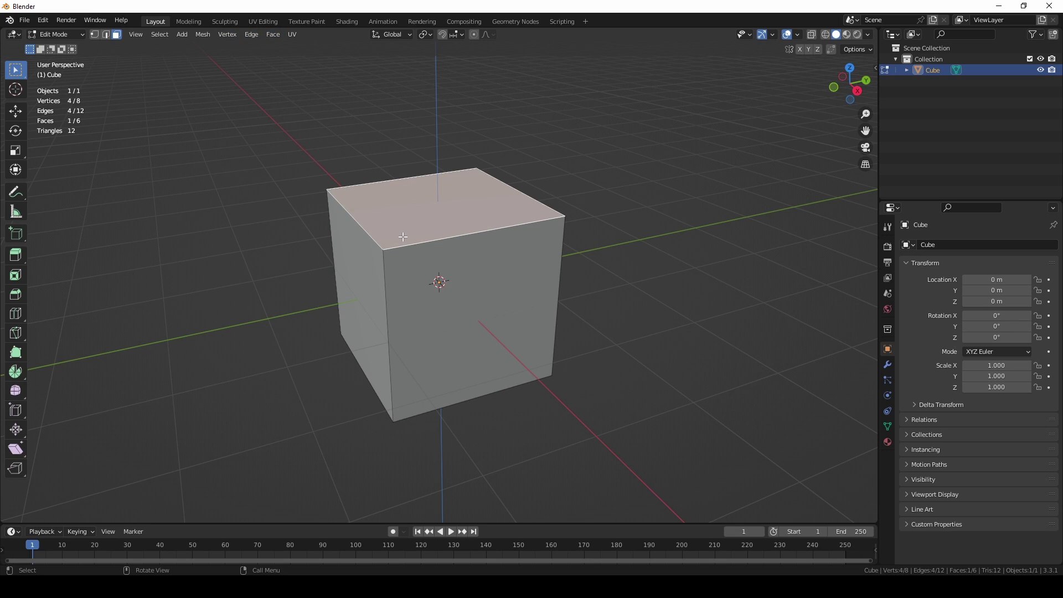
pyautogui.click(302, 197)
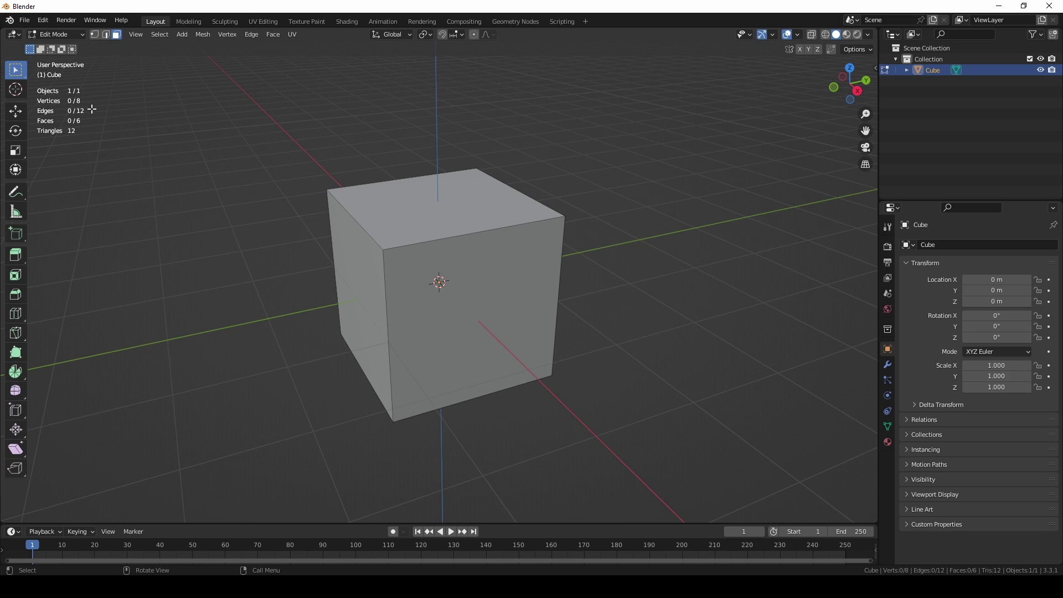
# Check the overlay settings, then return to Vertex select and pick the front top corner vertex
pyautogui.click(798, 35)
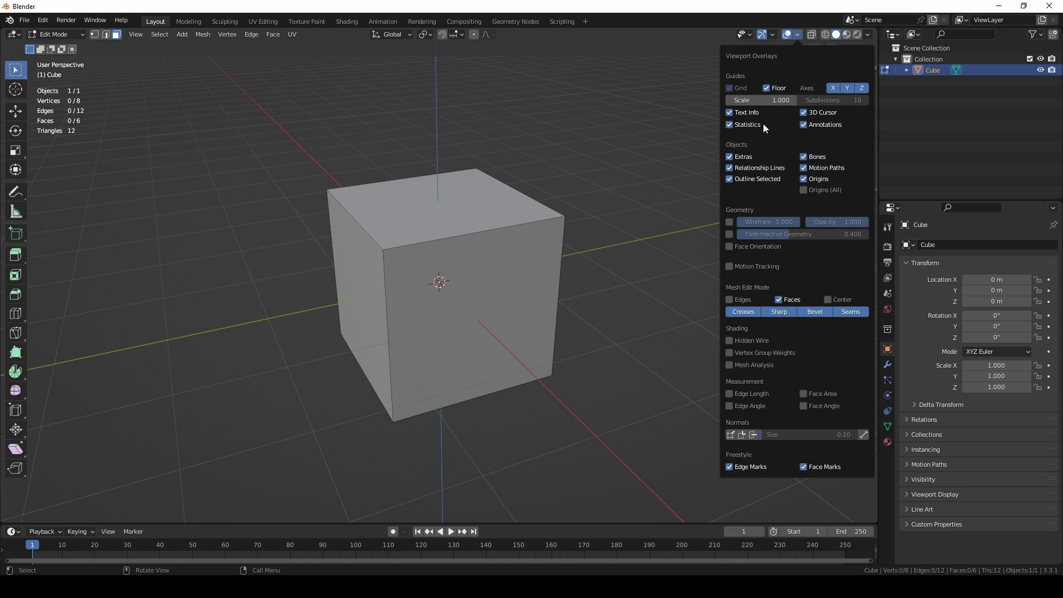
pyautogui.click(800, 34)
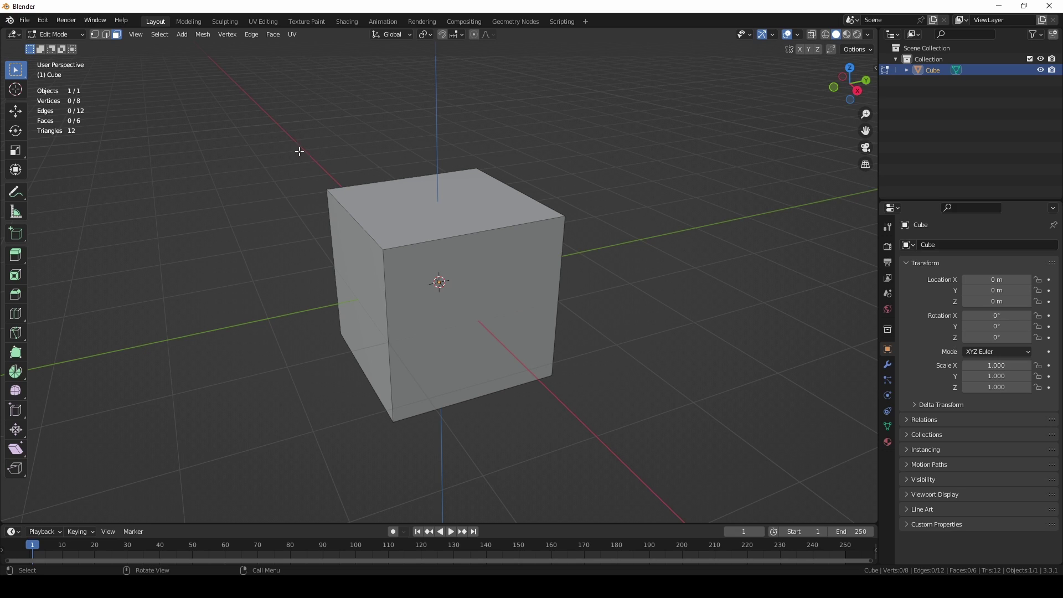
pyautogui.click(95, 38)
pyautogui.click(327, 189)
pyautogui.click(384, 250)
# Switch to the Tweak selection tool and try moving the top-left vertex, cancelling the move
pyautogui.click(15, 70)
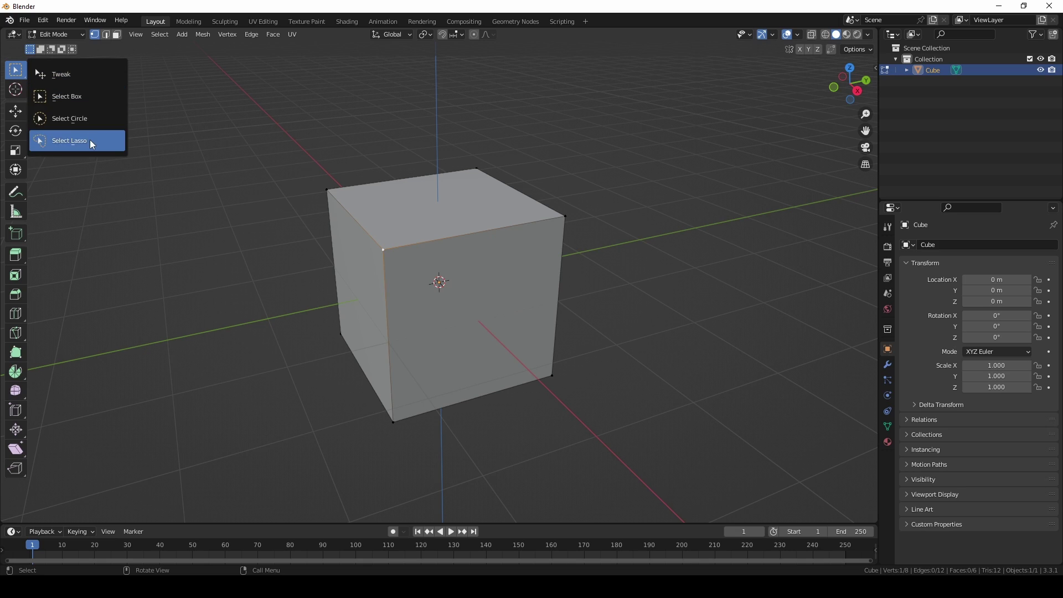
pyautogui.click(83, 74)
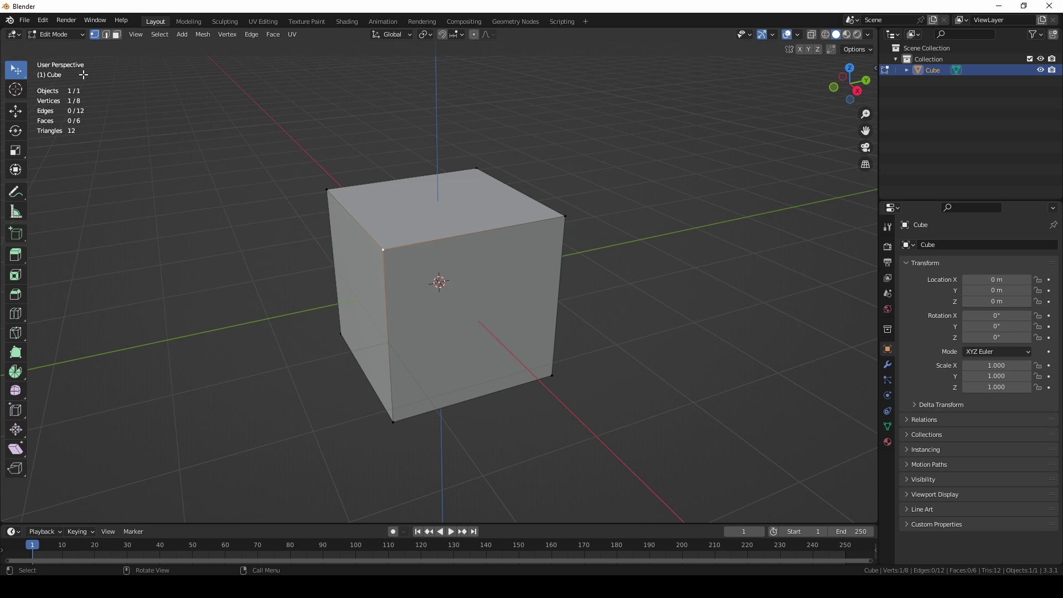
pyautogui.click(288, 176)
pyautogui.moveTo(327, 189); pyautogui.dragTo(228, 181)
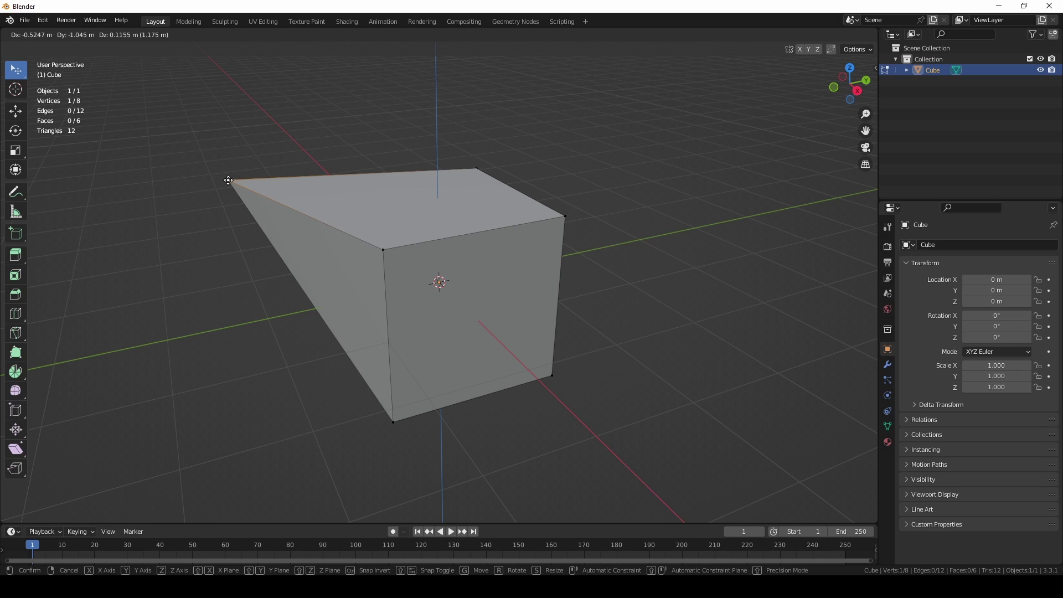
pyautogui.press('Escape')
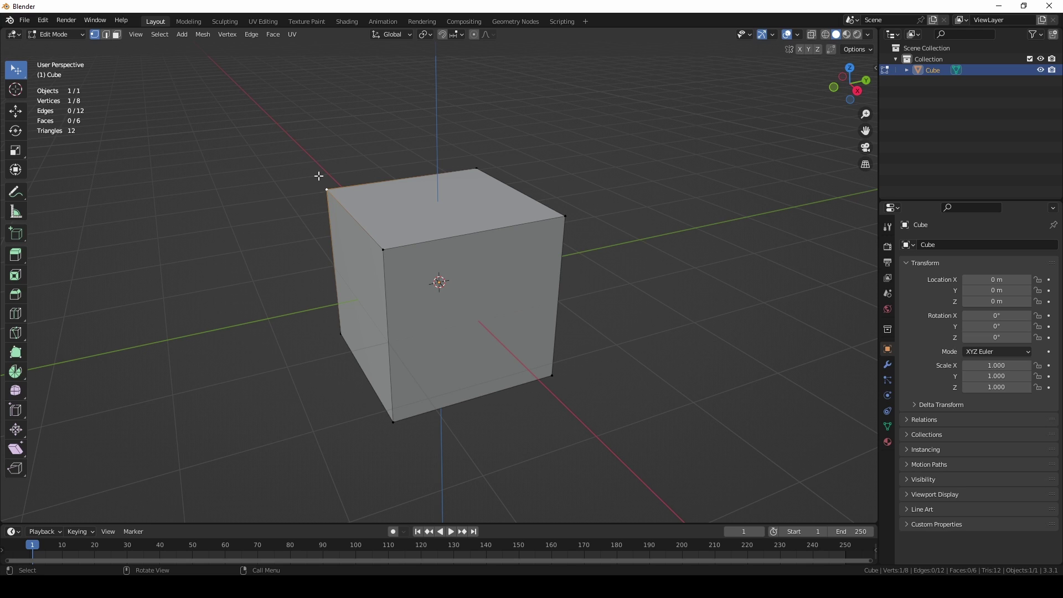
# Pull the top-left corner vertex about 0.43 m outward and mark it with red annotations
pyautogui.moveTo(326, 189); pyautogui.dragTo(208, 116)
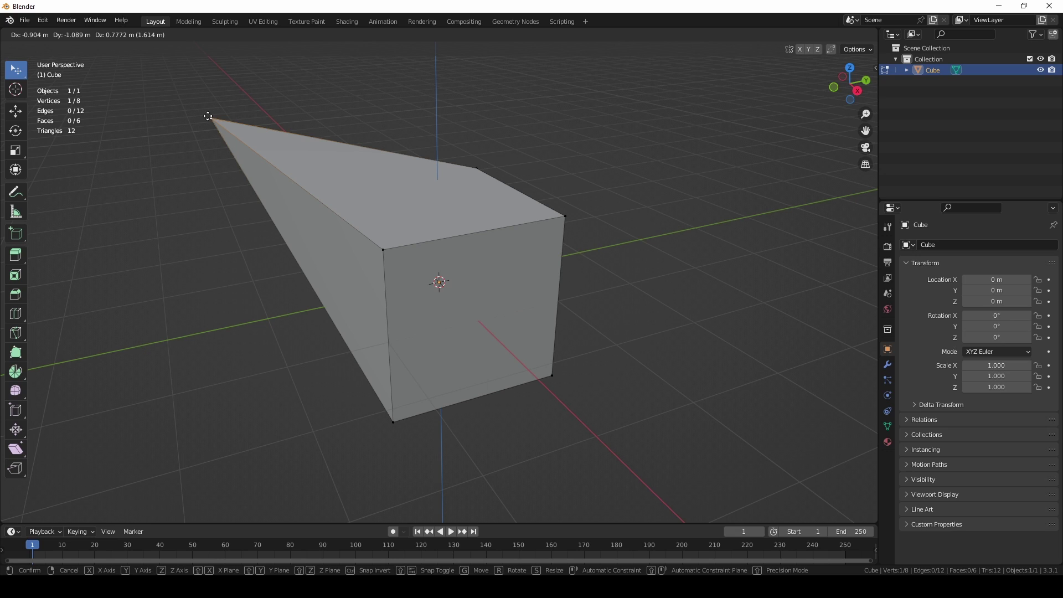
pyautogui.moveTo(209, 116)
pyautogui.mouseDown()
pyautogui.moveTo(117, 382)
pyautogui.moveTo(111, 446)
pyautogui.moveTo(144, 554)
pyautogui.moveTo(166, 487)
pyautogui.moveTo(106, 426)
pyautogui.moveTo(299, 165)
pyautogui.mouseUp()
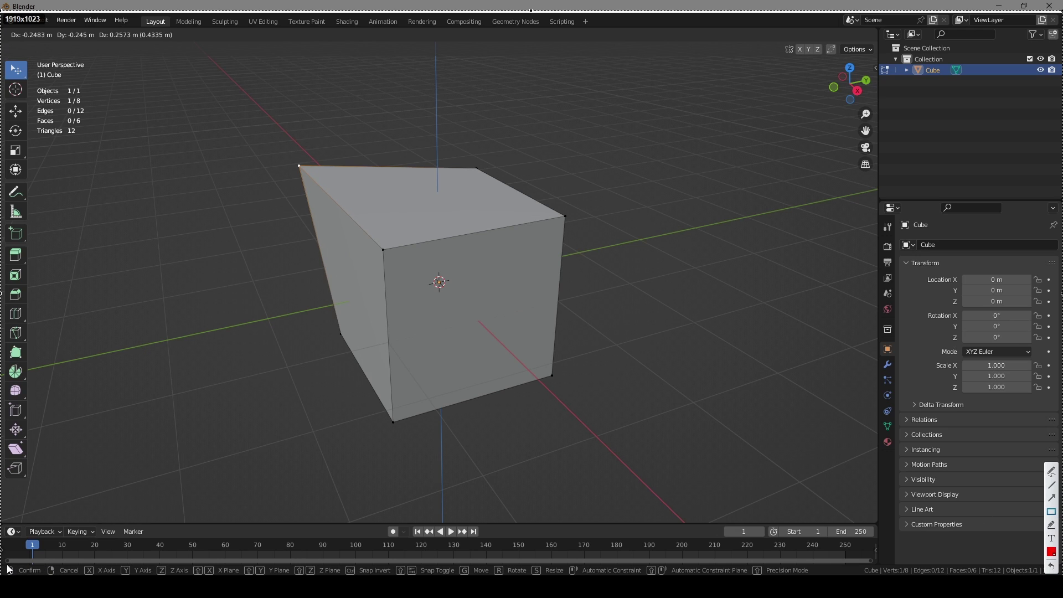
pyautogui.moveTo(4, 565); pyautogui.dragTo(81, 575)
pyautogui.moveTo(285, 153); pyautogui.dragTo(315, 175)
pyautogui.click(1051, 485)
pyautogui.moveTo(288, 119)
pyautogui.mouseDown()
pyautogui.moveTo(587, 374)
pyautogui.moveTo(619, 383)
pyautogui.mouseUp()
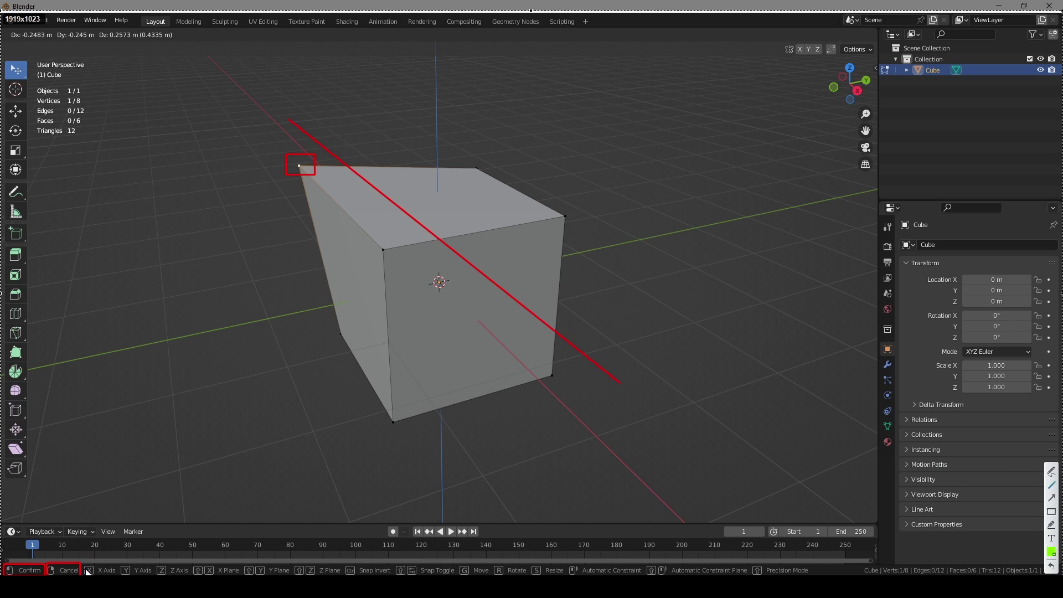
pyautogui.moveTo(120, 563); pyautogui.dragTo(153, 575)
pyautogui.click(1052, 485)
pyautogui.moveTo(259, 203); pyautogui.dragTo(632, 147)
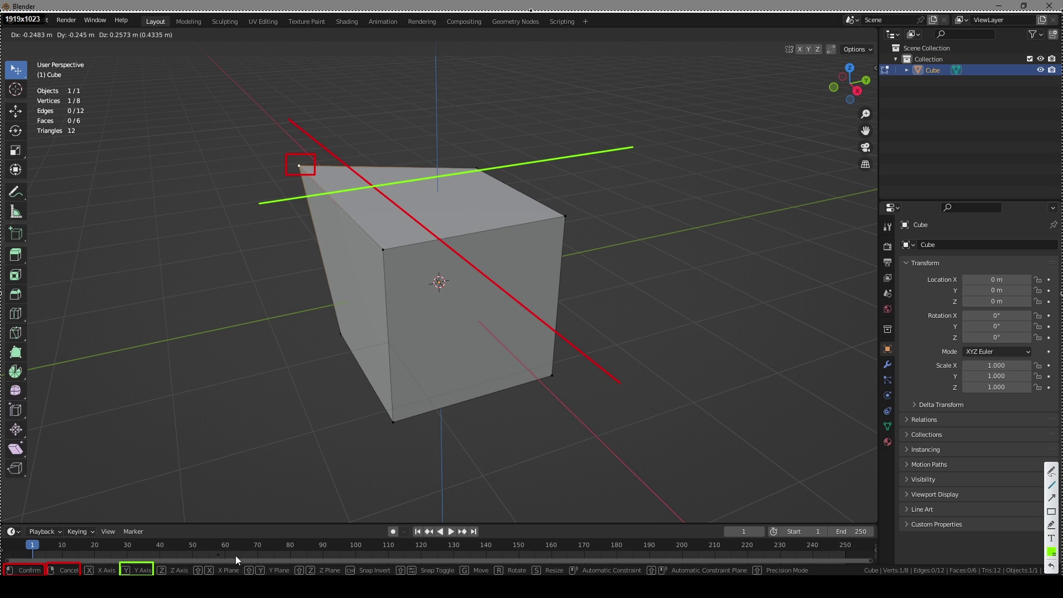
pyautogui.click(1053, 552)
pyautogui.moveTo(447, 331)
pyautogui.mouseDown()
pyautogui.moveTo(448, 58)
pyautogui.moveTo(448, 67)
pyautogui.mouseUp()
pyautogui.click(1052, 511)
# Draw two blue annotation boxes, close the overlay and cancel the move to restore the corner
pyautogui.moveTo(156, 564); pyautogui.dragTo(190, 575)
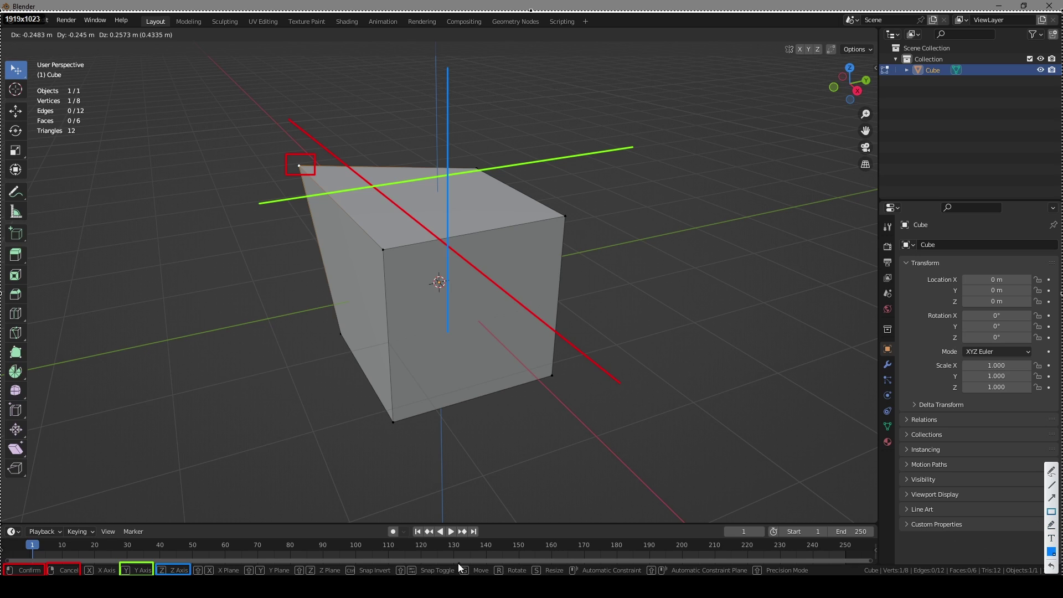
pyautogui.moveTo(457, 565); pyautogui.dragTo(566, 576)
pyautogui.hotkey('ctrl', 'c')
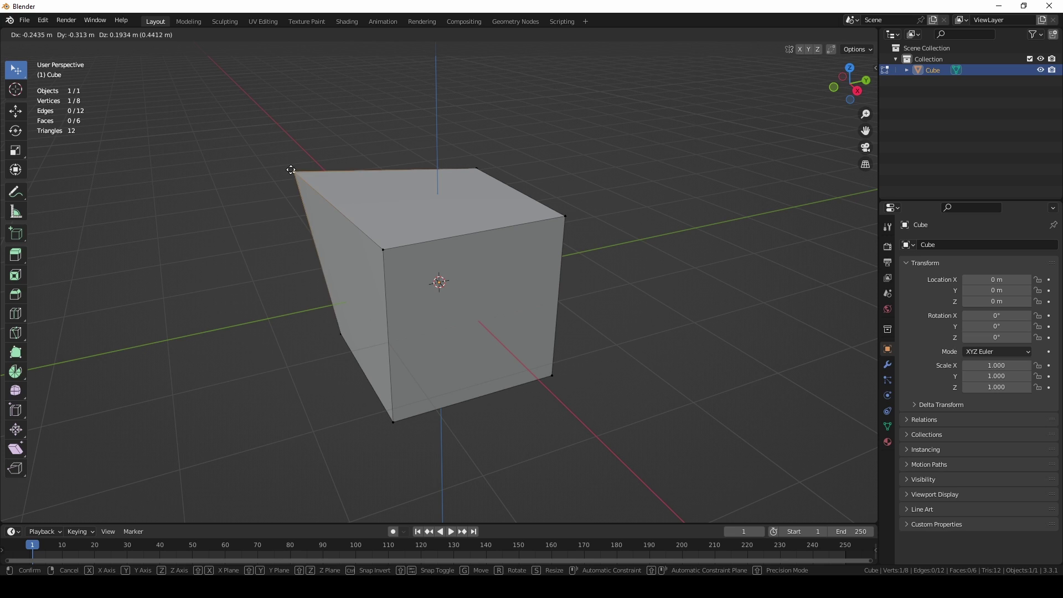
pyautogui.press('Escape')
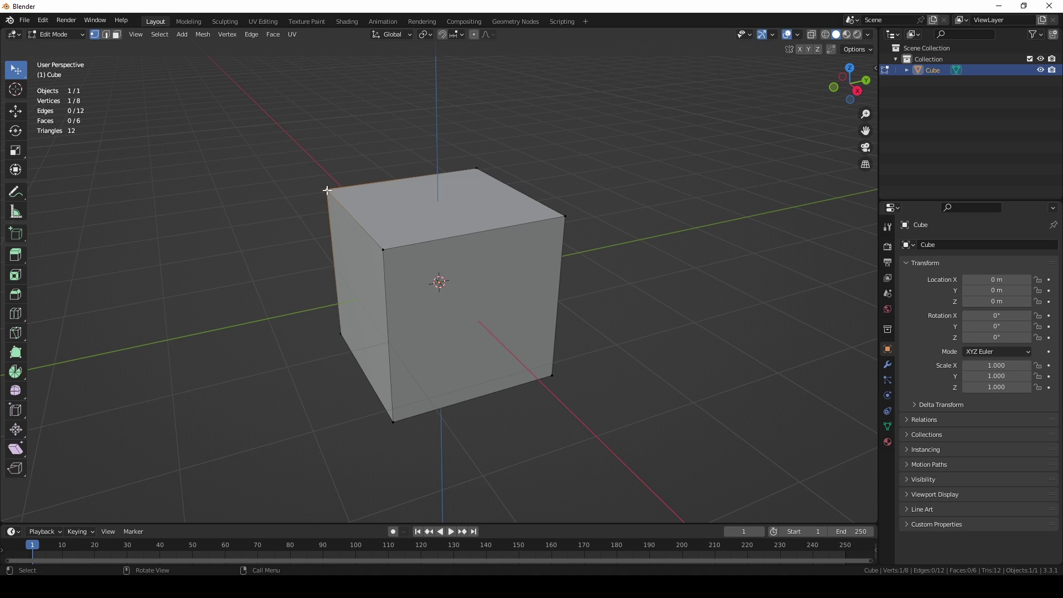
pyautogui.press('g')
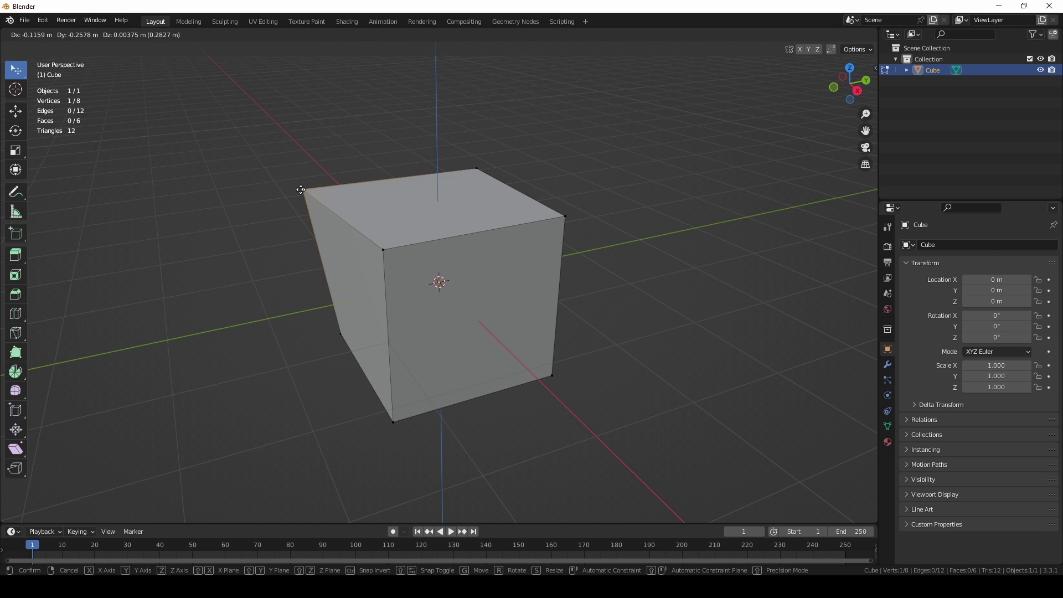
pyautogui.press('y')
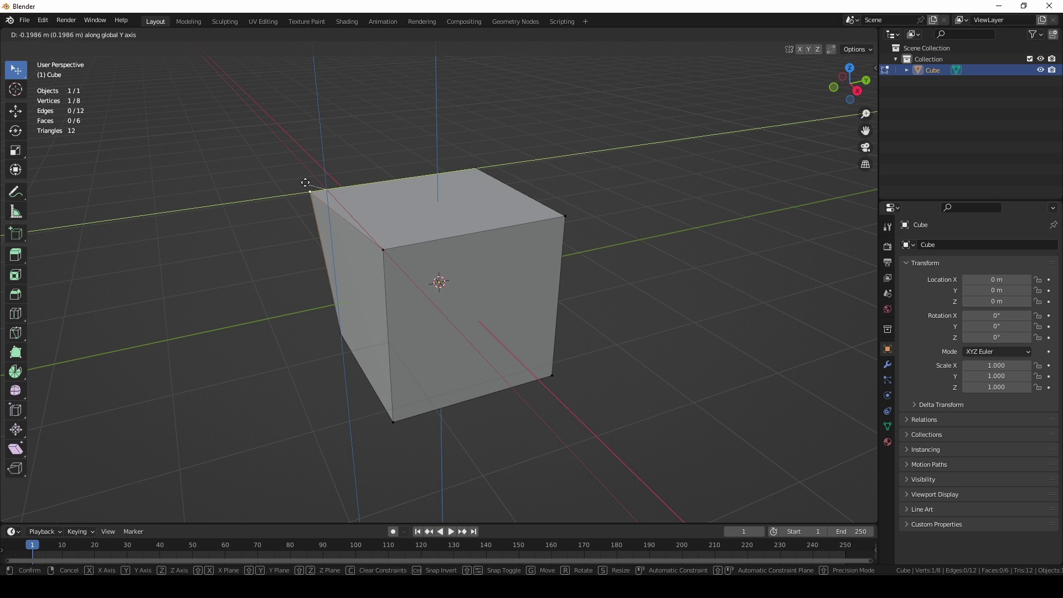
pyautogui.press('Escape')
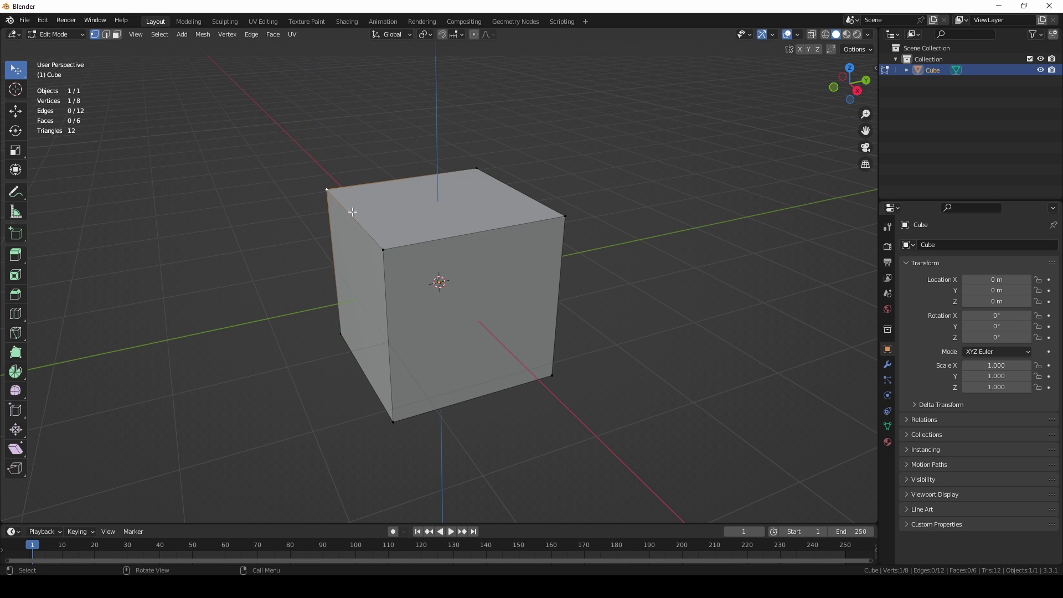
pyautogui.press('g')
pyautogui.press('y')
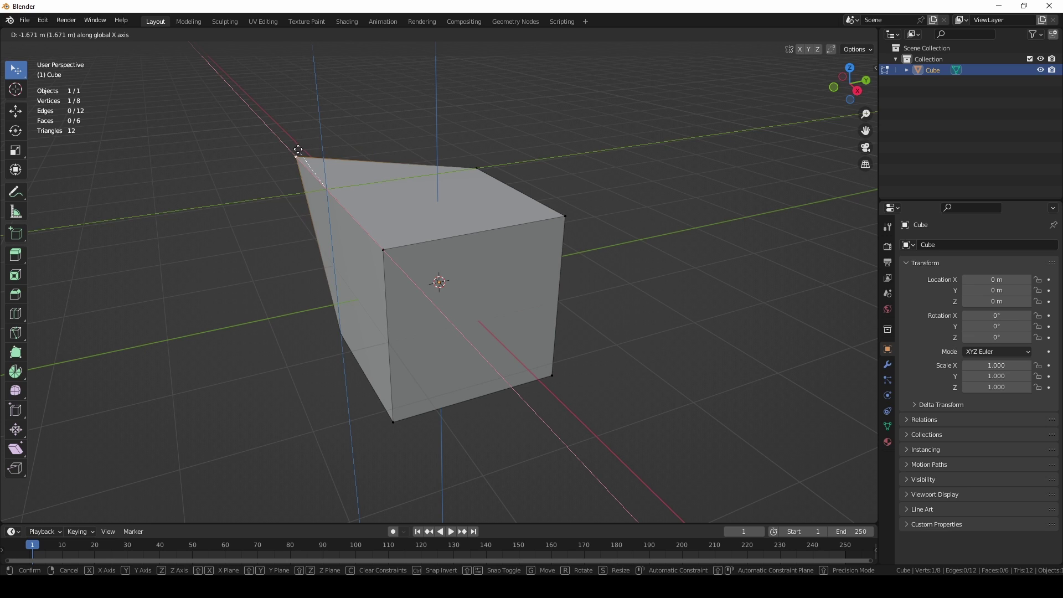
pyautogui.press('x')
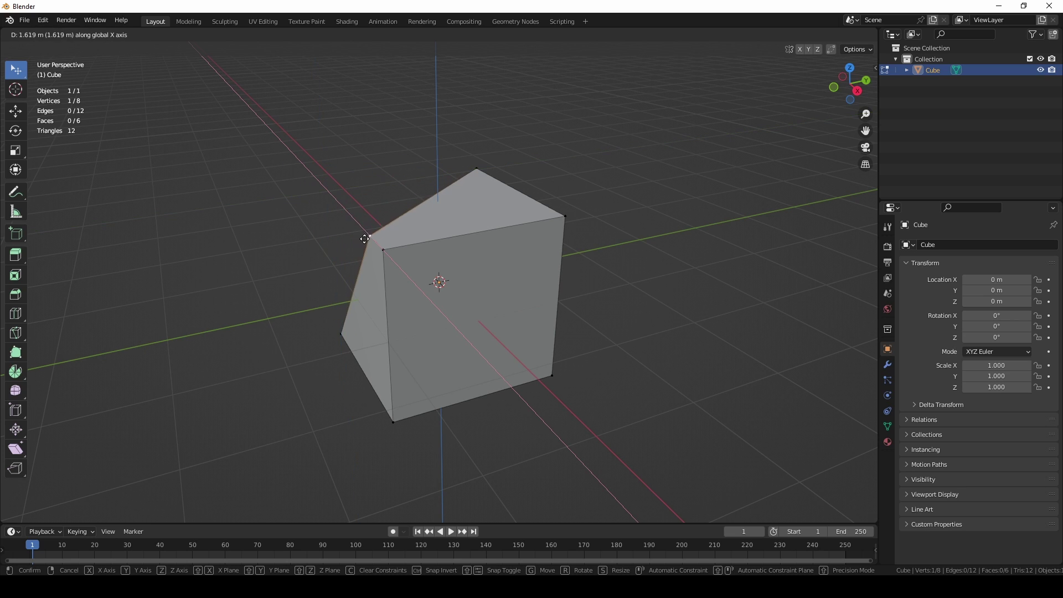
pyautogui.press('y')
pyautogui.press('y')
pyautogui.press('y')
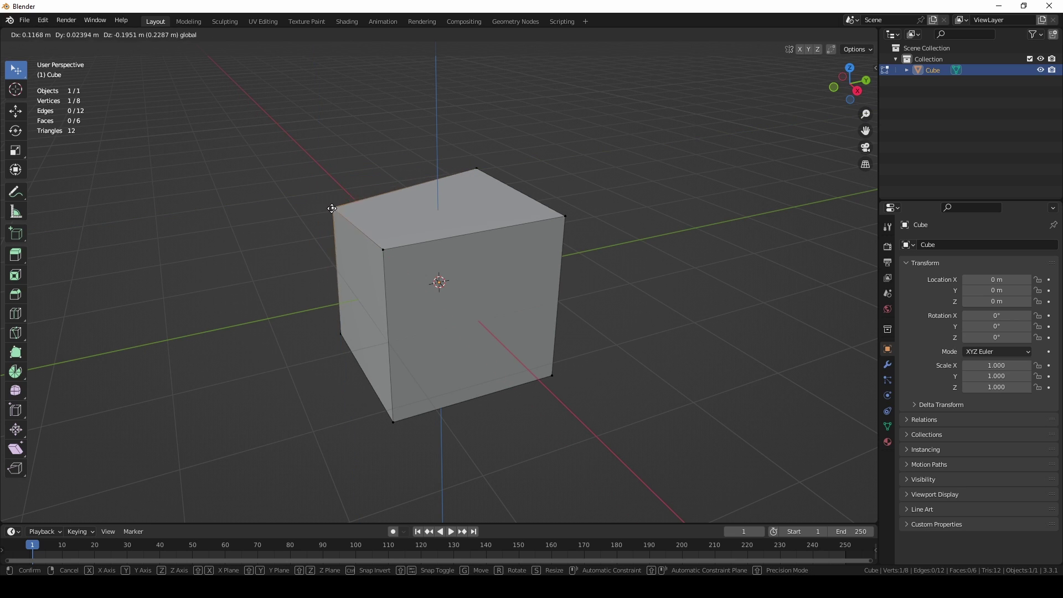
pyautogui.press('z')
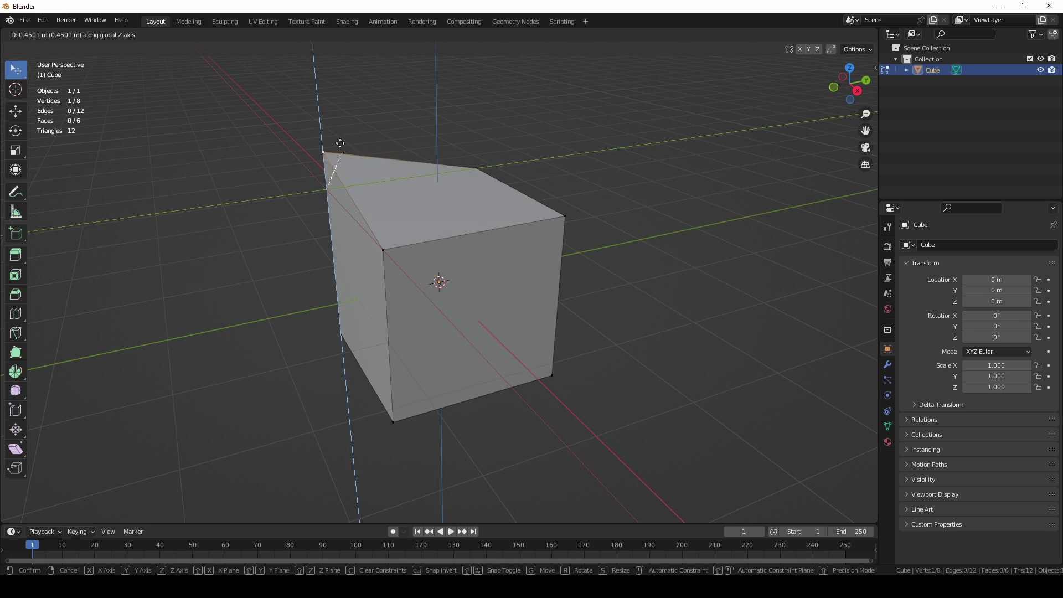
pyautogui.press('y')
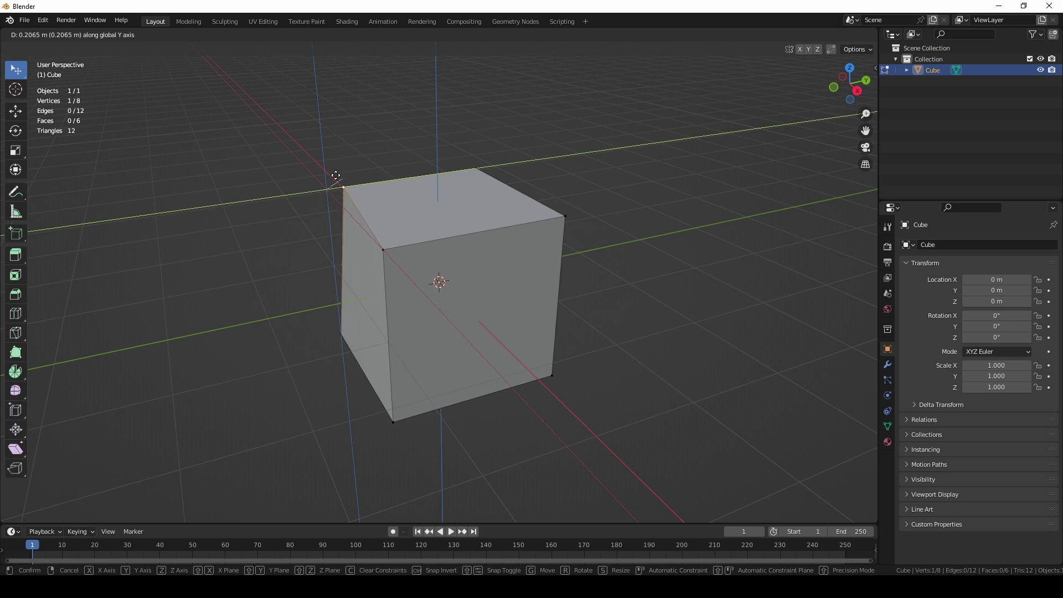
pyautogui.press('z')
pyautogui.press('Escape')
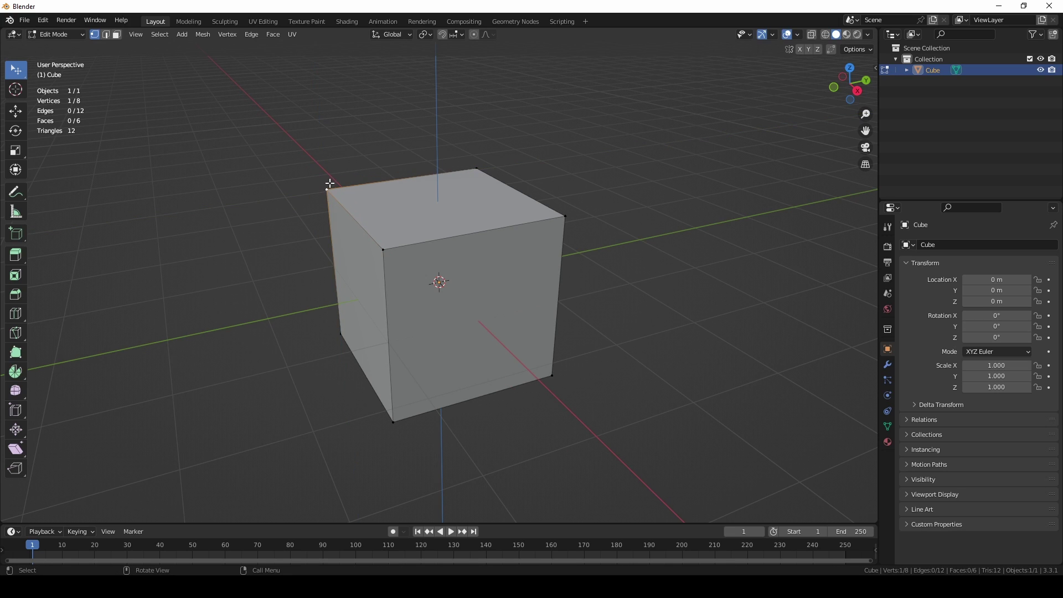
pyautogui.press('g')
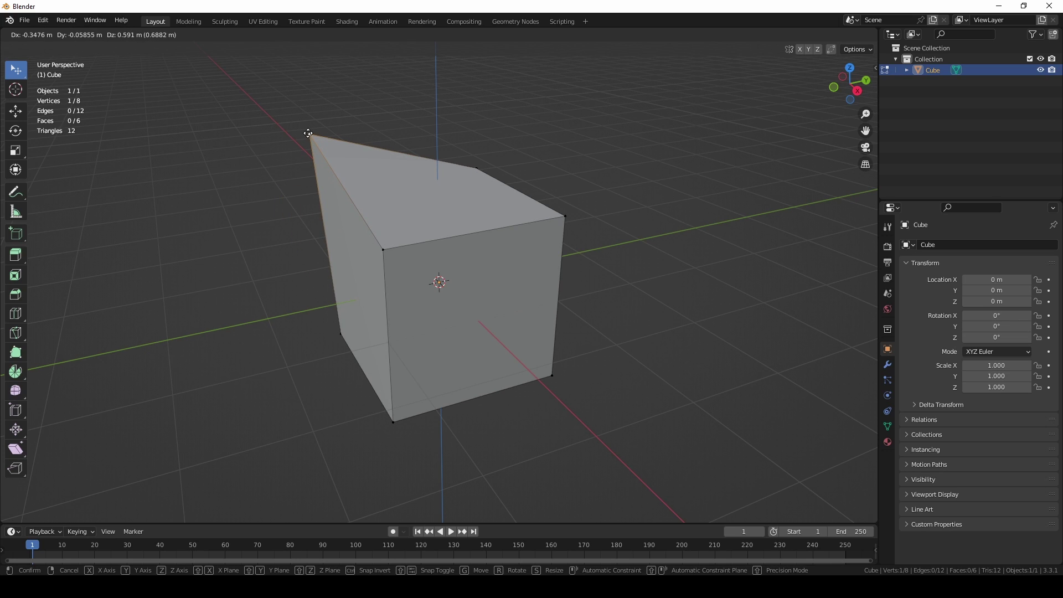
pyautogui.press('Escape')
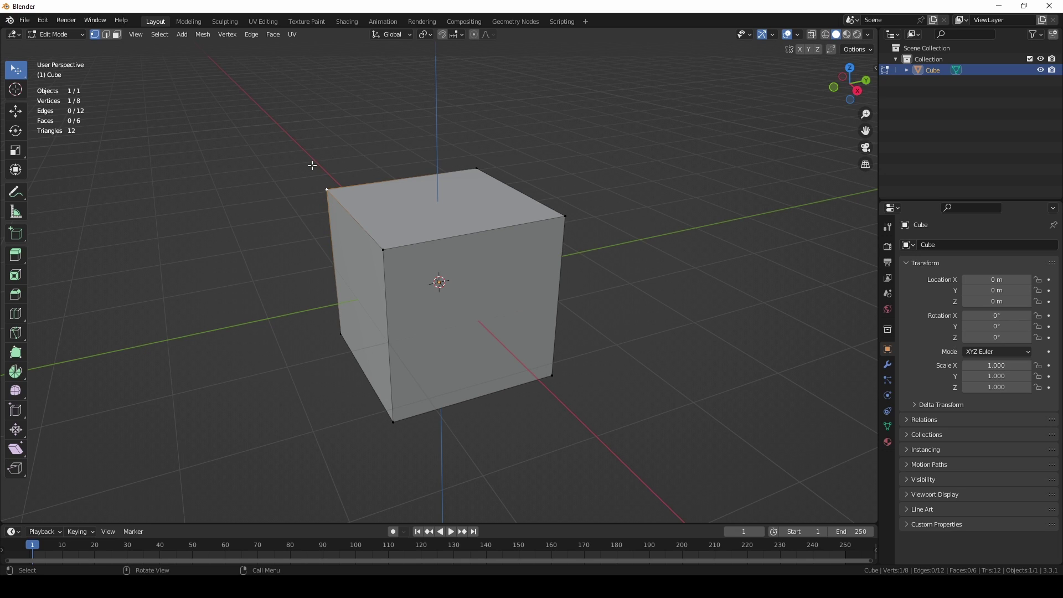
pyautogui.press('g')
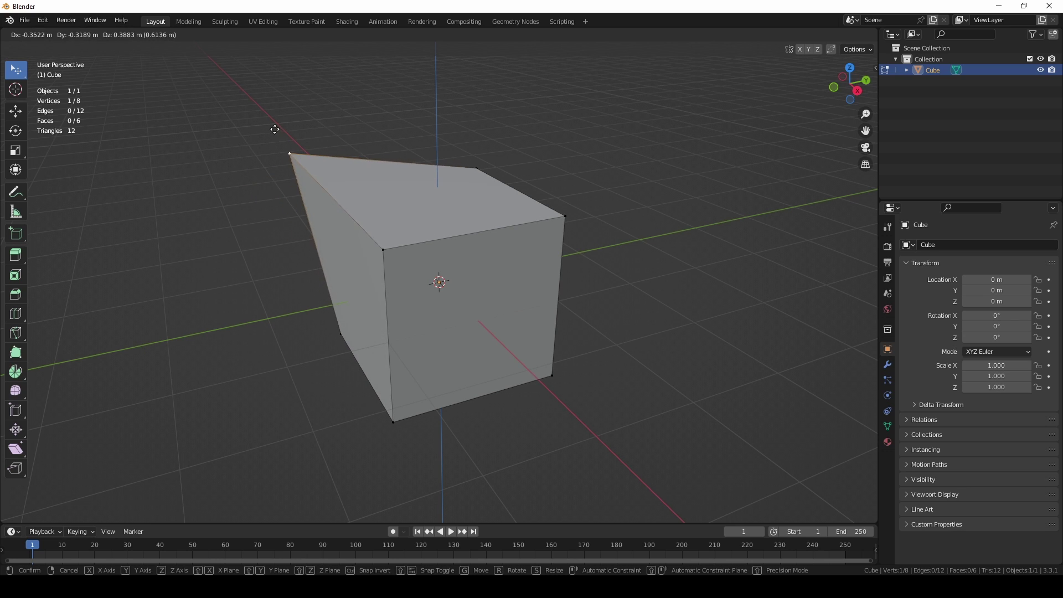
pyautogui.press('x')
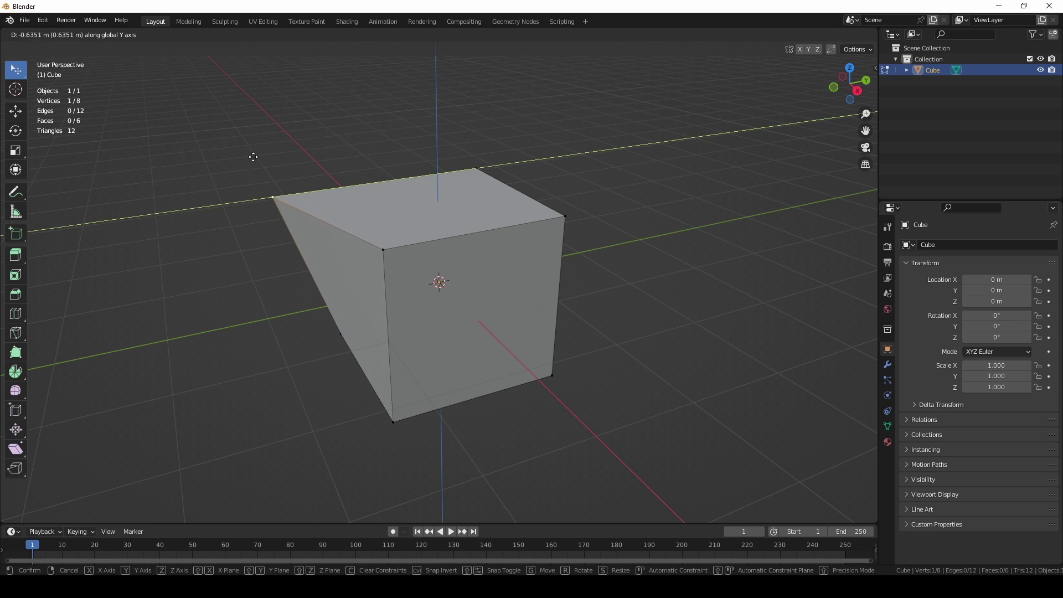
pyautogui.press('z')
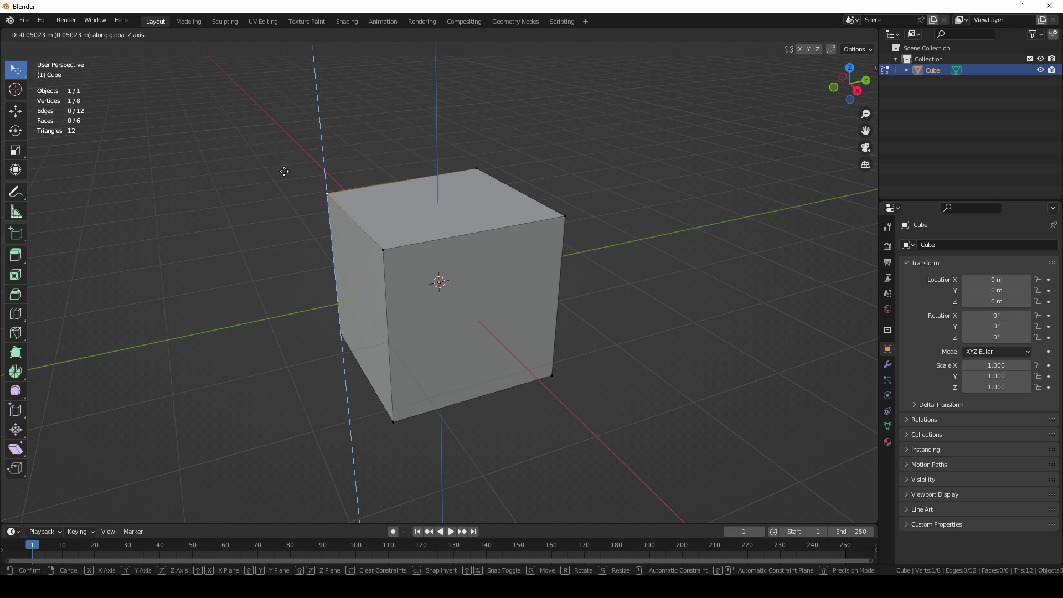
pyautogui.press('Escape')
pyautogui.press('s')
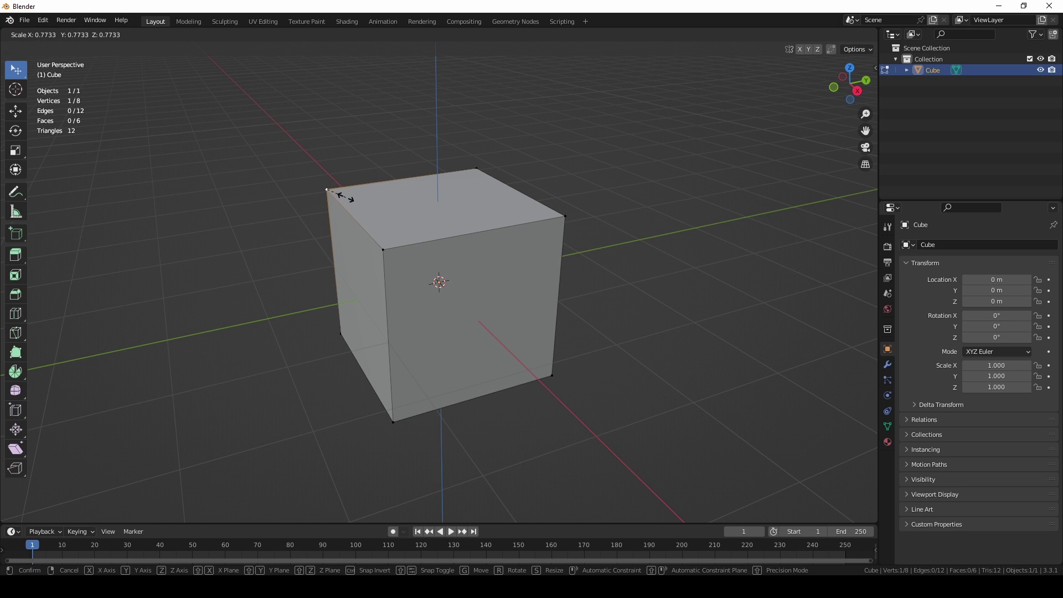
pyautogui.press('r')
pyautogui.press('Escape')
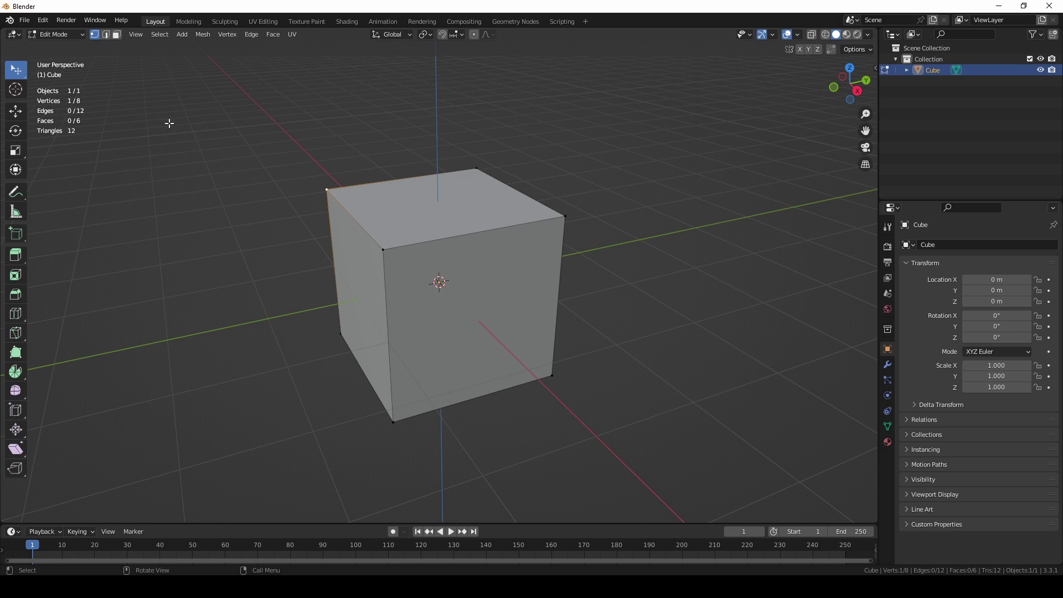
# Select the cube's top edge in Edge mode, cancel a trial scale, then start rotating it
pyautogui.click(106, 36)
pyautogui.click(402, 181)
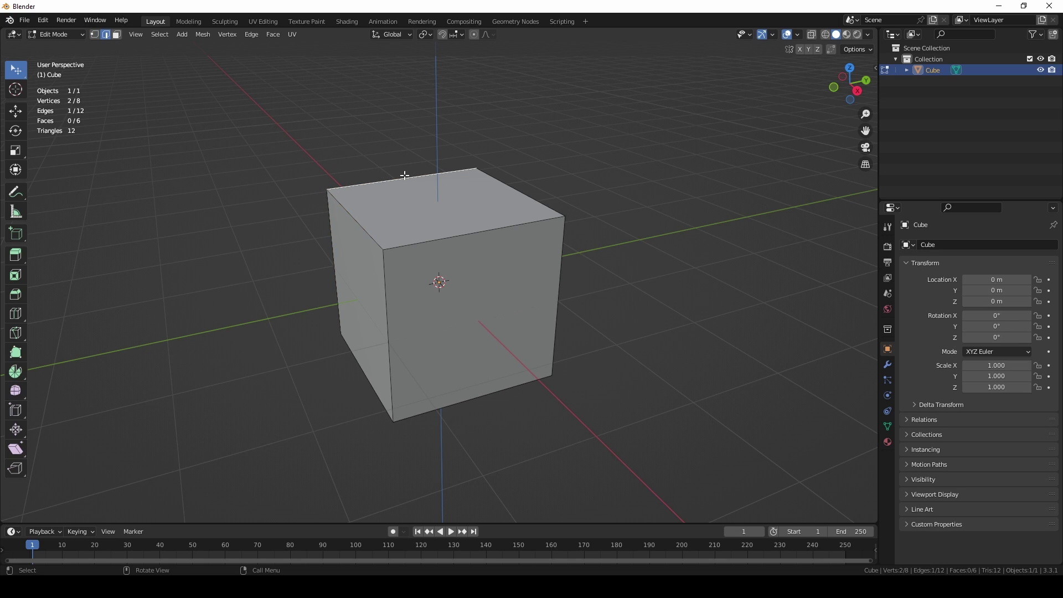
pyautogui.press('s')
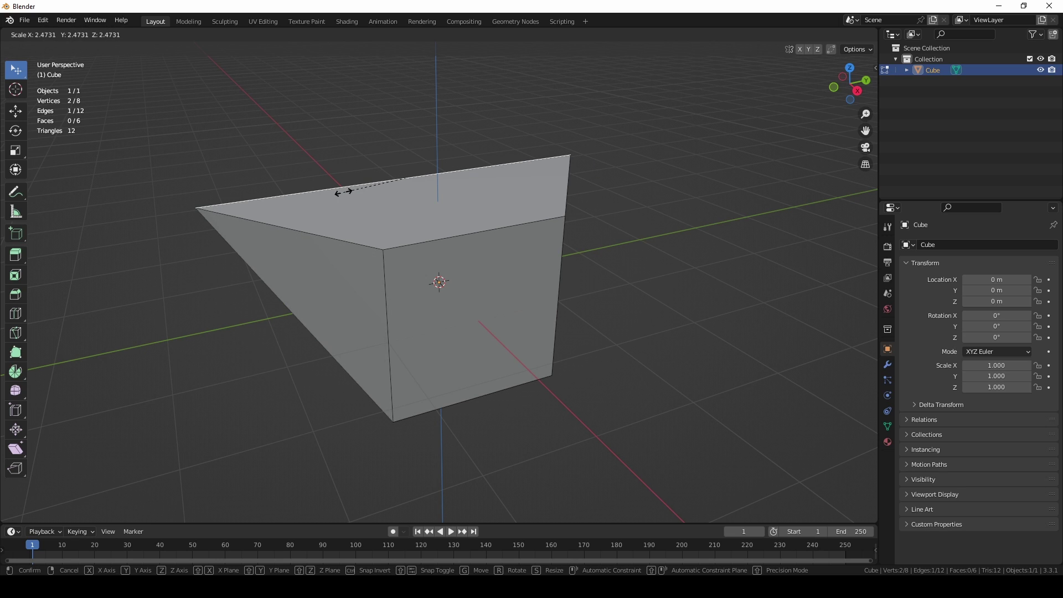
pyautogui.press('Escape')
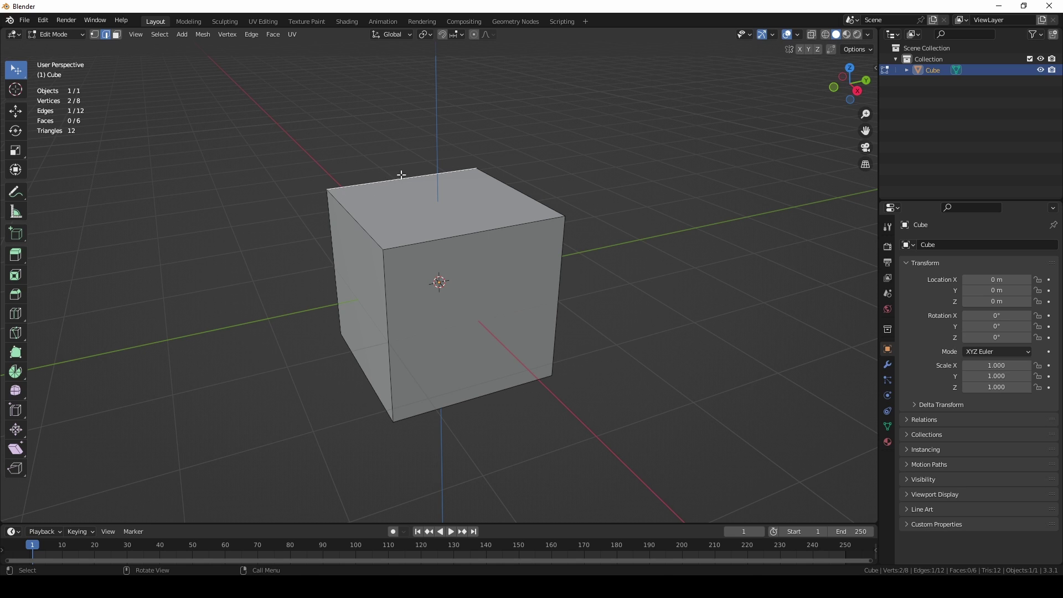
pyautogui.press('r')
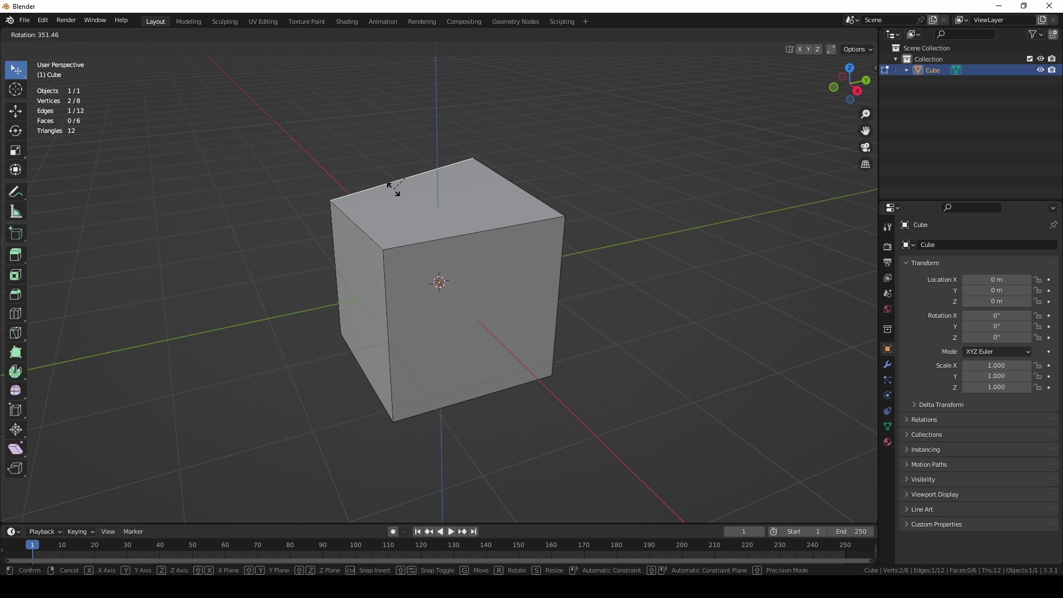
pyautogui.press('x')
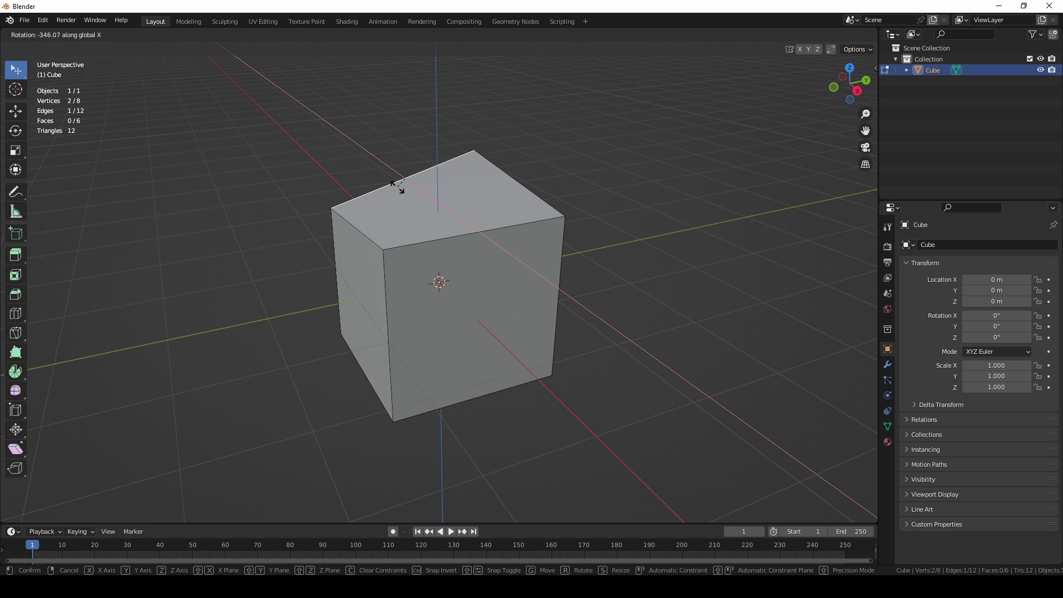
pyautogui.press('y')
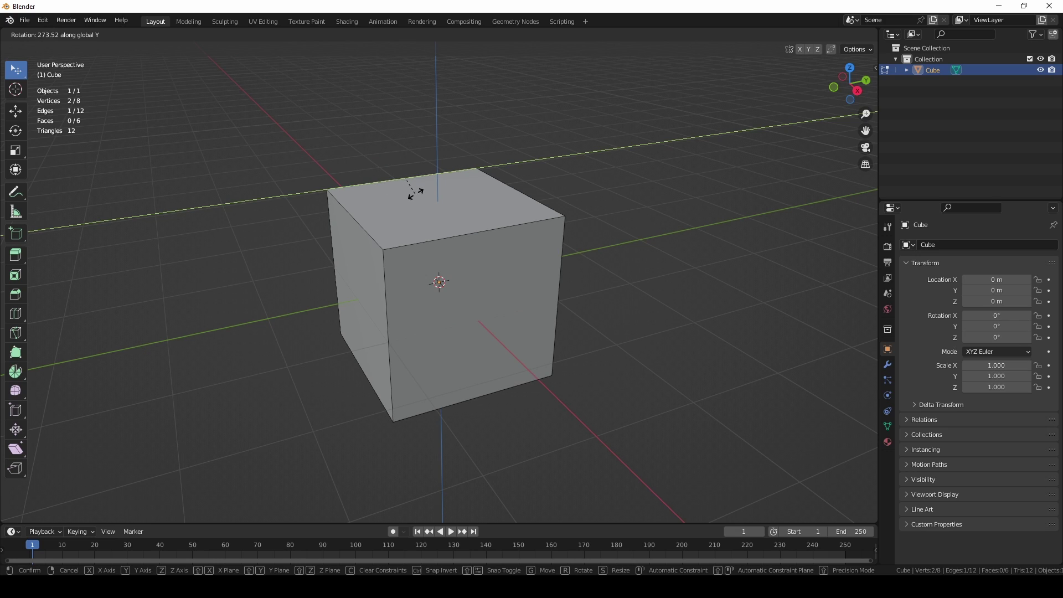
pyautogui.press('z')
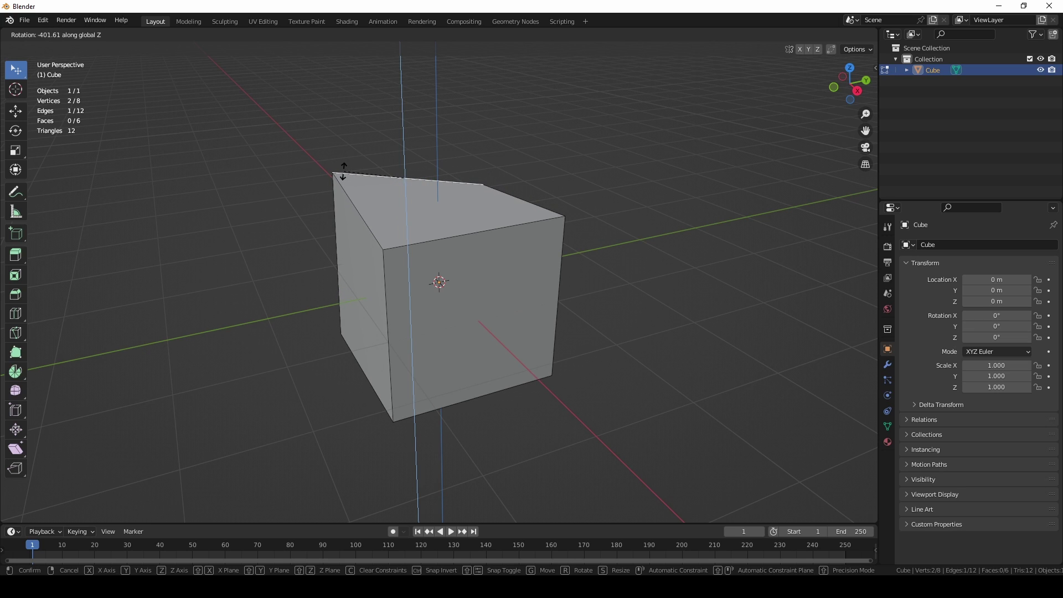
pyautogui.press('Escape')
pyautogui.press('s')
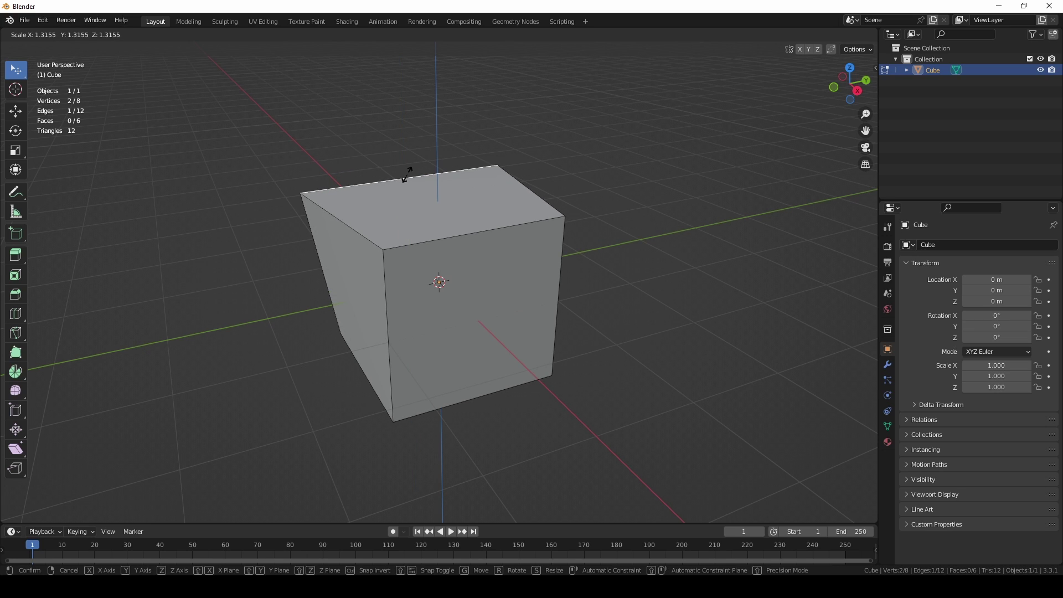
pyautogui.press('x')
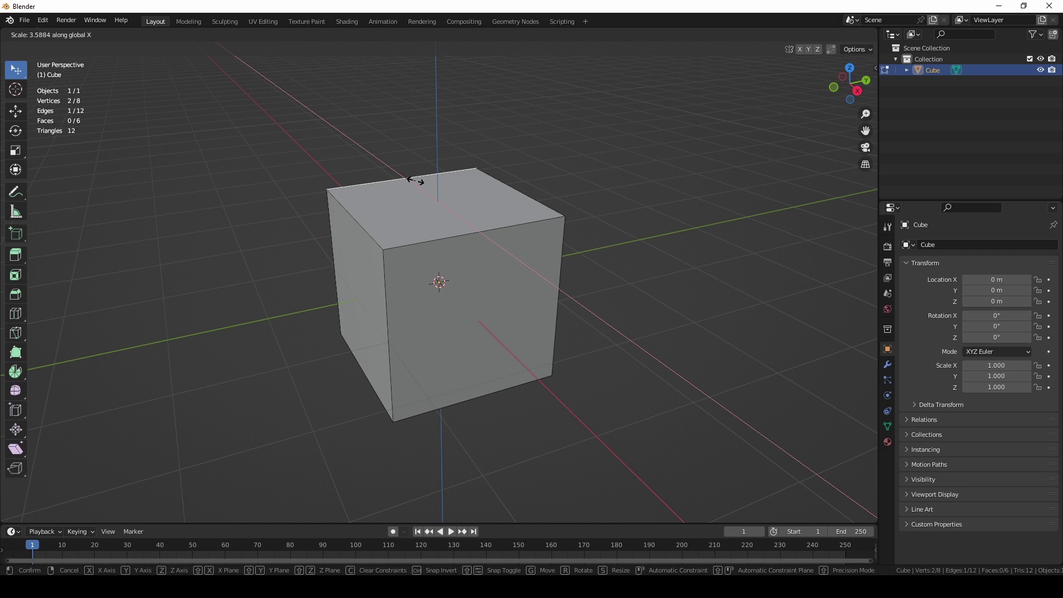
pyautogui.press('y')
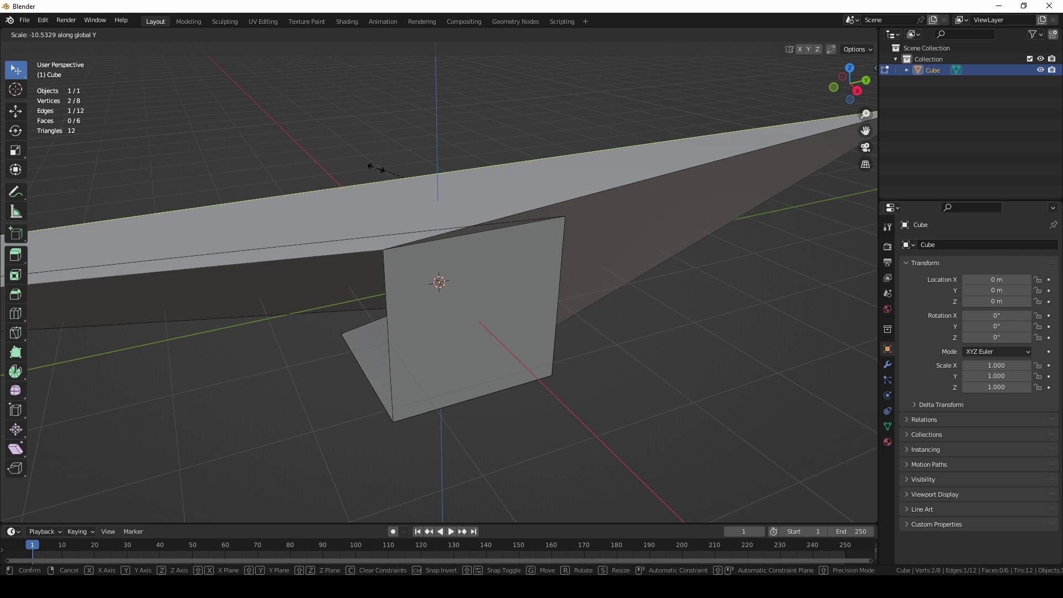
pyautogui.press('z')
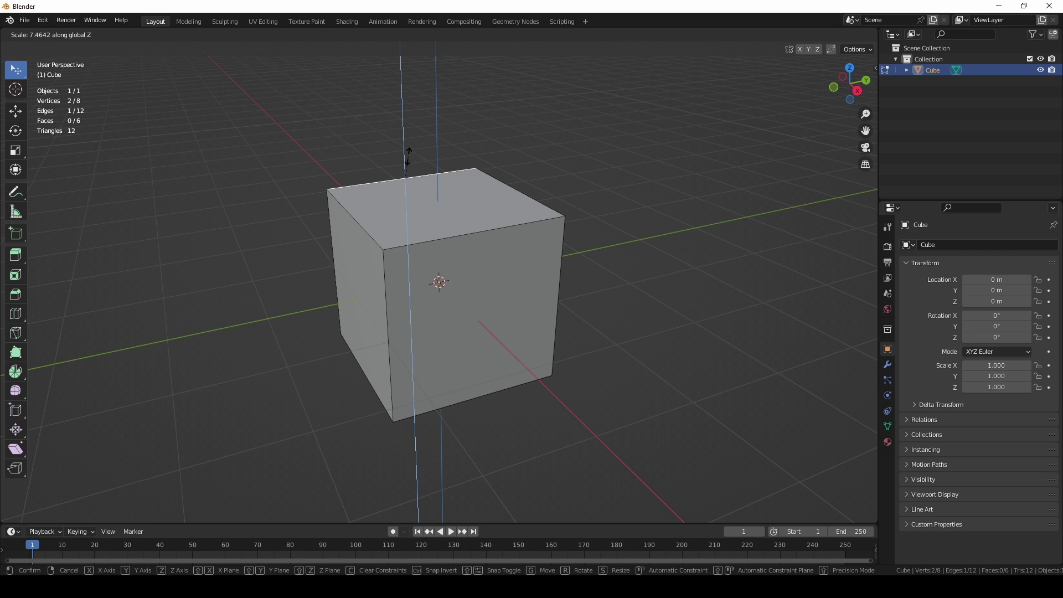
pyautogui.press('y')
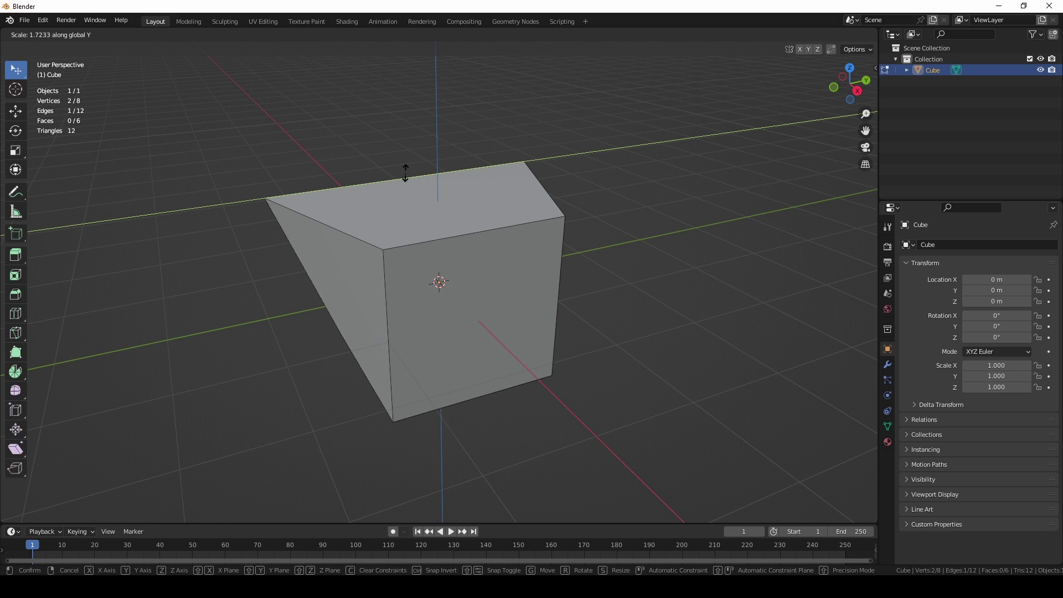
pyautogui.press('Escape')
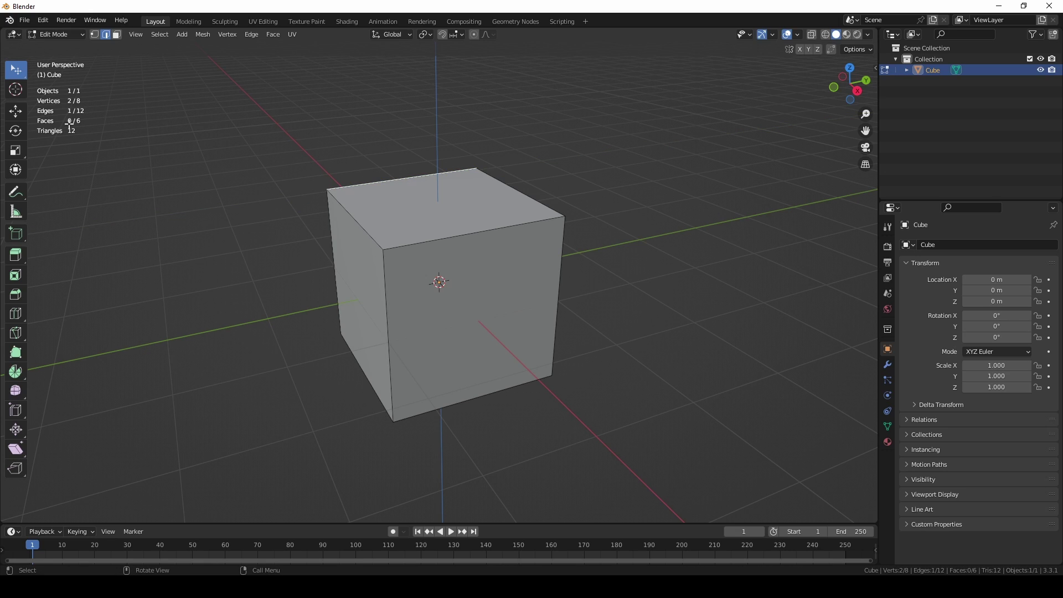
# Switch to Face select mode and try selecting the cube's top, left and front faces
pyautogui.click(117, 35)
pyautogui.click(475, 209)
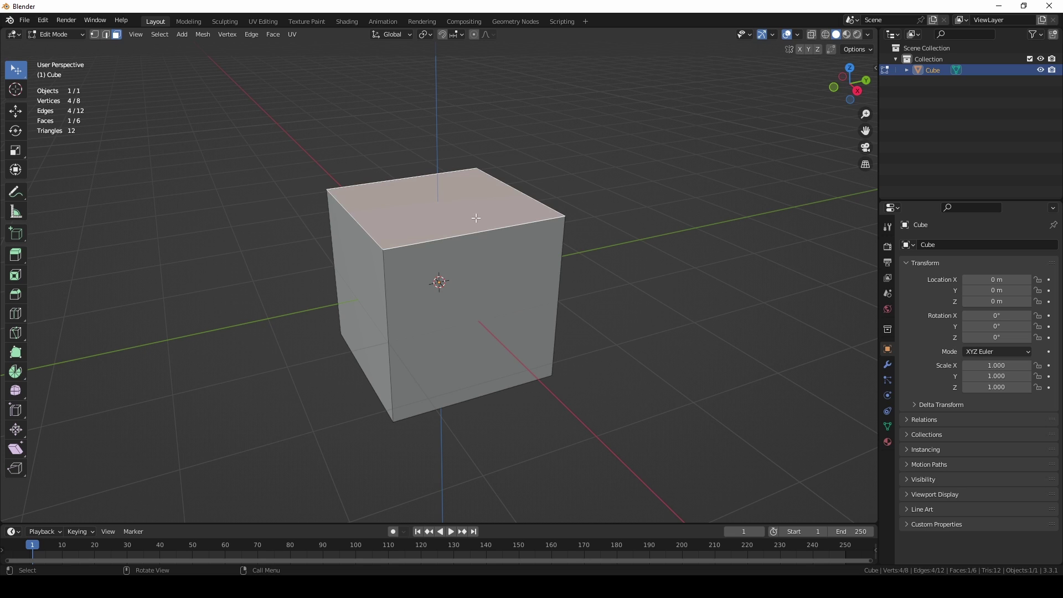
pyautogui.click(464, 260)
pyautogui.click(374, 282)
pyautogui.moveTo(461, 268); pyautogui.dragTo(457, 233, button='middle')
pyautogui.click(453, 232)
pyautogui.click(396, 272)
pyautogui.click(458, 279)
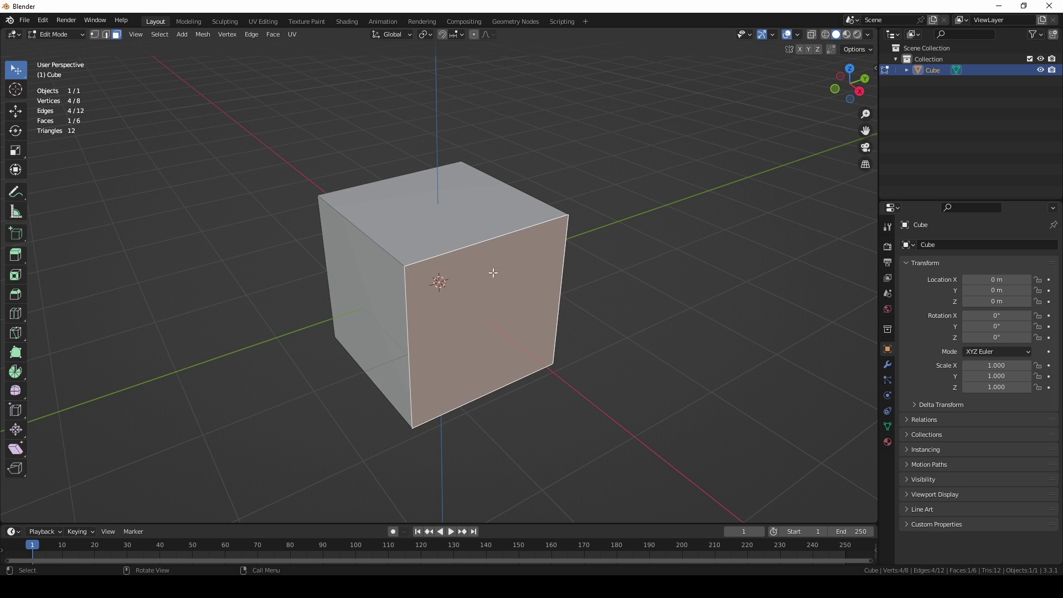
# Start scaling the front face, then cancel so the cube stays a regular box
pyautogui.moveTo(492, 272); pyautogui.dragTo(452, 245, button='middle')
pyautogui.press('s')
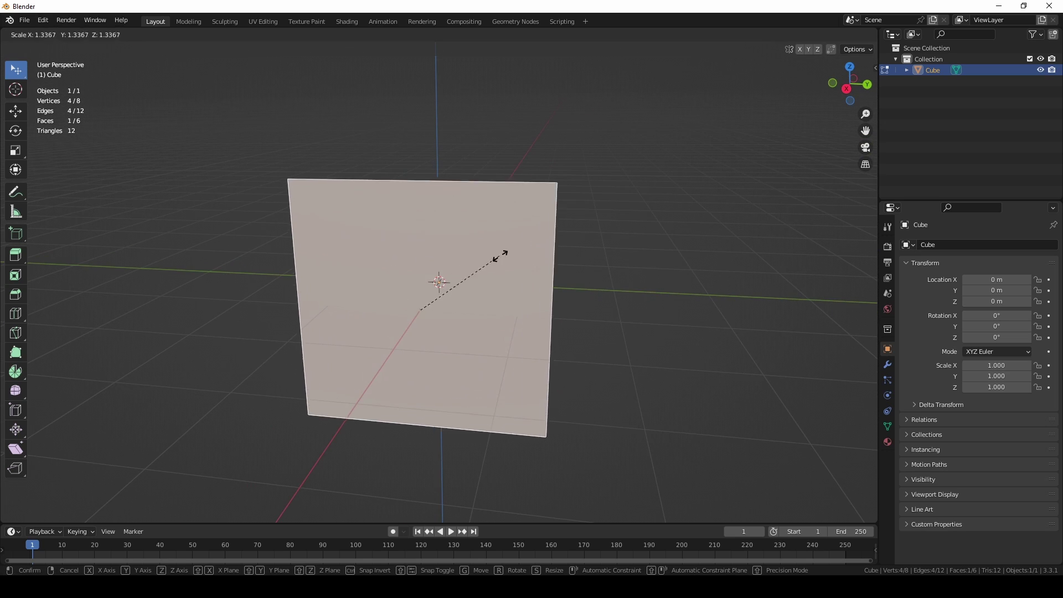
pyautogui.rightClick(464, 254)
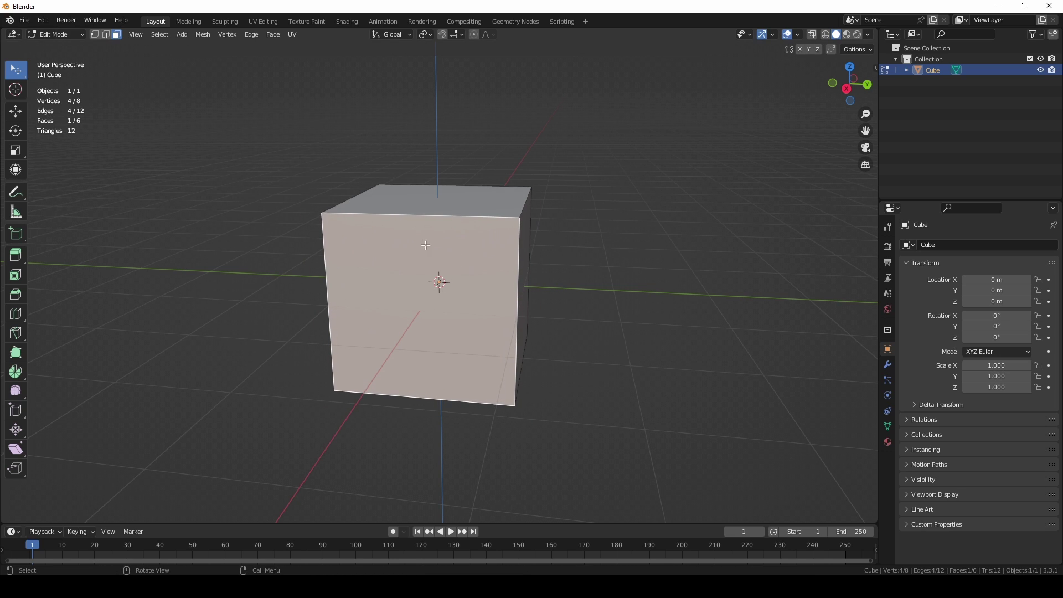
pyautogui.press('g')
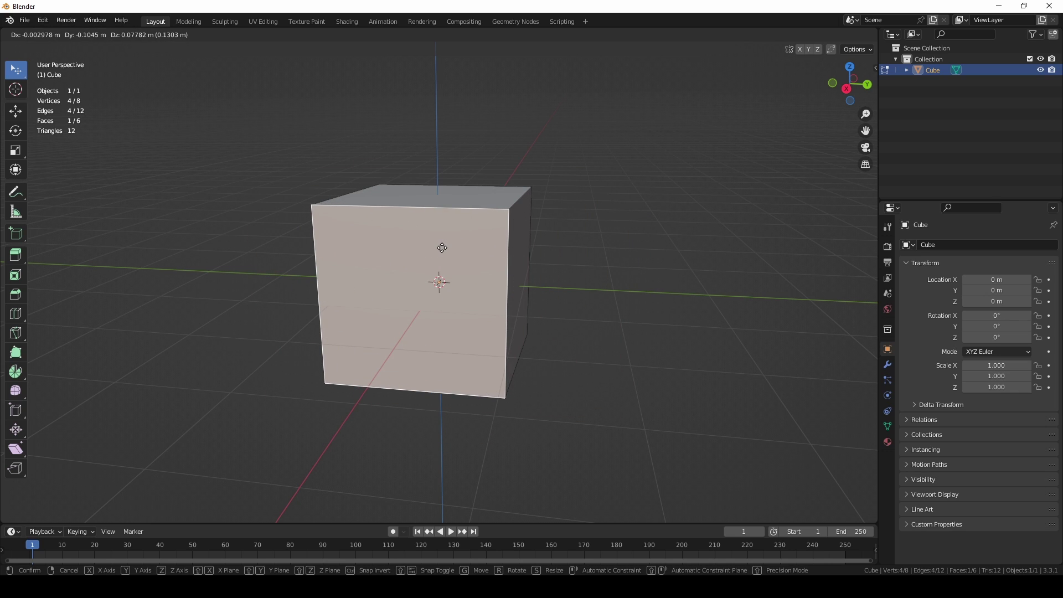
pyautogui.press('y')
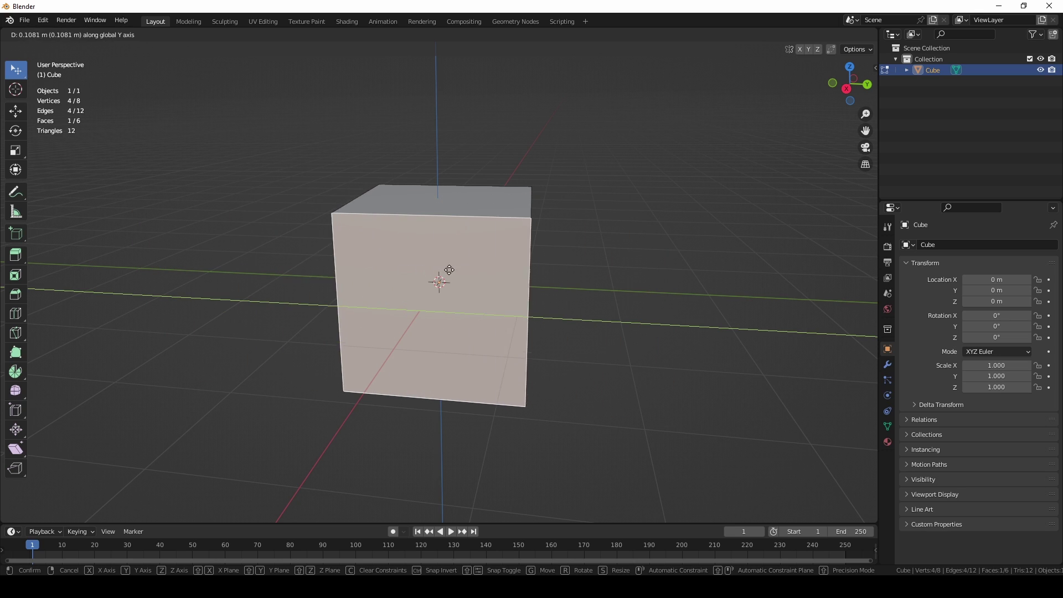
pyautogui.press('x')
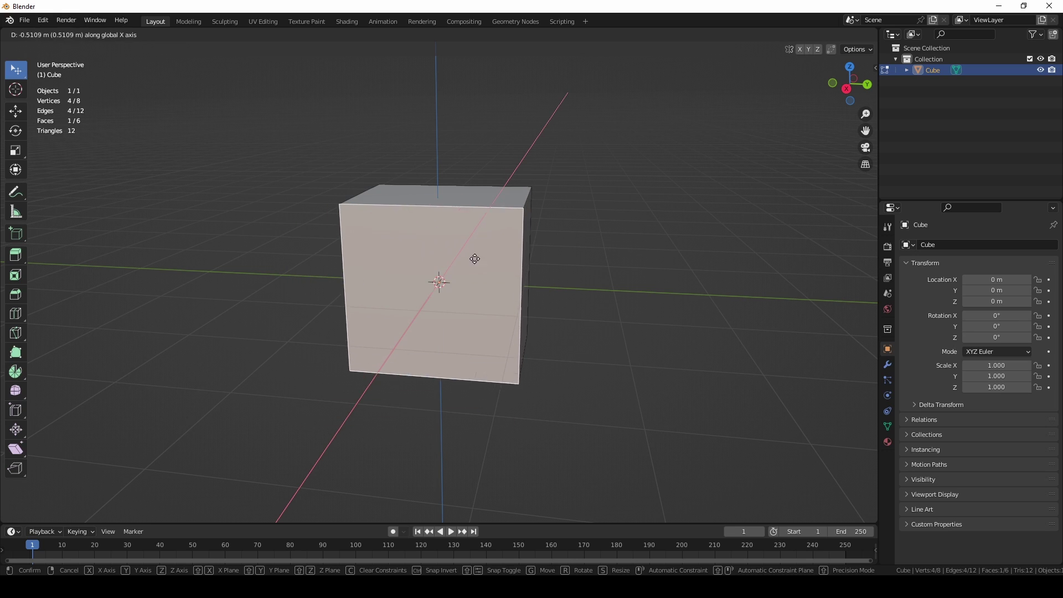
pyautogui.press('z')
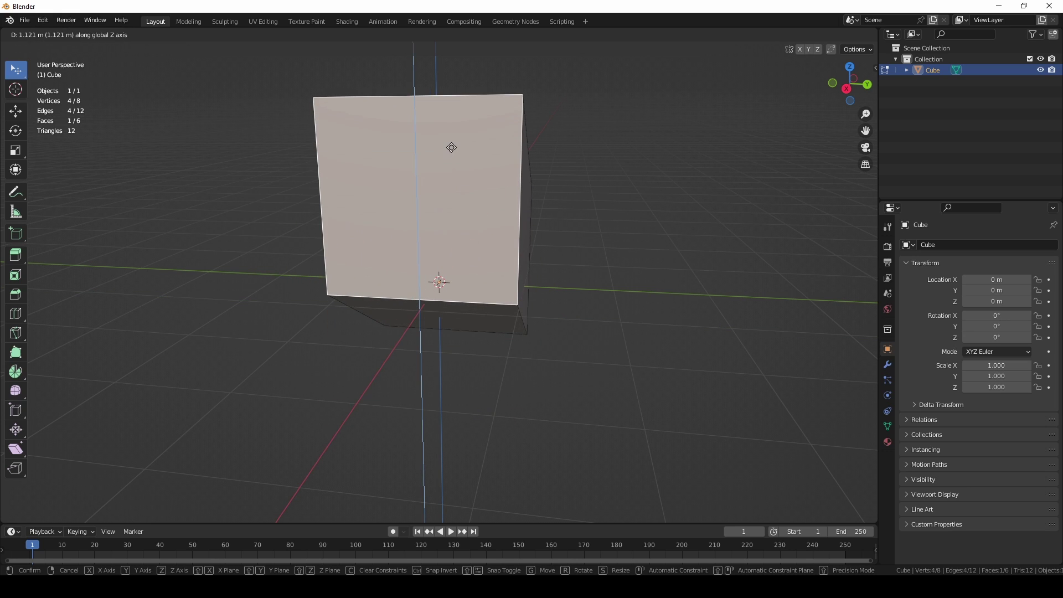
pyautogui.press('x')
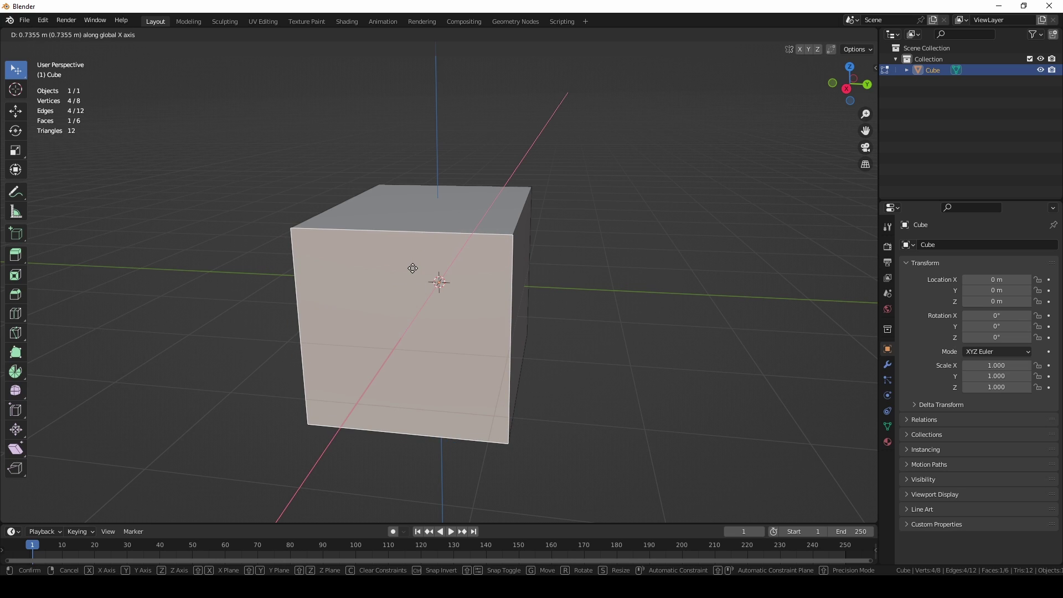
pyautogui.press('Escape')
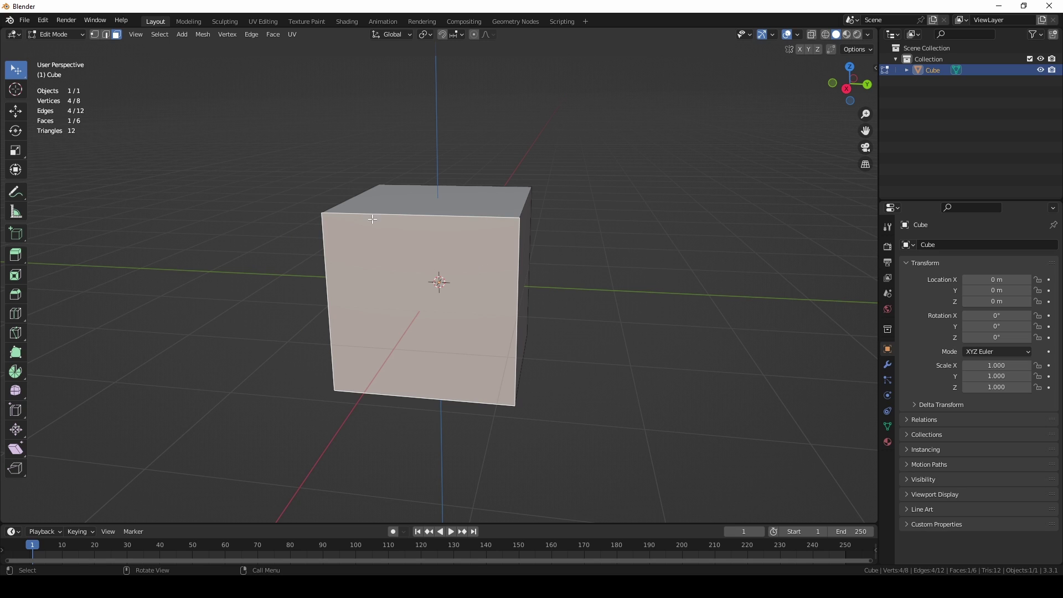
pyautogui.moveTo(393, 220); pyautogui.dragTo(465, 254, button='middle')
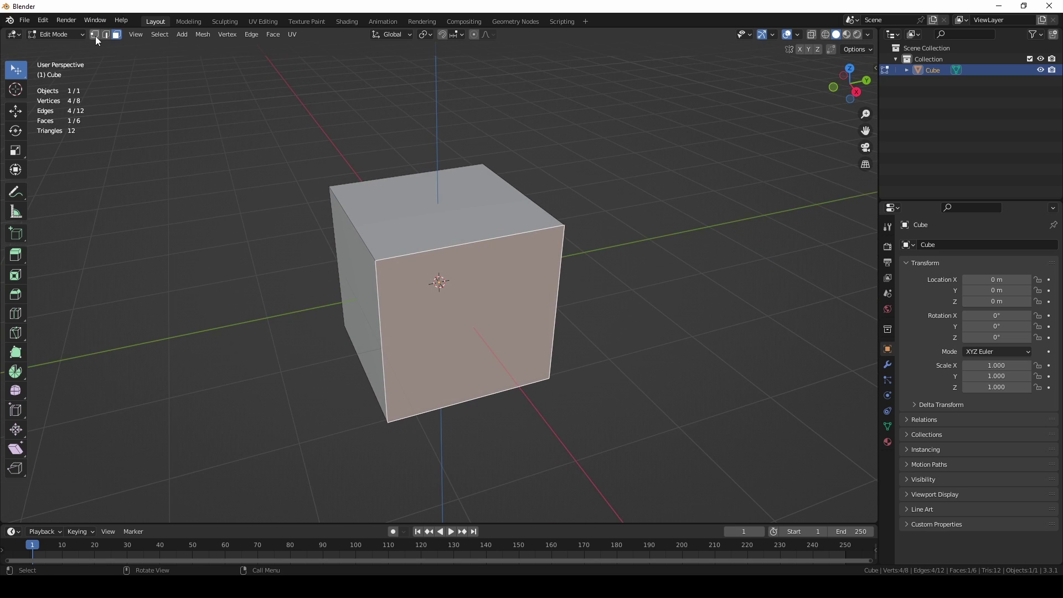
pyautogui.click(95, 35)
pyautogui.click(106, 36)
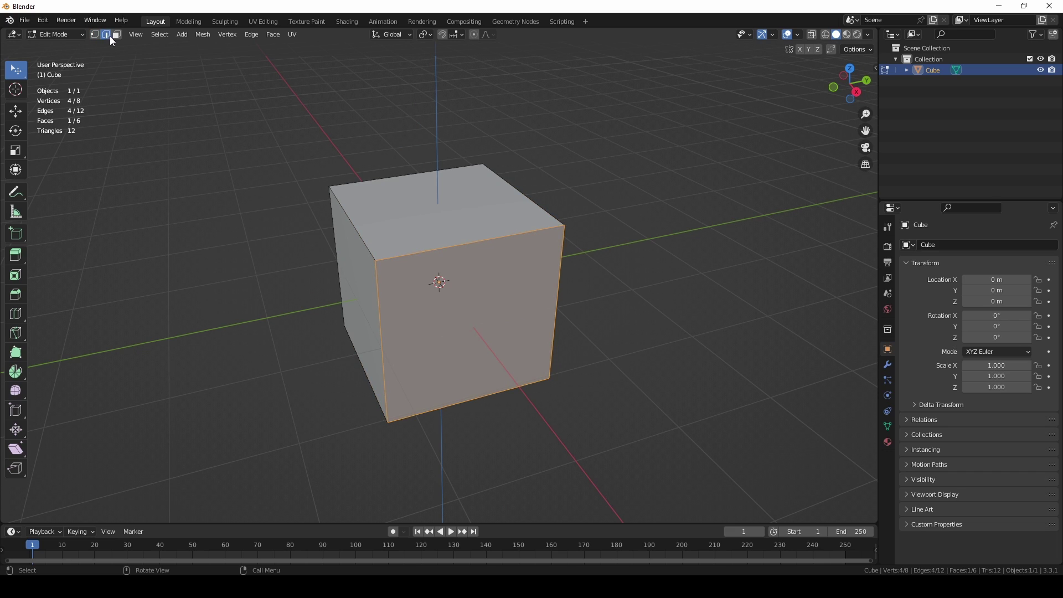
pyautogui.click(116, 37)
pyautogui.click(95, 35)
pyautogui.moveTo(495, 324); pyautogui.dragTo(487, 271, button='middle')
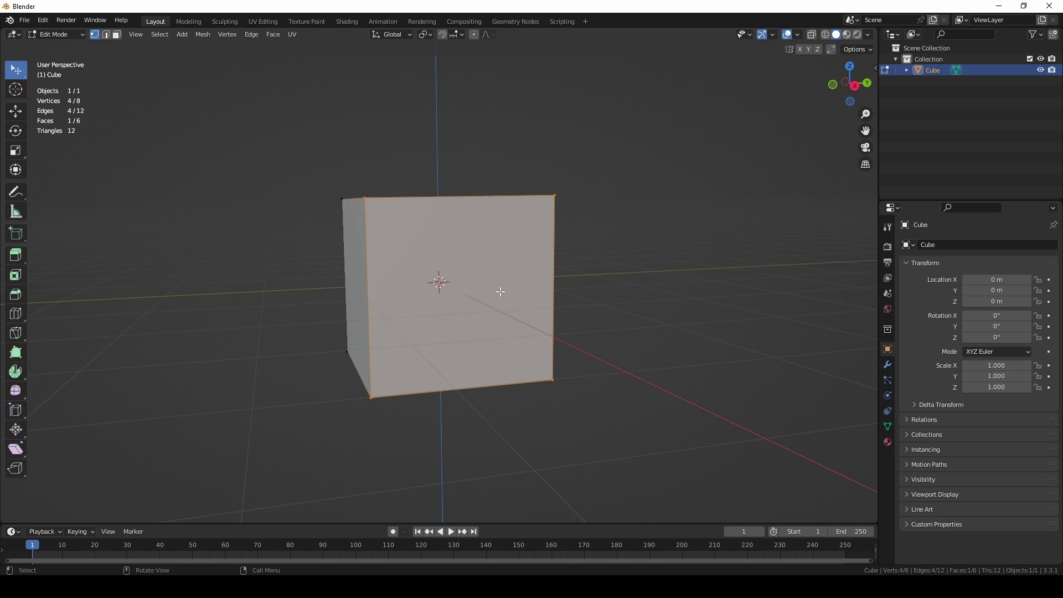
pyautogui.moveTo(448, 235); pyautogui.dragTo(419, 209, button='middle')
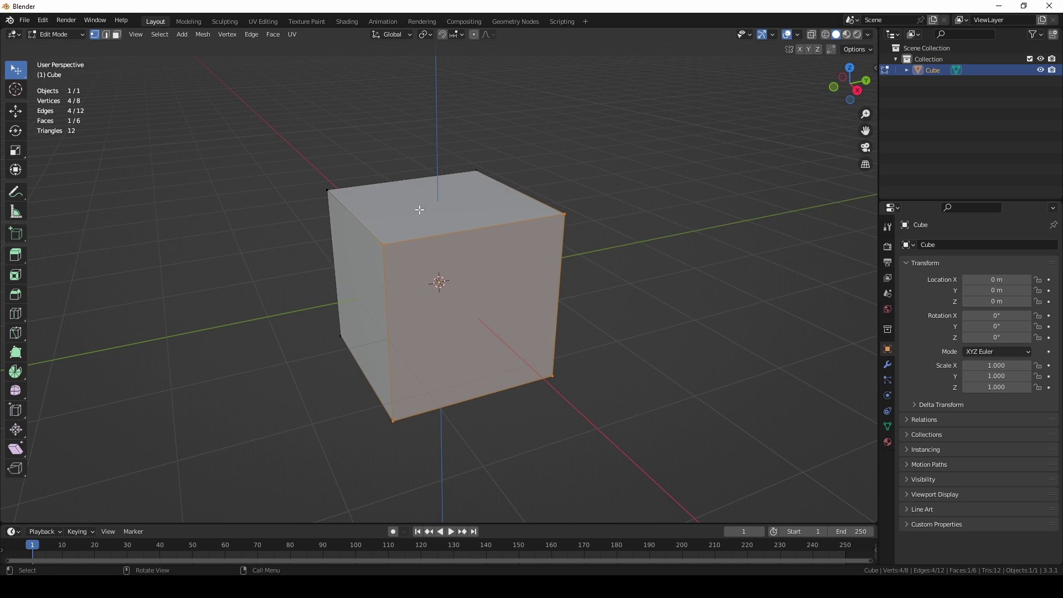
pyautogui.click(117, 36)
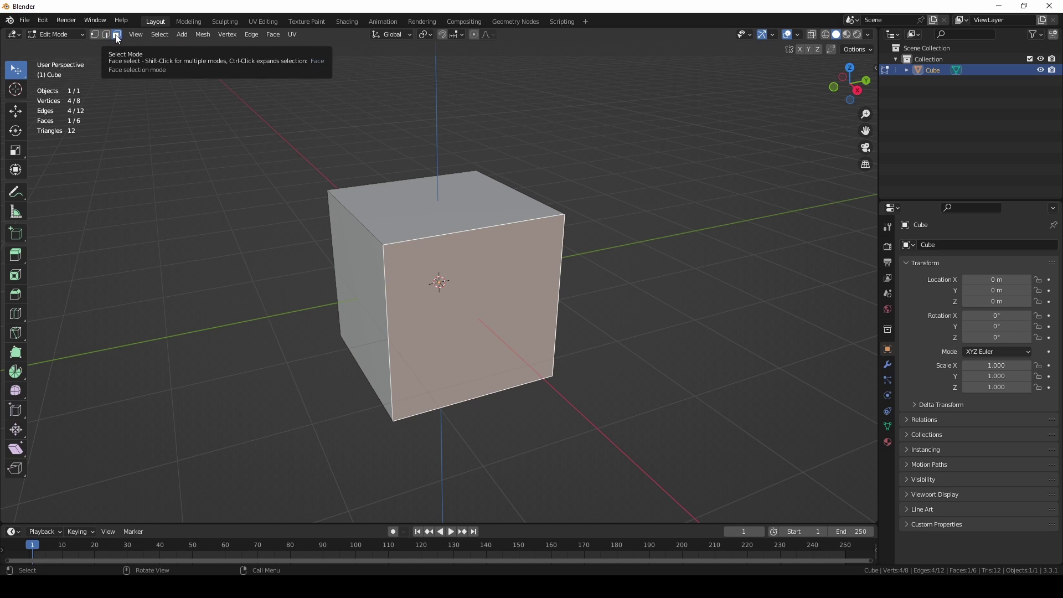
# Triangulate the cube's top face with Face > Triangulate Faces
pyautogui.click(424, 214)
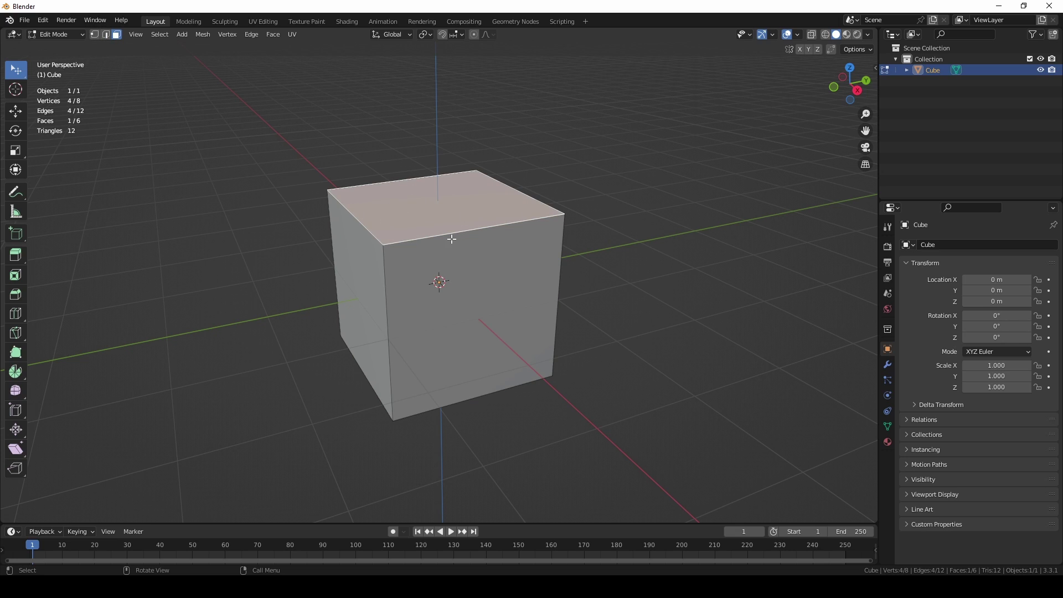
pyautogui.click(272, 34)
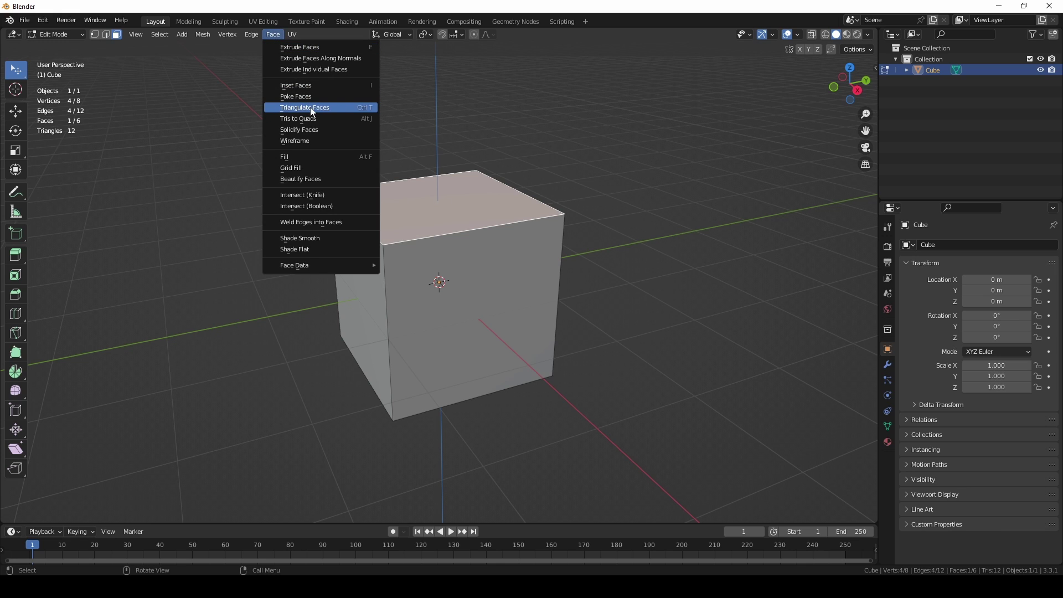
pyautogui.click(326, 108)
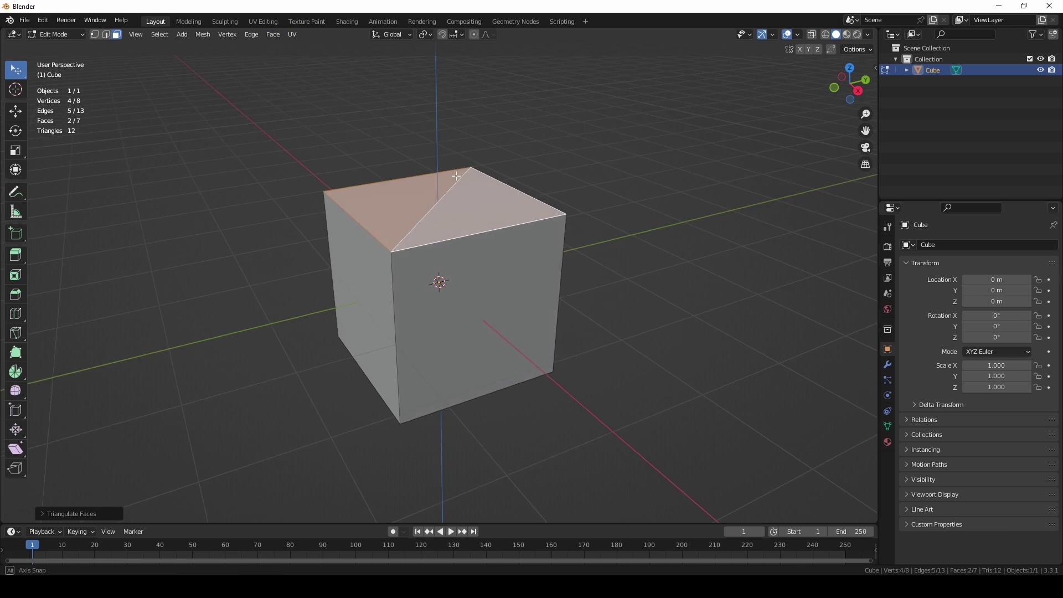
pyautogui.moveTo(456, 176); pyautogui.dragTo(470, 198, button='middle')
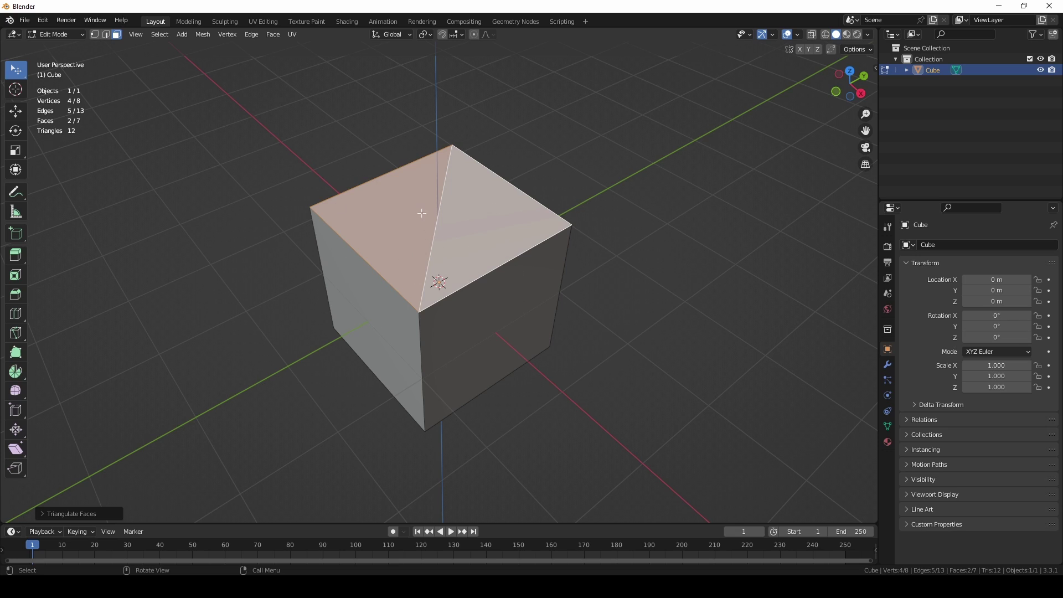
# Try Shortest and Longest Diagonal quad methods, settle on Fixed, then select the back triangle
pyautogui.click(68, 514)
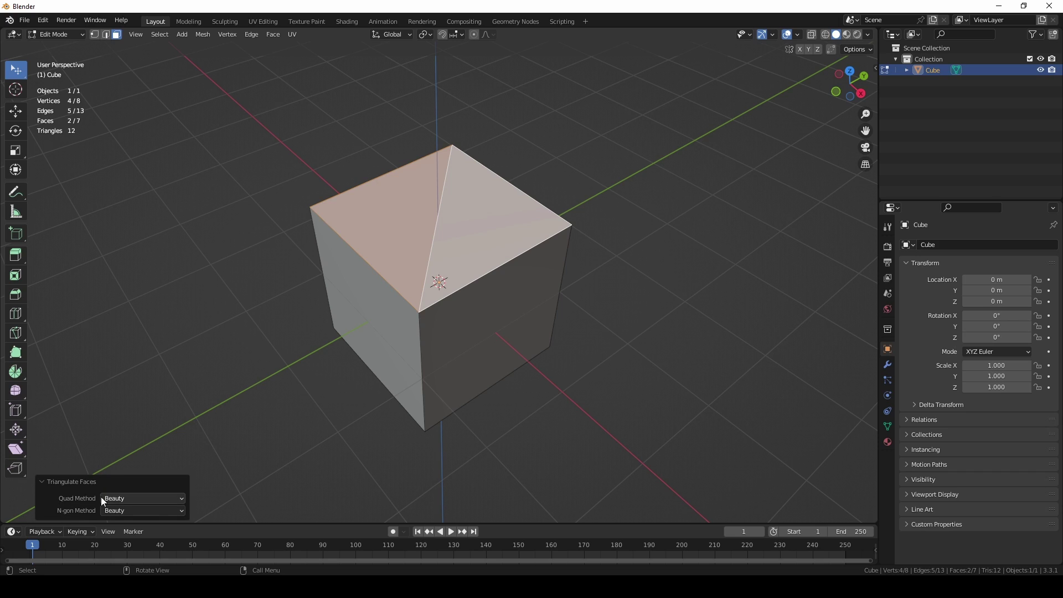
pyautogui.click(149, 498)
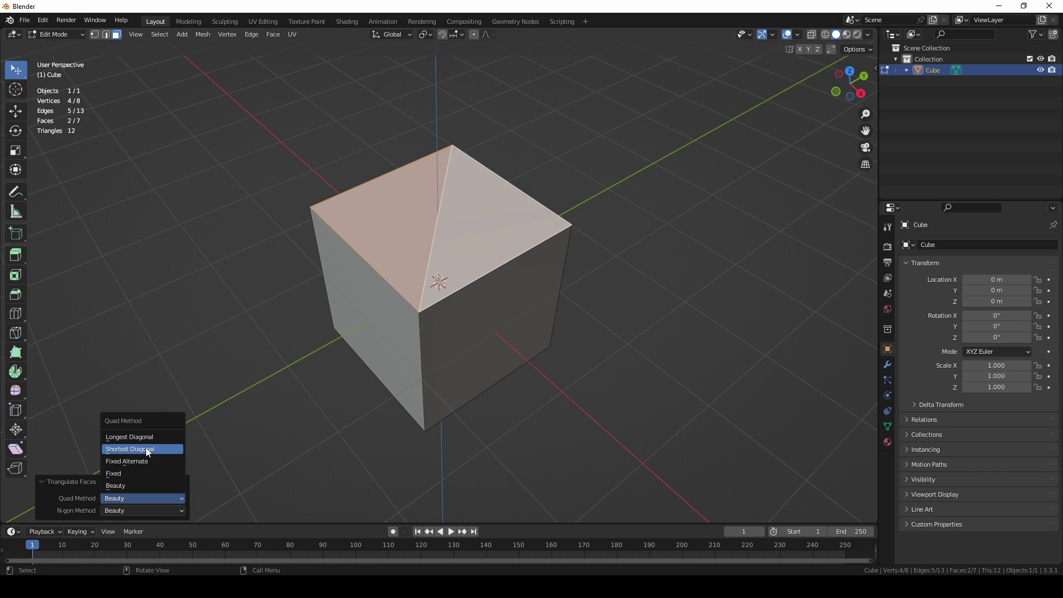
pyautogui.click(146, 449)
pyautogui.click(134, 494)
pyautogui.click(137, 437)
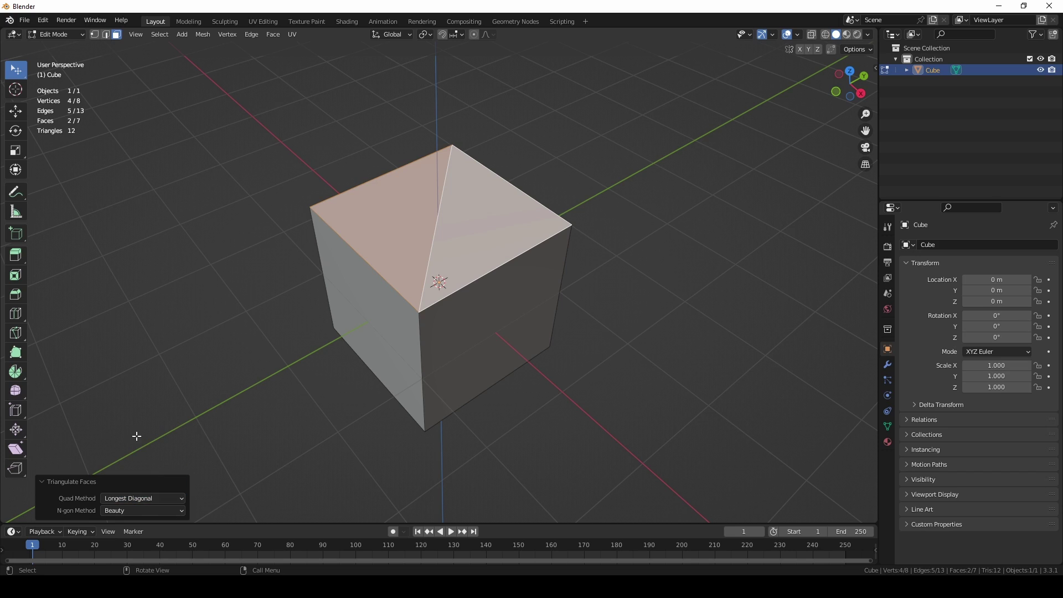
pyautogui.click(133, 498)
pyautogui.click(141, 468)
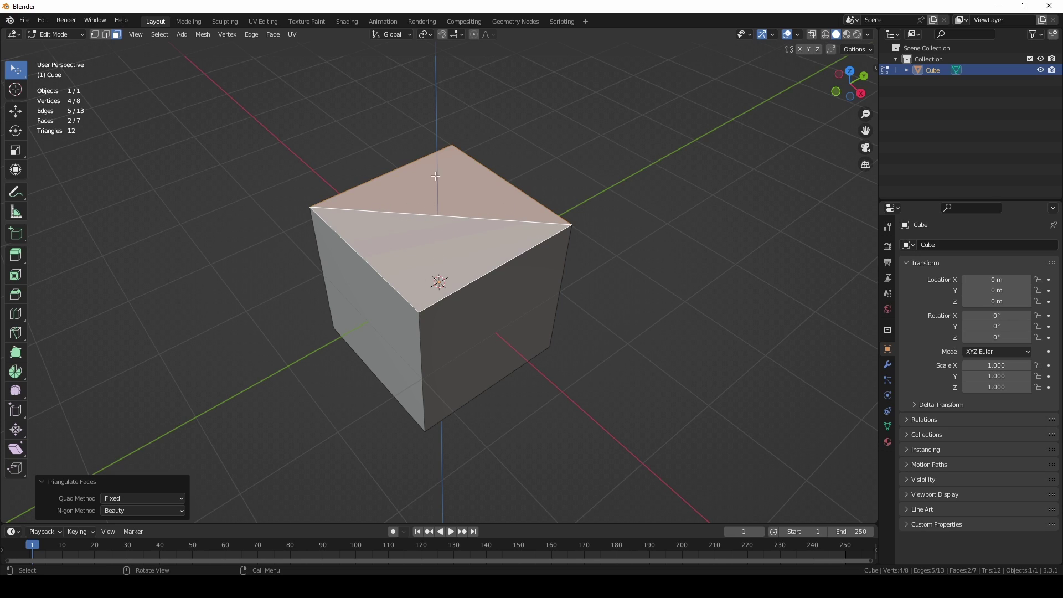
pyautogui.click(93, 480)
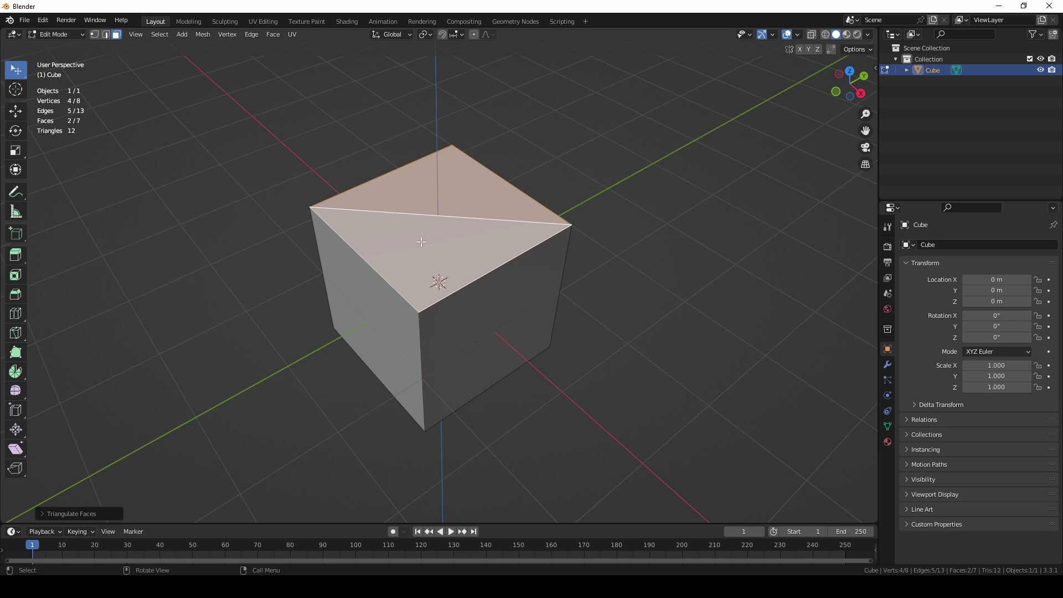
pyautogui.click(436, 199)
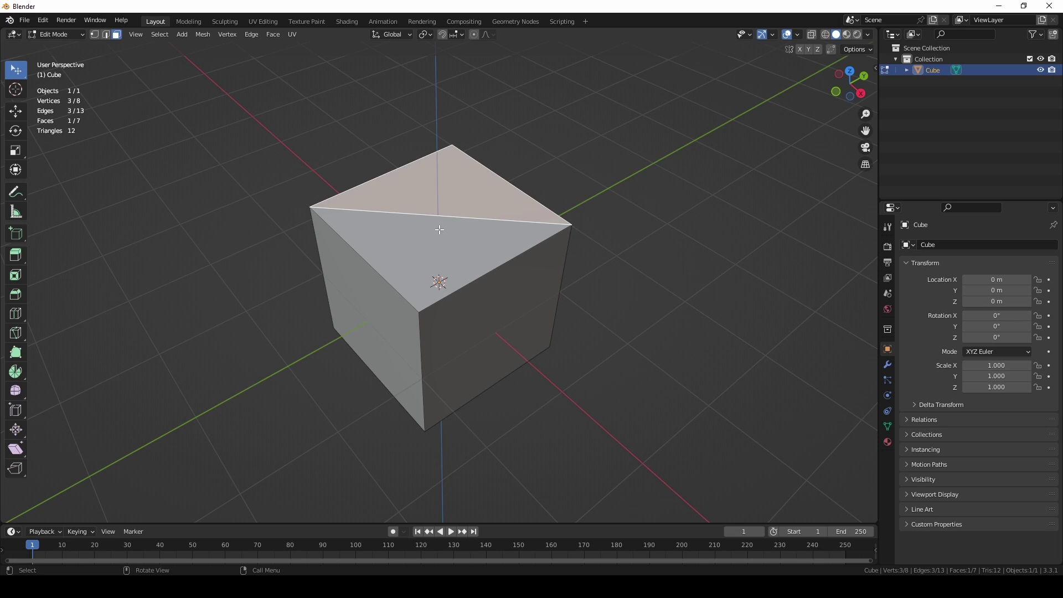
# Select both top triangles, merge them into one quad with Tris to Quads, then select everything
pyautogui.keyDown('shift'); pyautogui.click(426, 245); pyautogui.keyUp('shift')
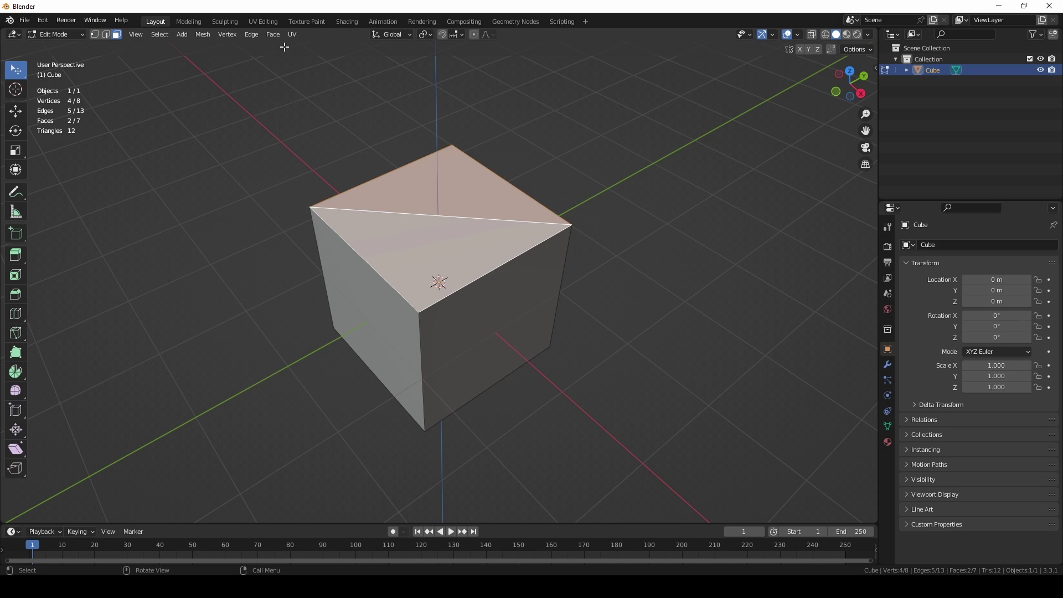
pyautogui.click(273, 34)
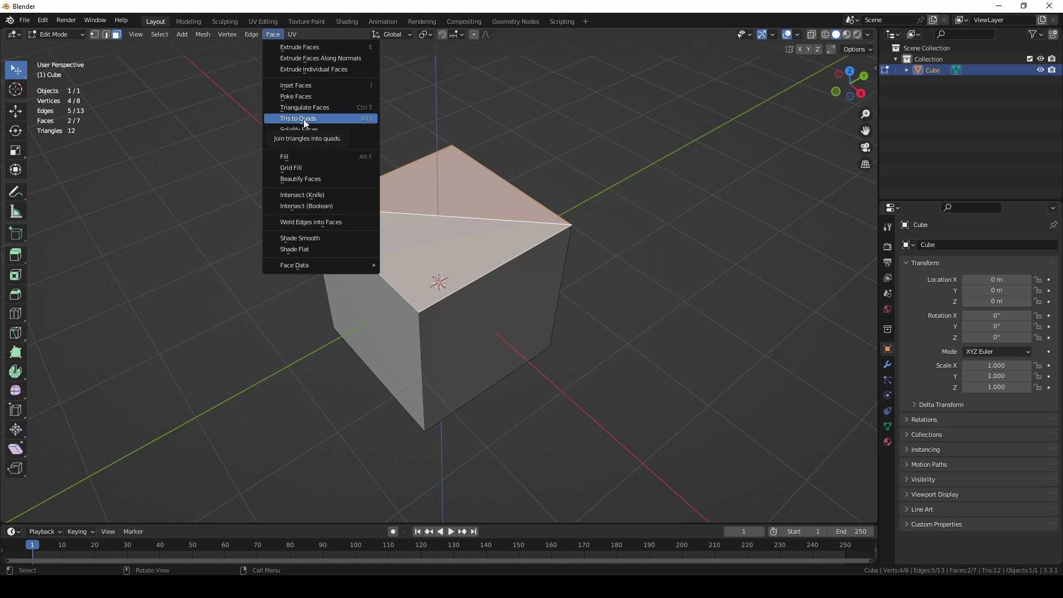
pyautogui.click(320, 118)
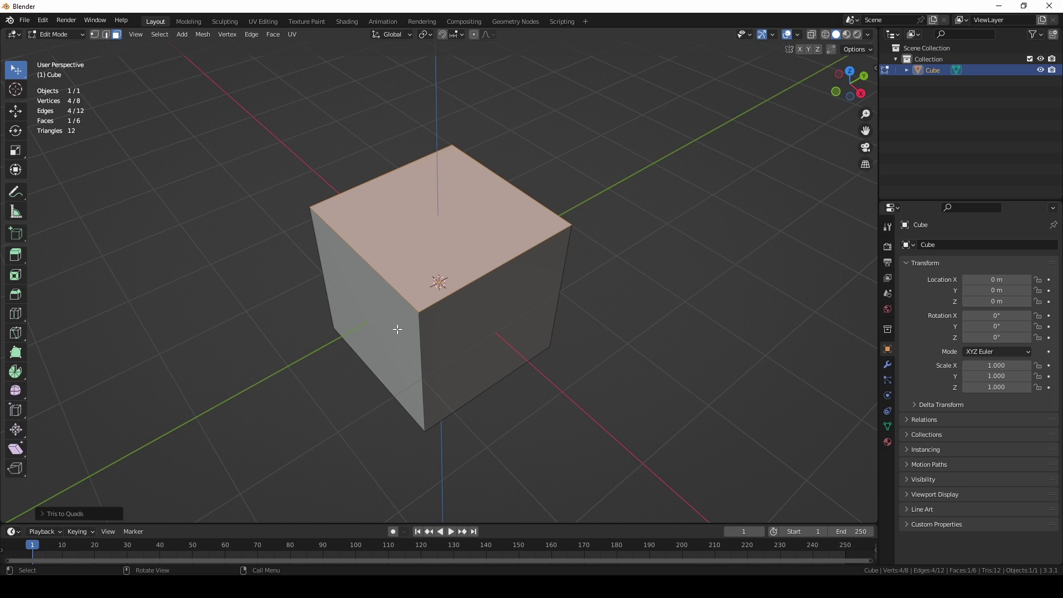
pyautogui.click(466, 325)
pyautogui.moveTo(466, 325); pyautogui.dragTo(484, 281, button='middle')
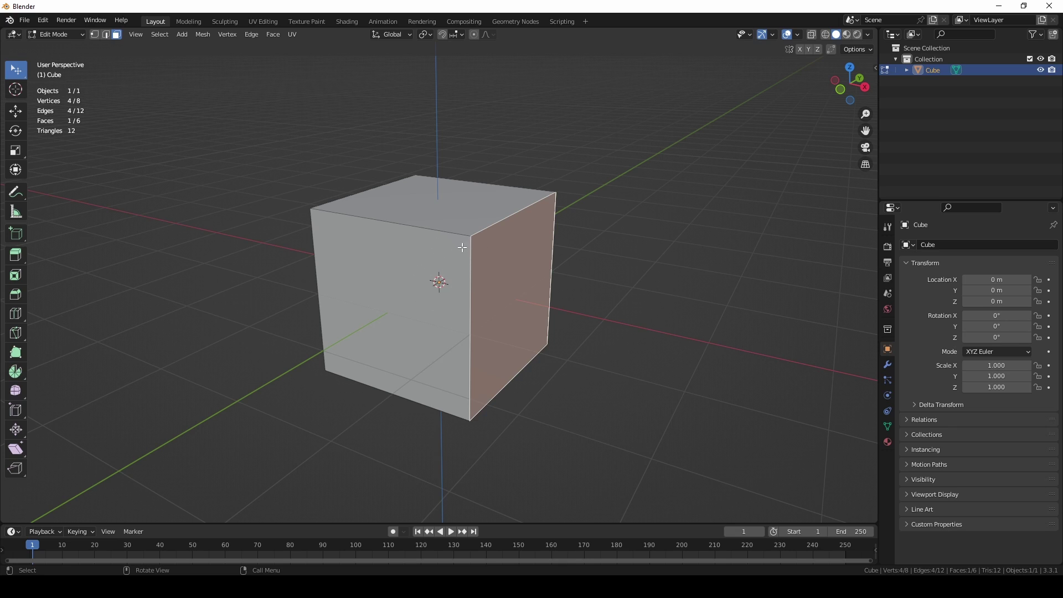
pyautogui.press('a')
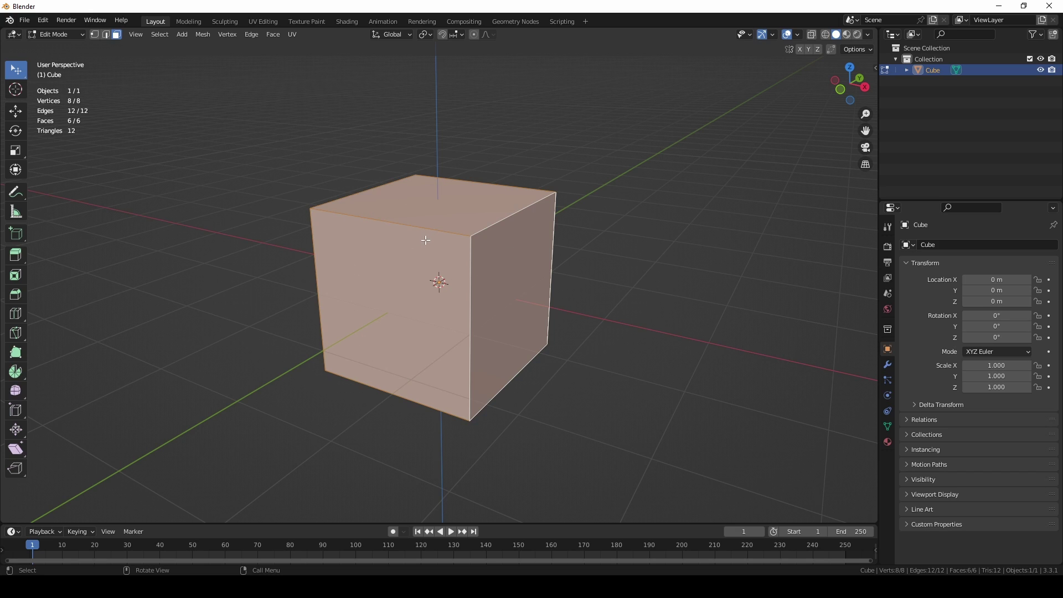
# Select the whole mesh, triangulate every face, and inspect the resulting triangles
pyautogui.click(160, 35)
pyautogui.click(166, 48)
pyautogui.click(275, 35)
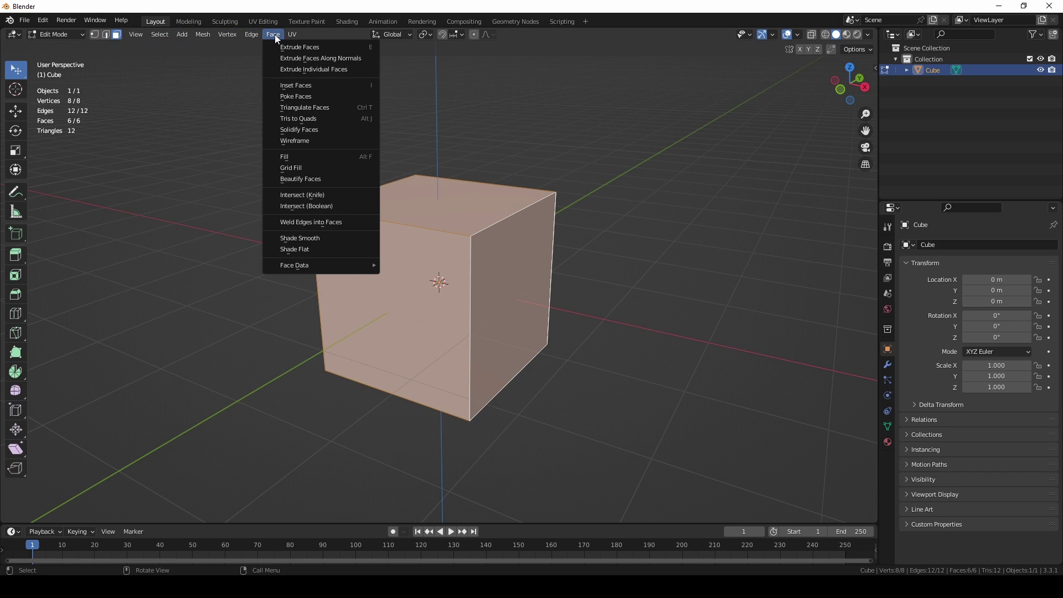
pyautogui.click(307, 108)
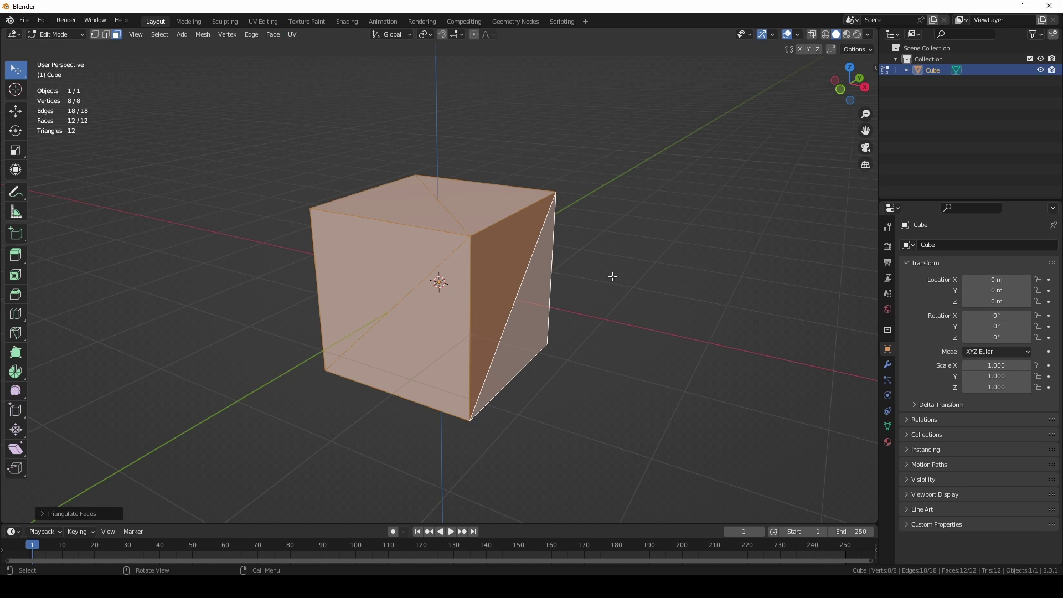
pyautogui.hotkey('alt', 'a')
pyautogui.moveTo(533, 281); pyautogui.dragTo(630, 277, button='middle')
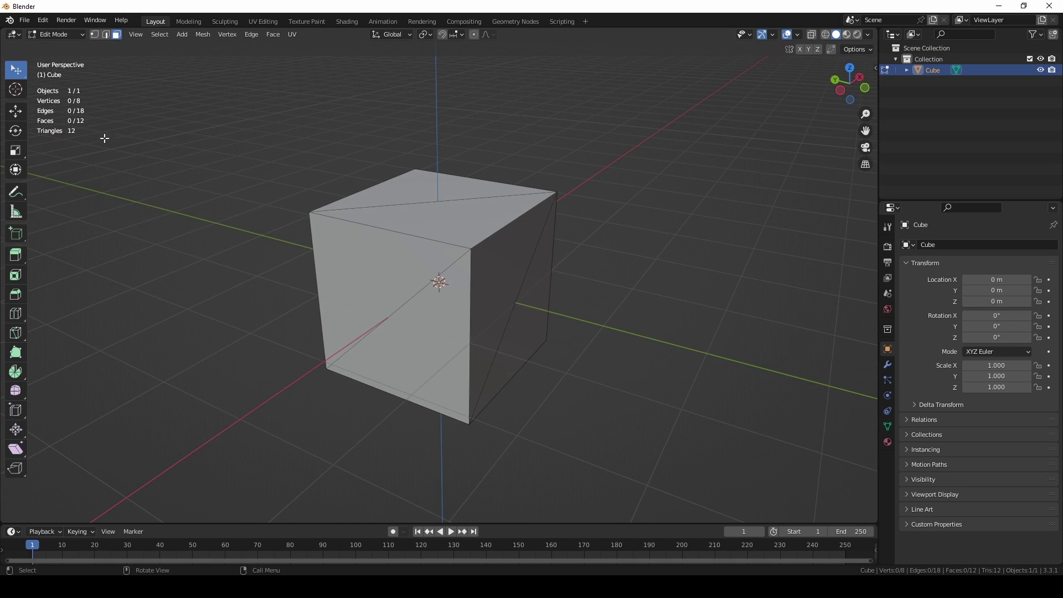
pyautogui.moveTo(450, 196); pyautogui.dragTo(484, 234, button='middle')
pyautogui.moveTo(468, 232); pyautogui.dragTo(481, 231, button='middle')
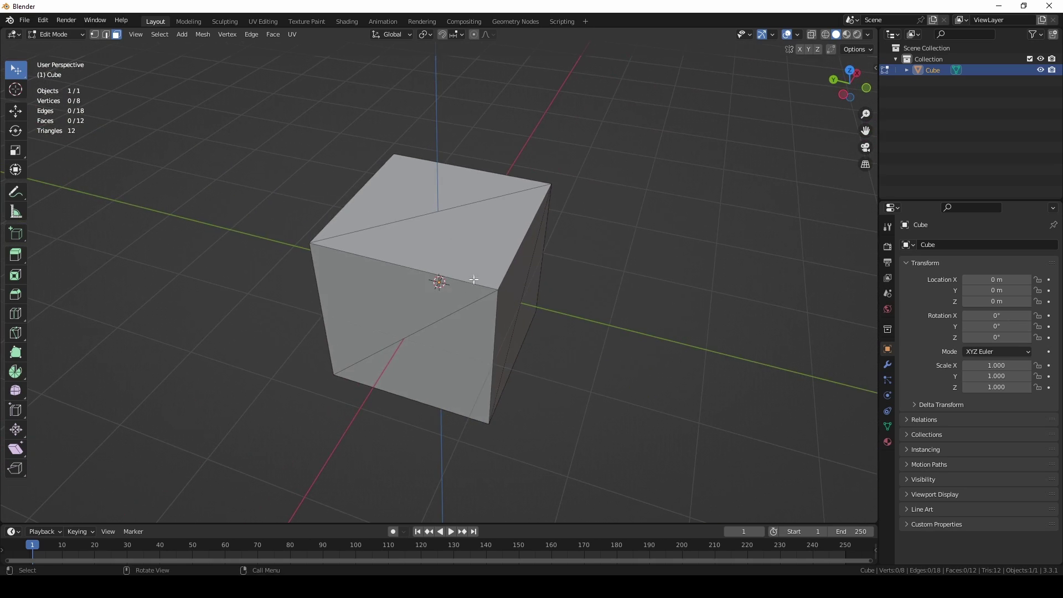
pyautogui.click(460, 312)
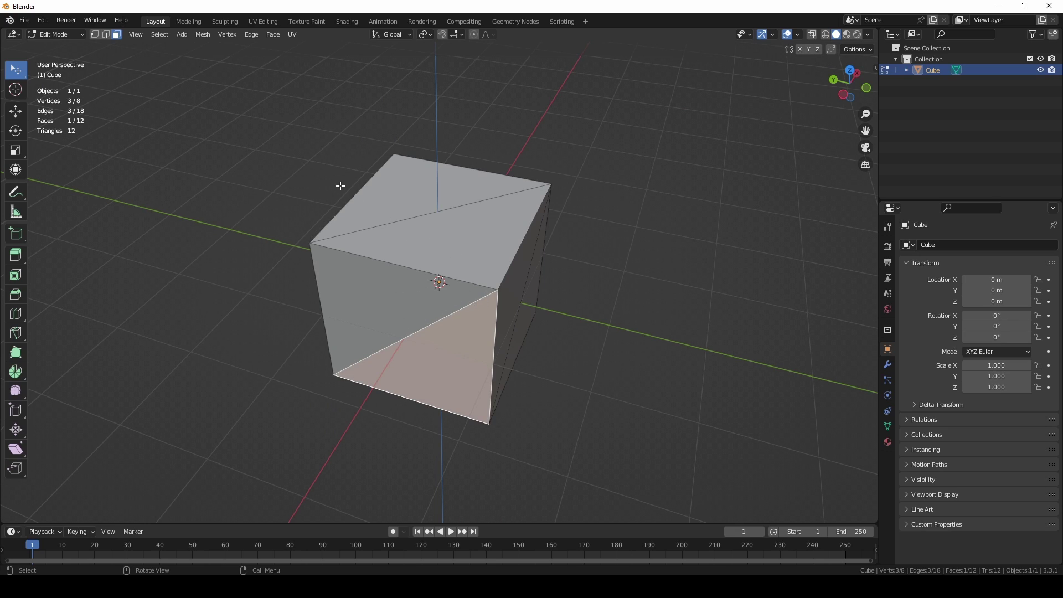
pyautogui.click(467, 213)
# Select all 12 triangles and rejoin them into six quad faces with Tris to Quads
pyautogui.press('a')
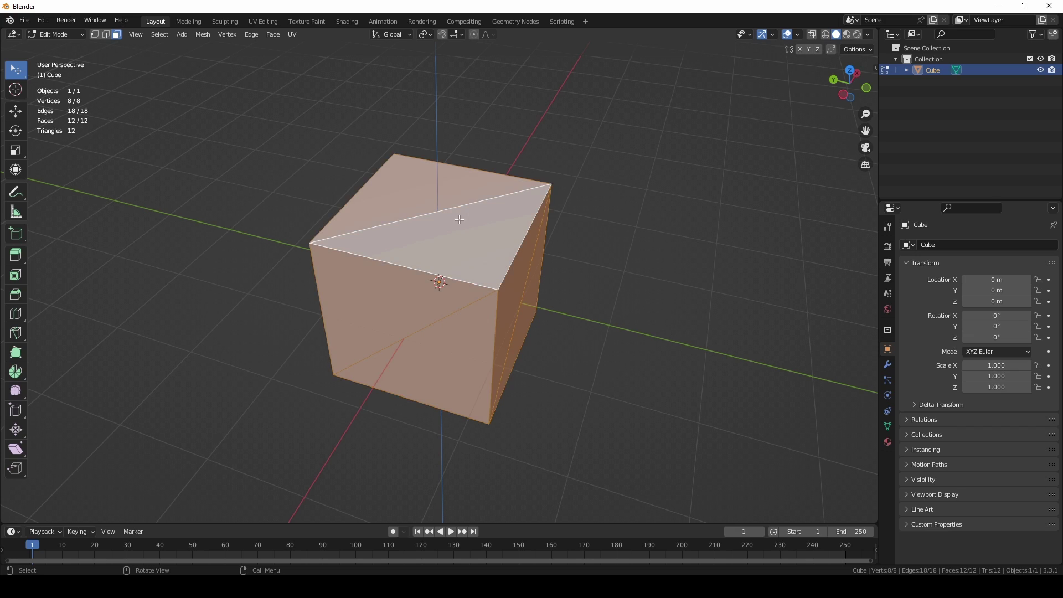
pyautogui.click(267, 36)
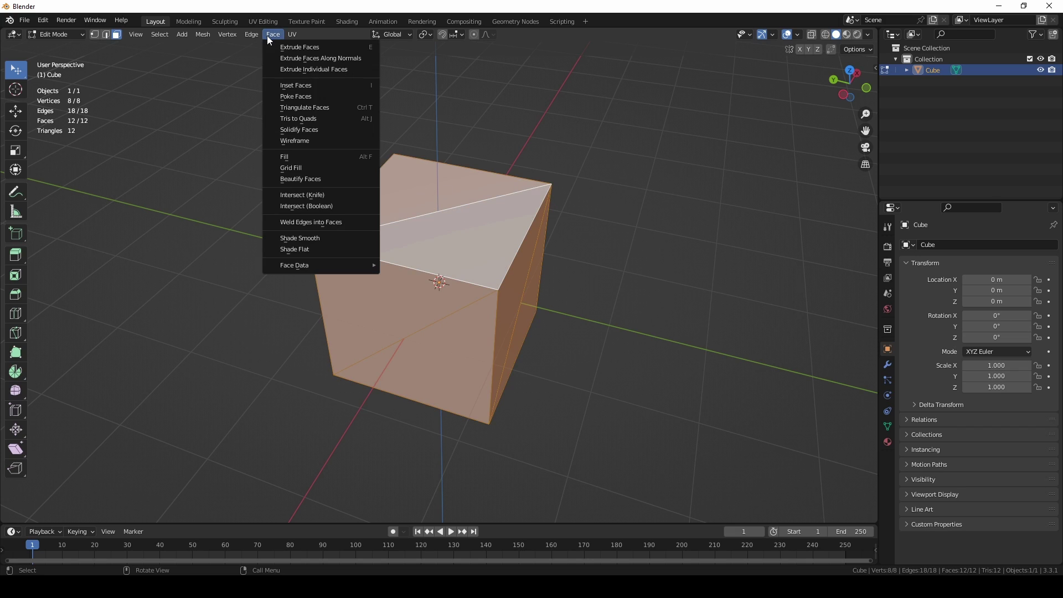
pyautogui.click(371, 119)
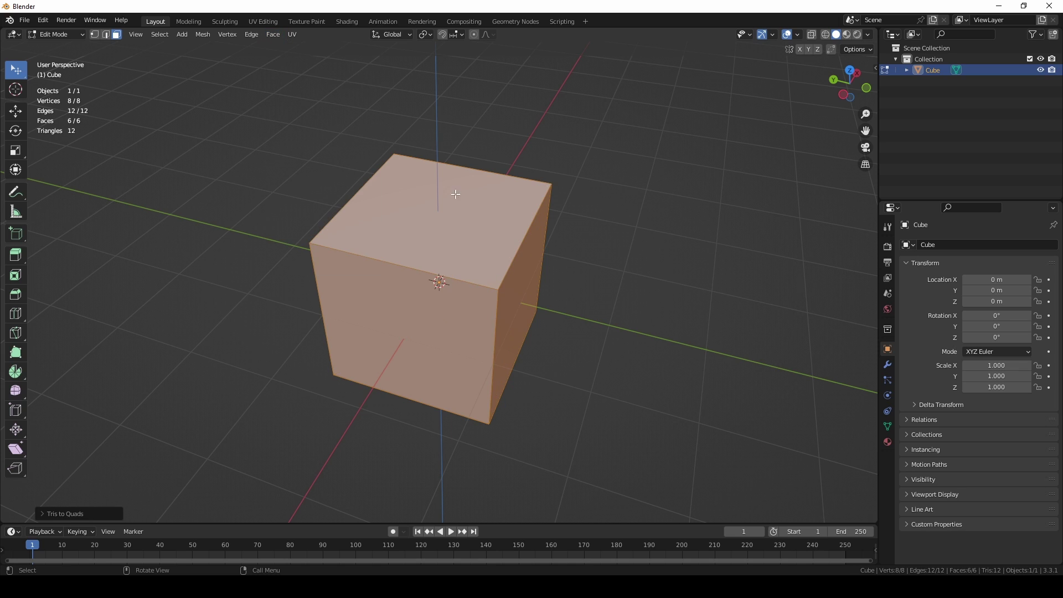
pyautogui.click(517, 324)
pyautogui.moveTo(518, 324); pyautogui.dragTo(453, 295, button='middle')
pyautogui.click(455, 296)
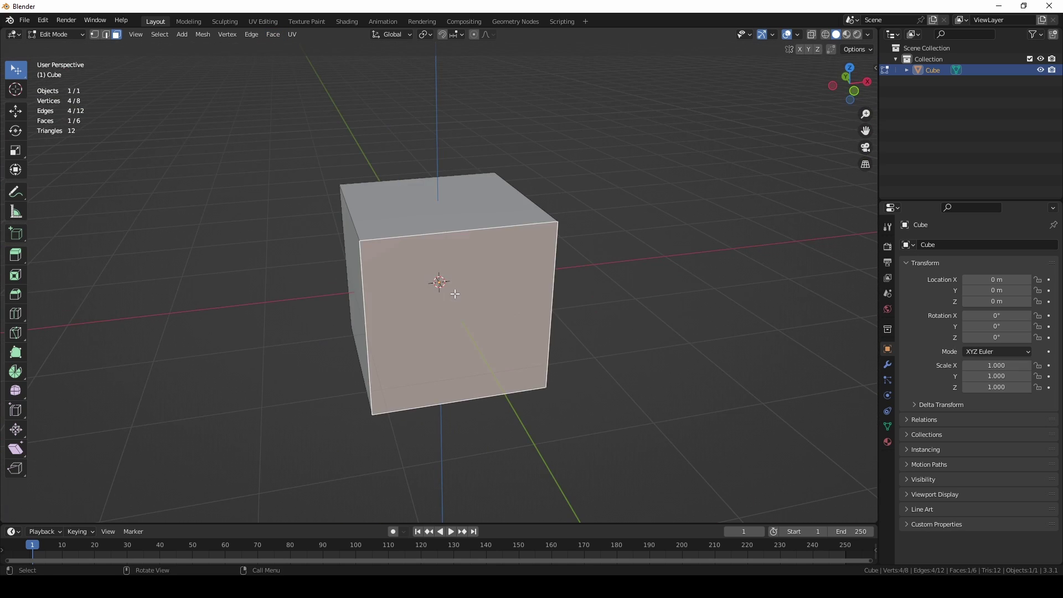
pyautogui.click(416, 218)
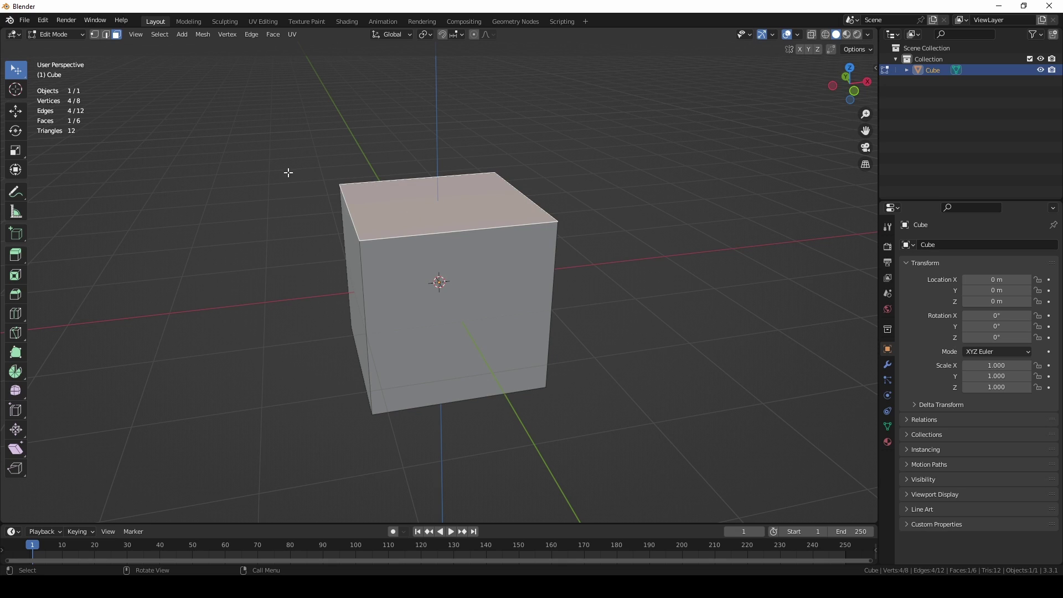
pyautogui.click(94, 38)
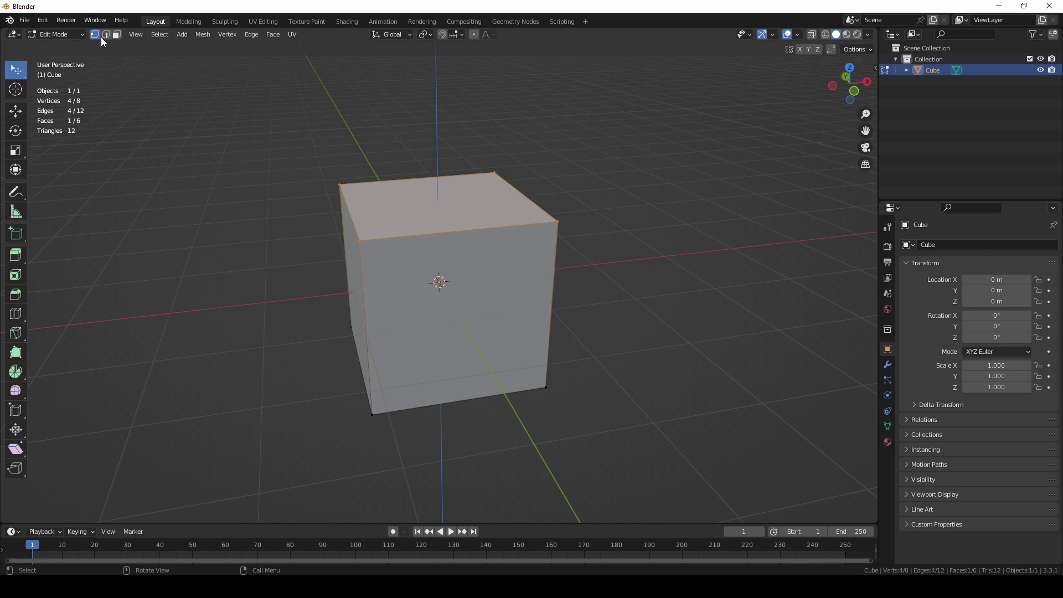
pyautogui.click(115, 36)
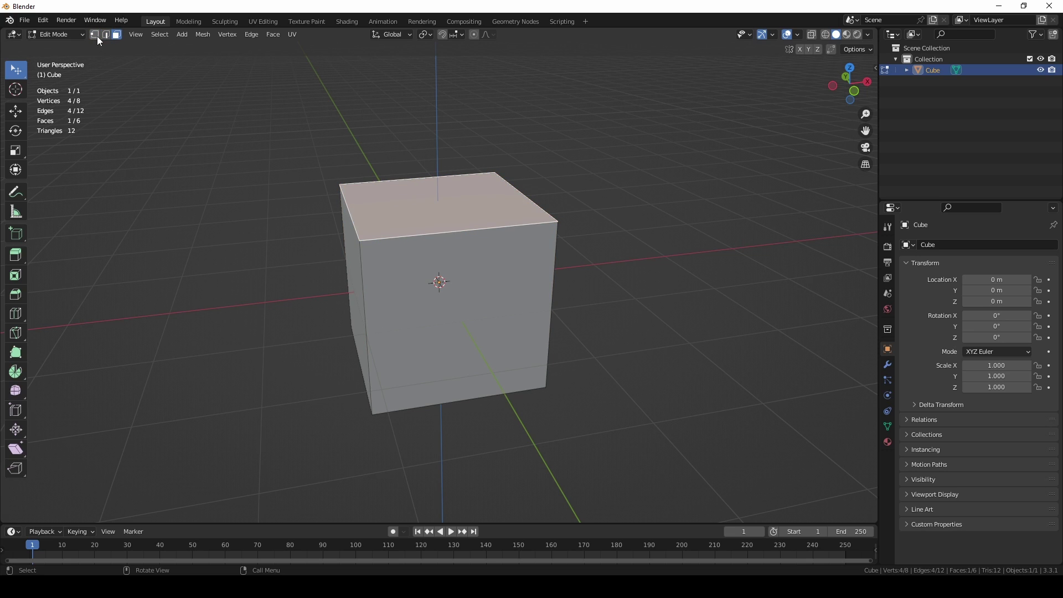
pyautogui.click(106, 35)
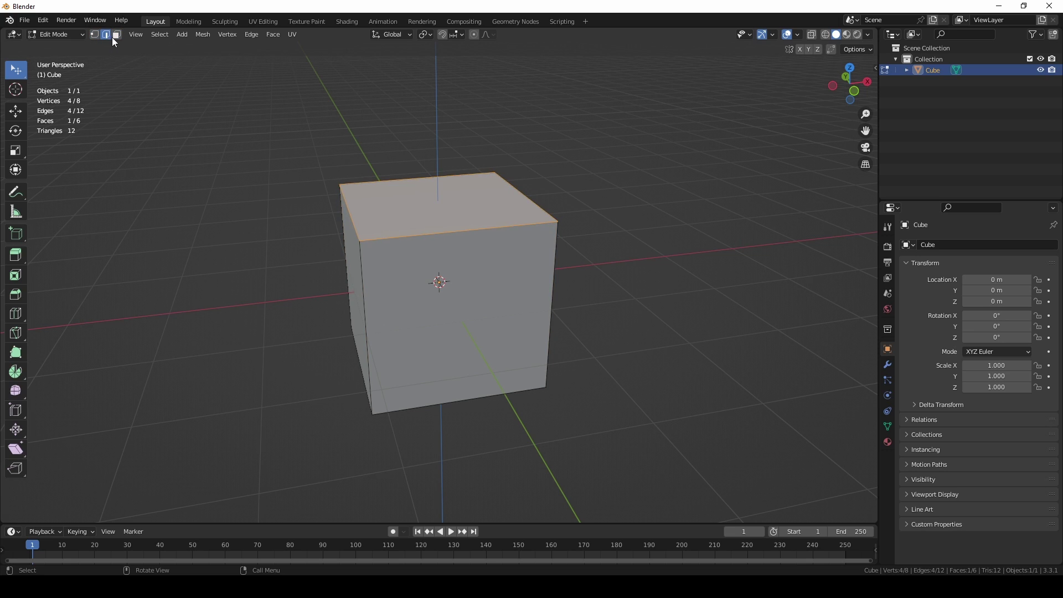
pyautogui.click(115, 36)
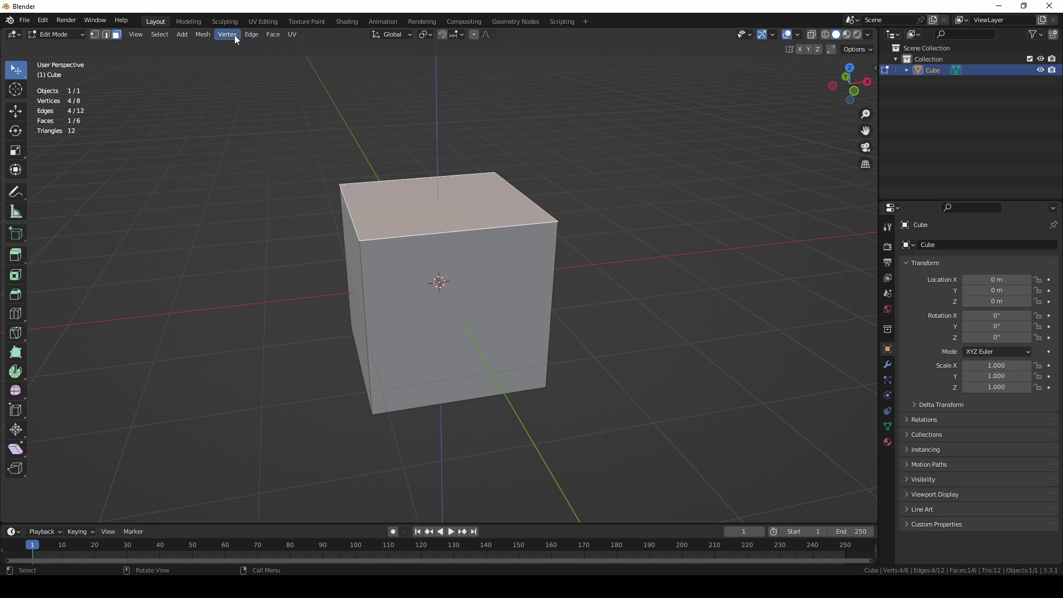
pyautogui.click(94, 35)
pyautogui.click(361, 241)
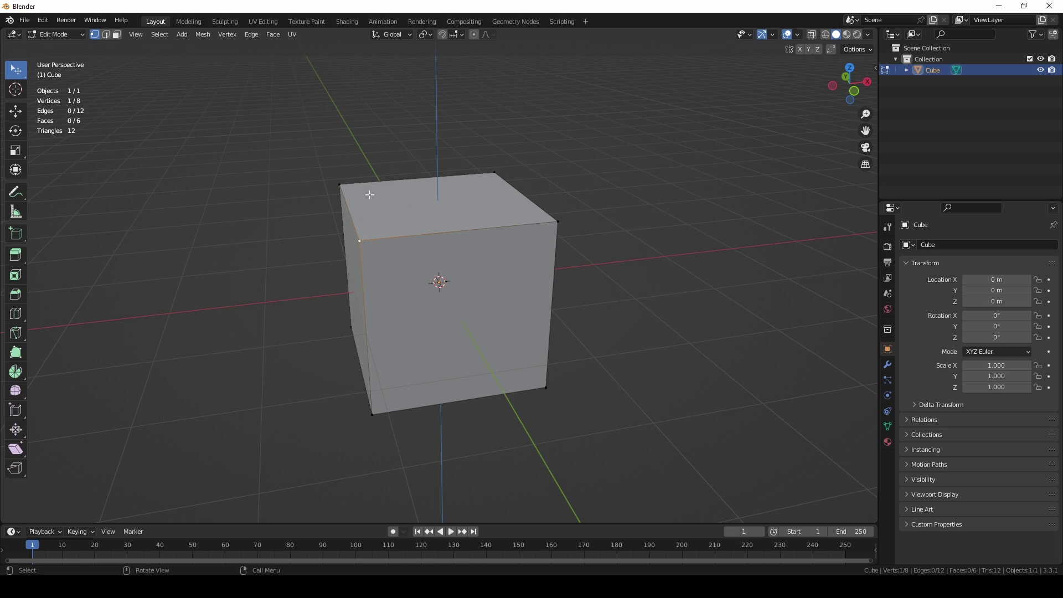
pyautogui.click(106, 35)
pyautogui.click(422, 235)
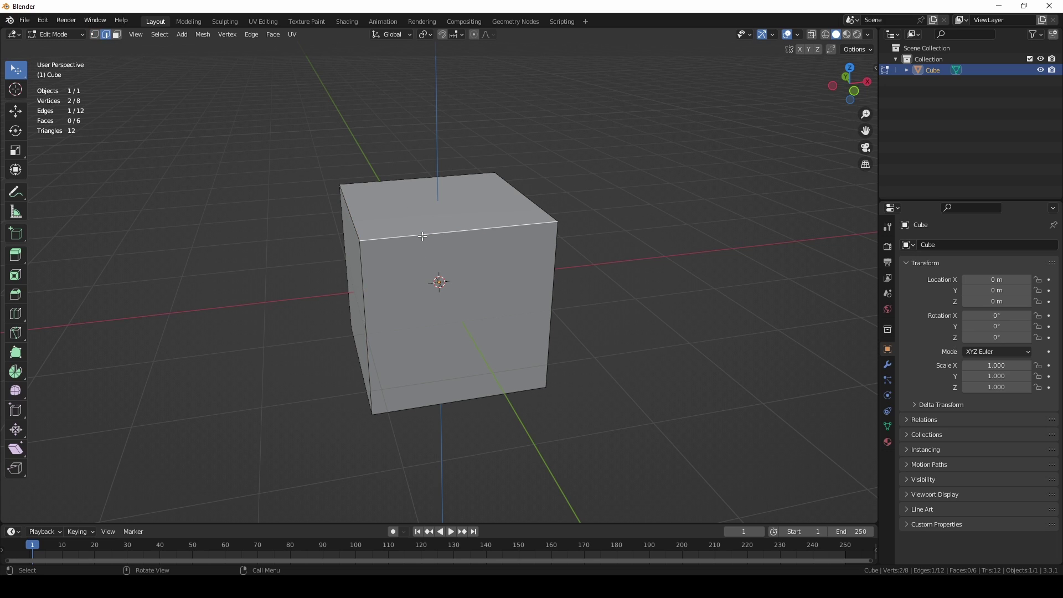
pyautogui.click(368, 276)
pyautogui.click(381, 184)
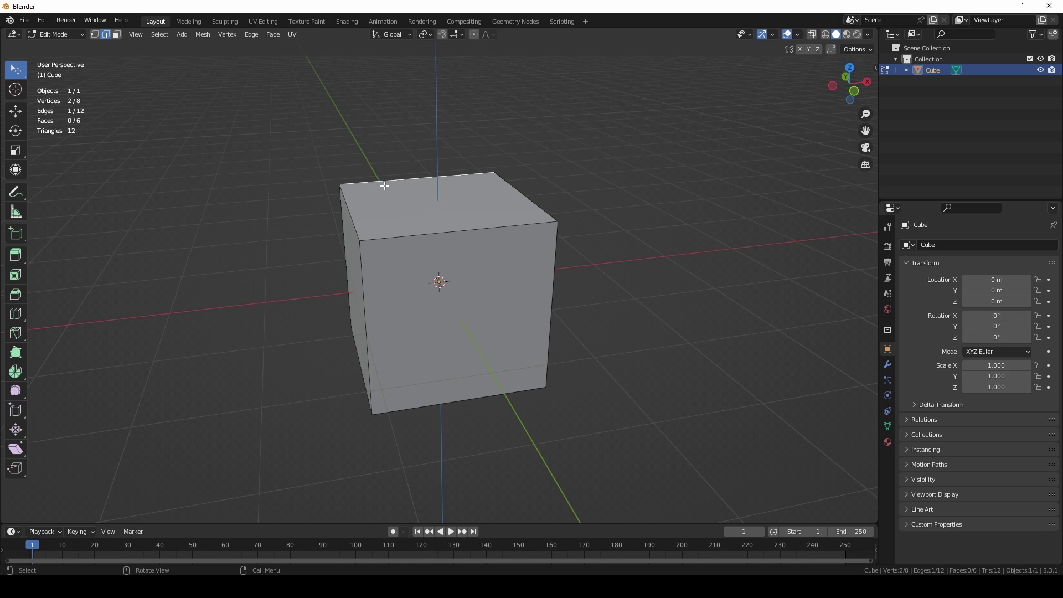
pyautogui.click(116, 34)
pyautogui.click(388, 269)
pyautogui.click(352, 253)
pyautogui.moveTo(551, 242); pyautogui.dragTo(476, 236, button='middle')
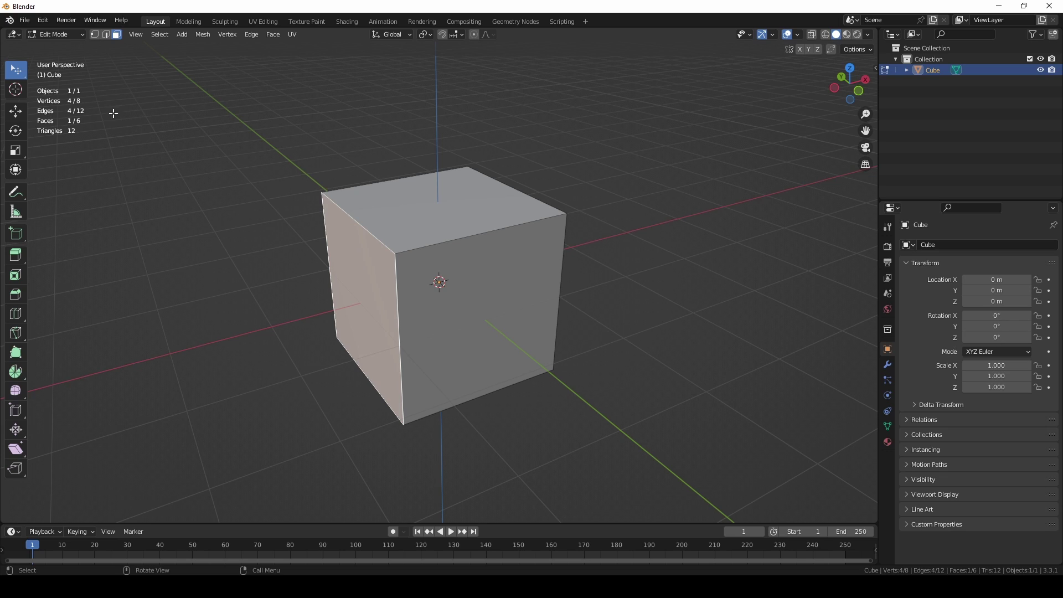
pyautogui.click(62, 38)
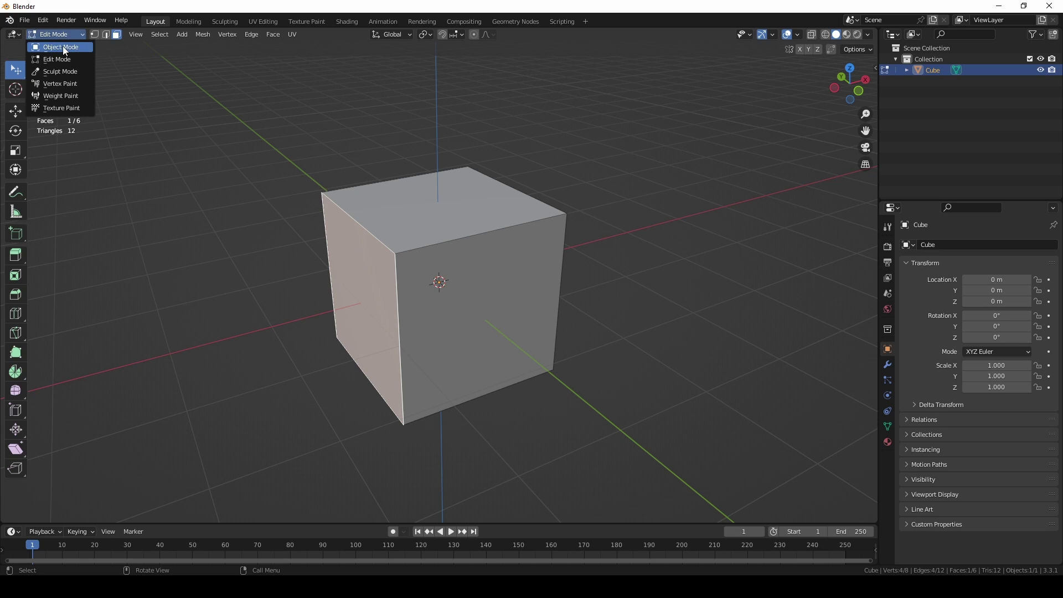
# Switch back to Object Mode, check the Overlays popover, and reselect the cube
pyautogui.click(63, 48)
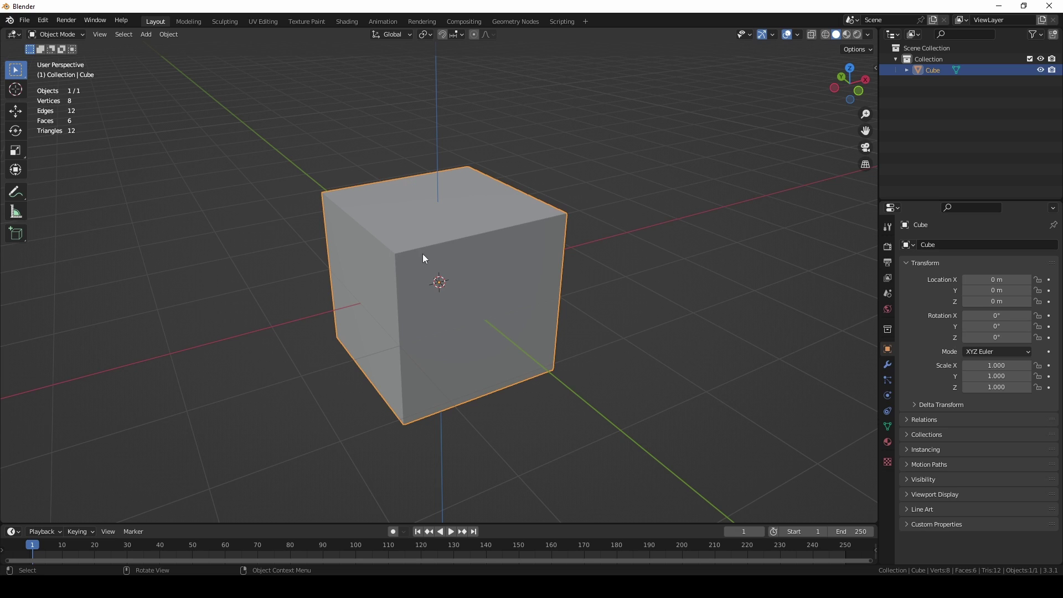
pyautogui.click(798, 35)
pyautogui.click(798, 35)
pyautogui.click(616, 183)
pyautogui.moveTo(561, 236); pyautogui.dragTo(473, 206, button='middle')
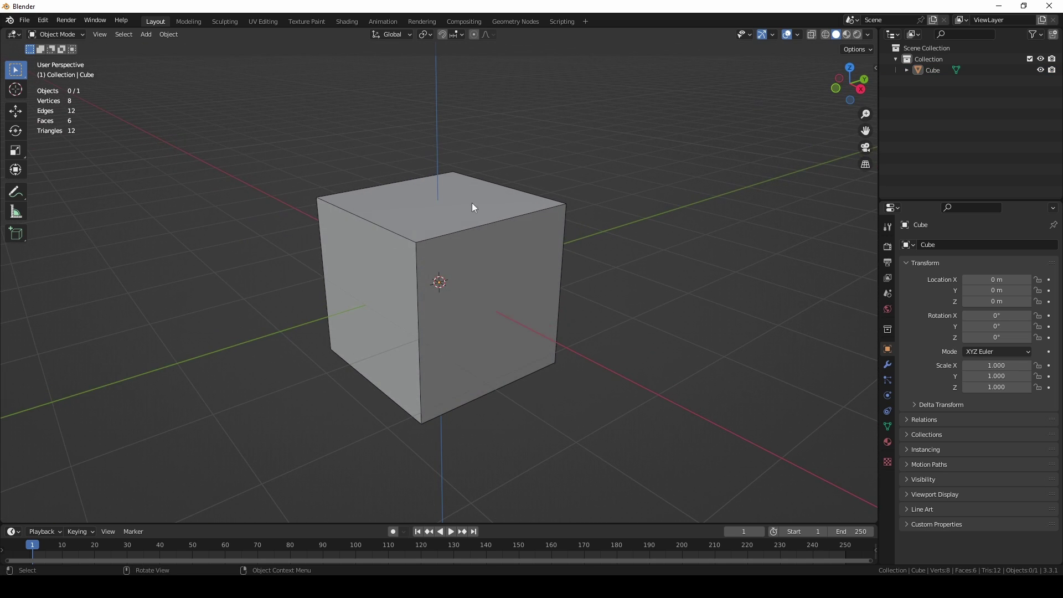
pyautogui.moveTo(428, 235); pyautogui.dragTo(451, 222, button='middle')
pyautogui.click(451, 222)
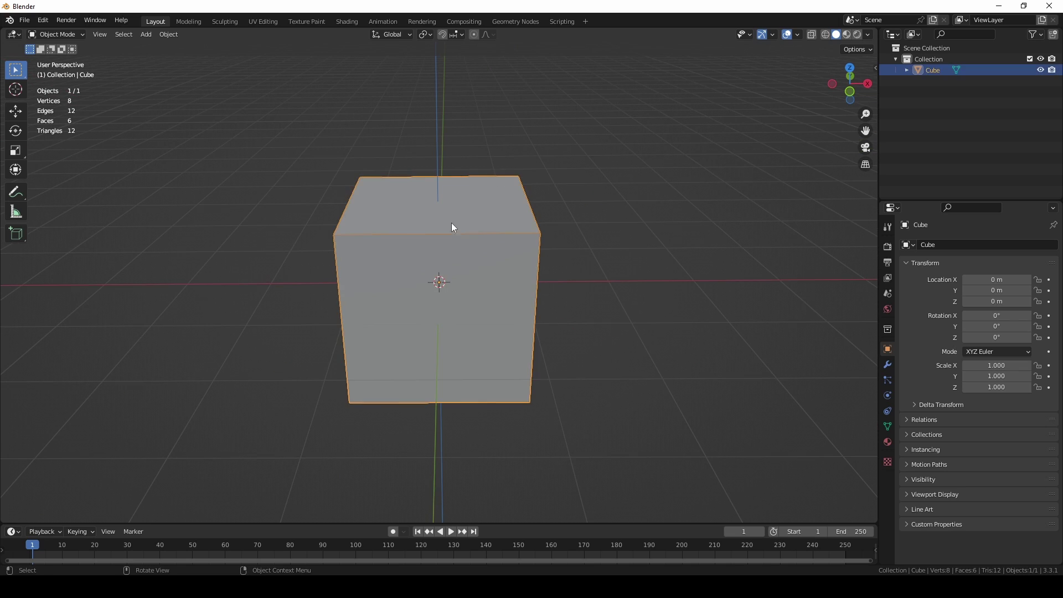
# Add a Subdivision Surface modifier to the cube, with viewport level 1 and render level 2
pyautogui.click(887, 365)
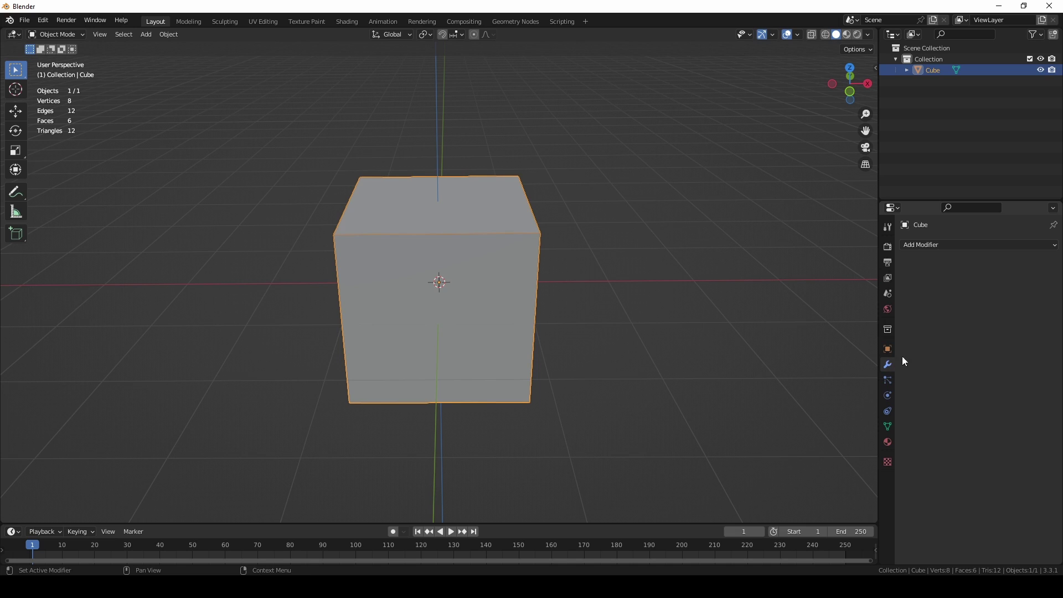
pyautogui.click(947, 246)
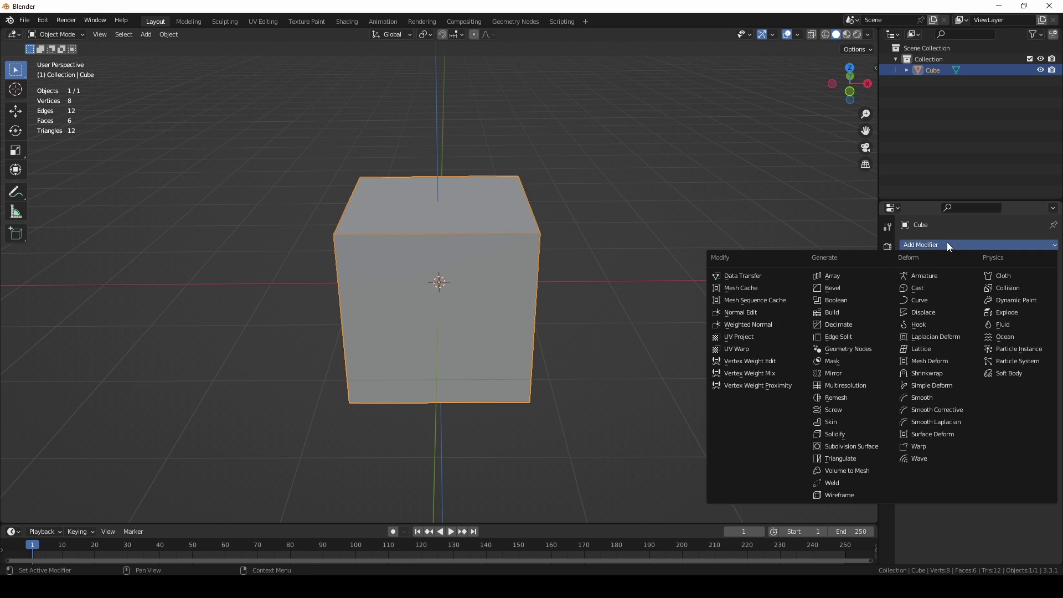
pyautogui.click(861, 447)
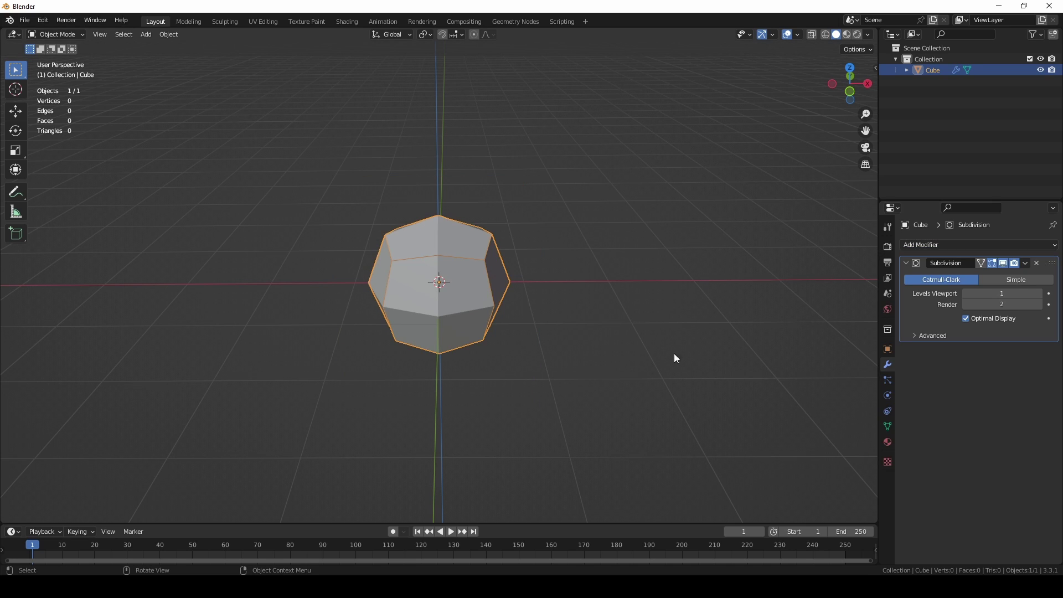
pyautogui.click(543, 293)
pyautogui.moveTo(543, 294); pyautogui.dragTo(441, 288, button='middle')
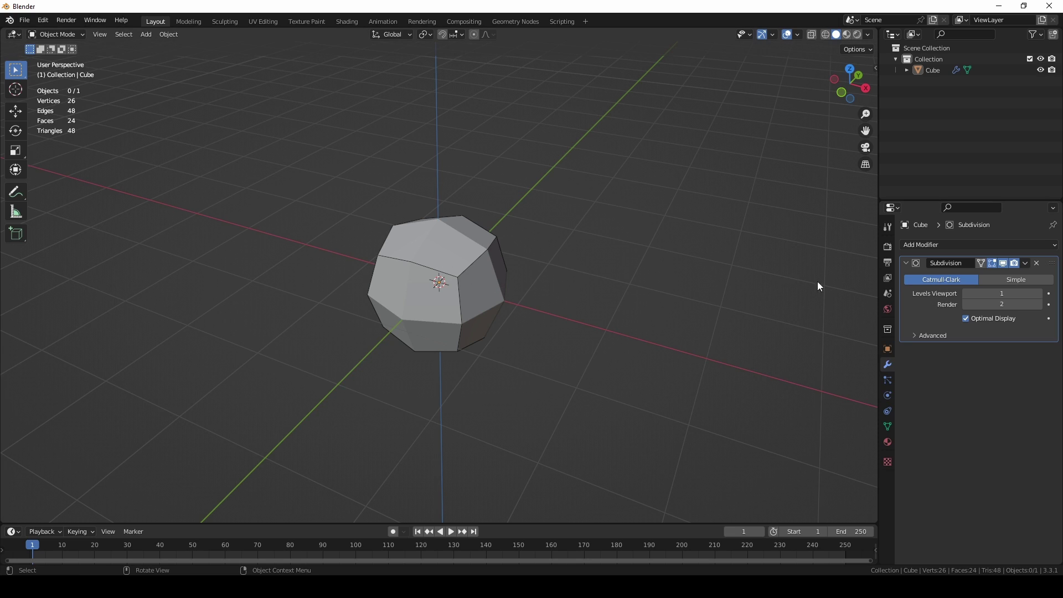
# Step the Subdivision Levels Viewport up through 2, 3, 4 to 5
pyautogui.click(1040, 294)
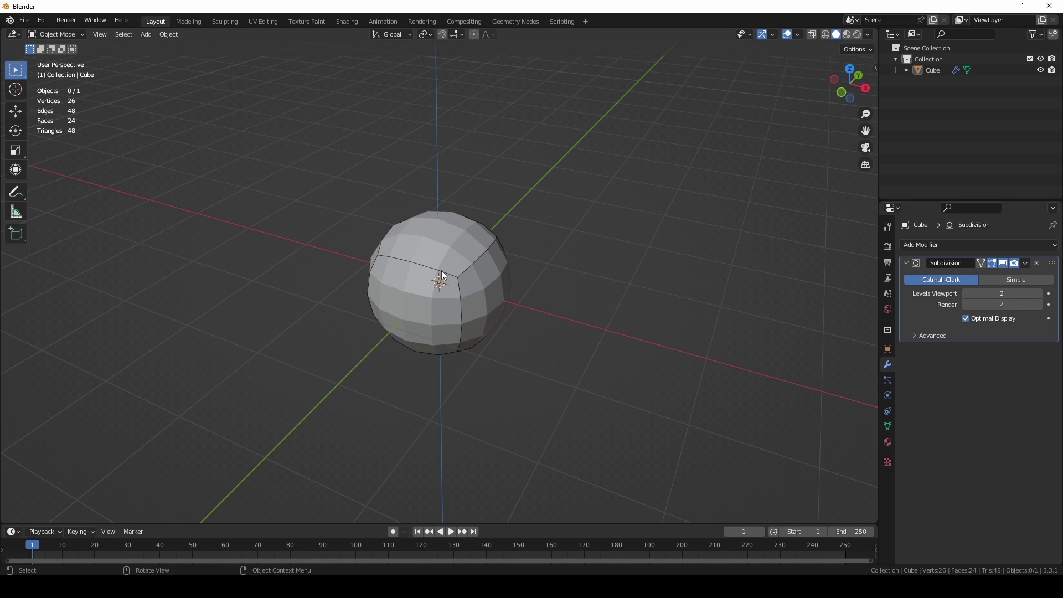
pyautogui.click(1039, 294)
pyautogui.click(1040, 294)
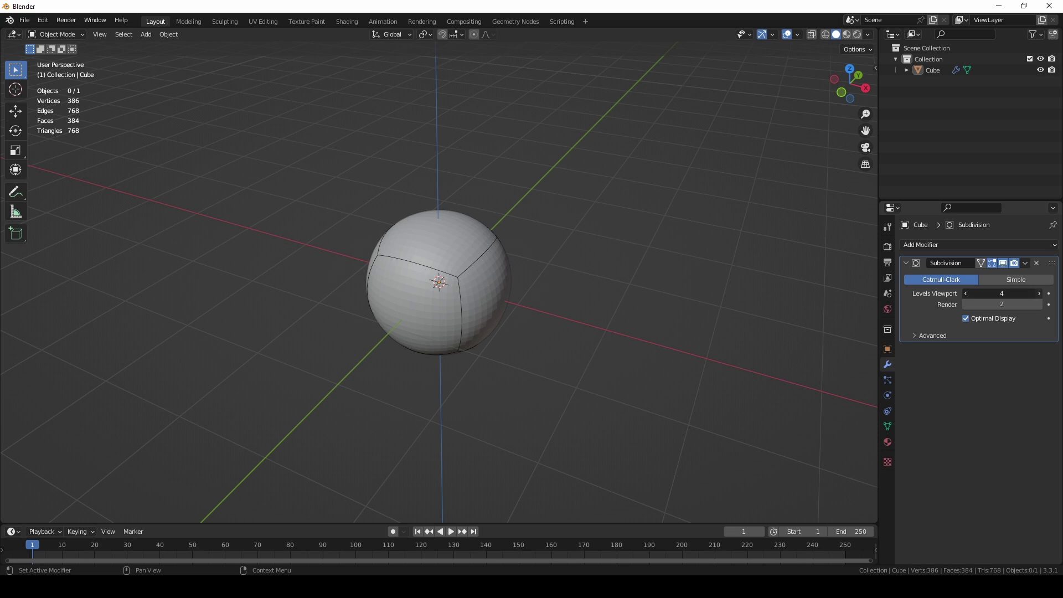
pyautogui.click(1040, 295)
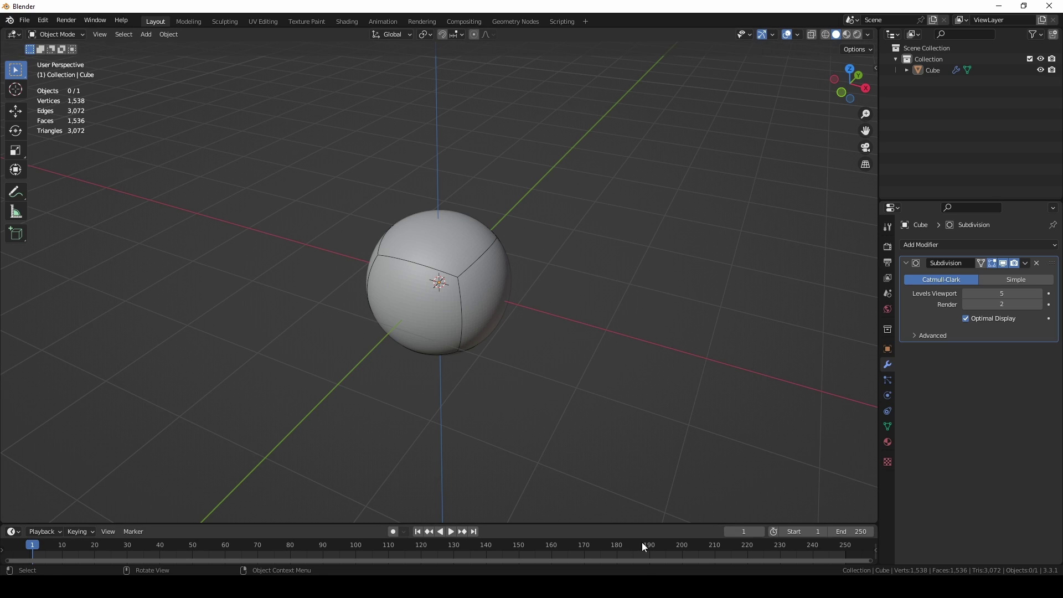
# Launch Task Manager from the taskbar, show the Performance Memory graph, then widen and lower the window
pyautogui.rightClick(624, 587)
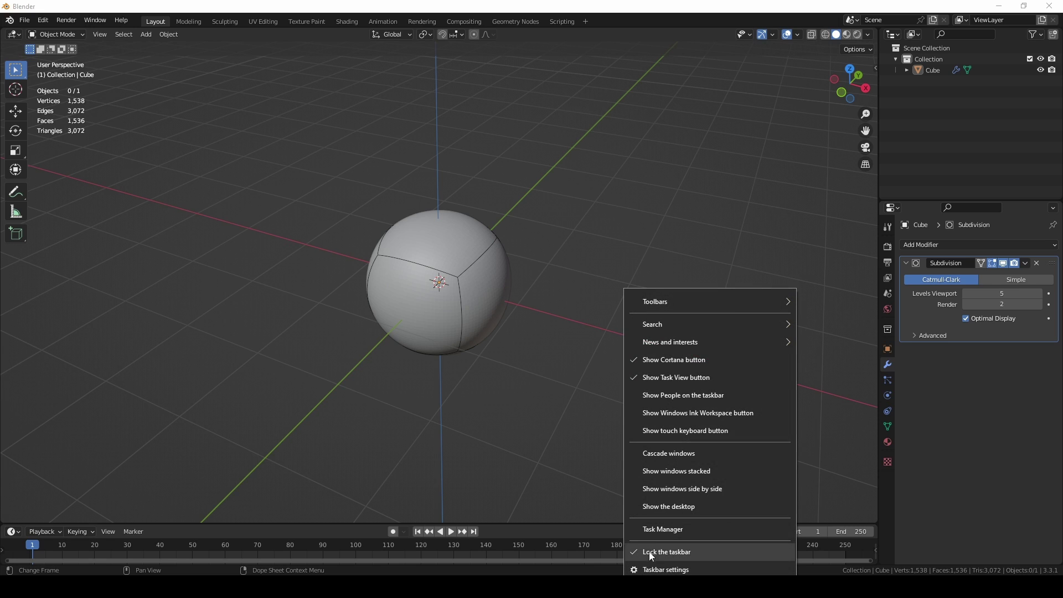
pyautogui.click(656, 532)
pyautogui.click(87, 166)
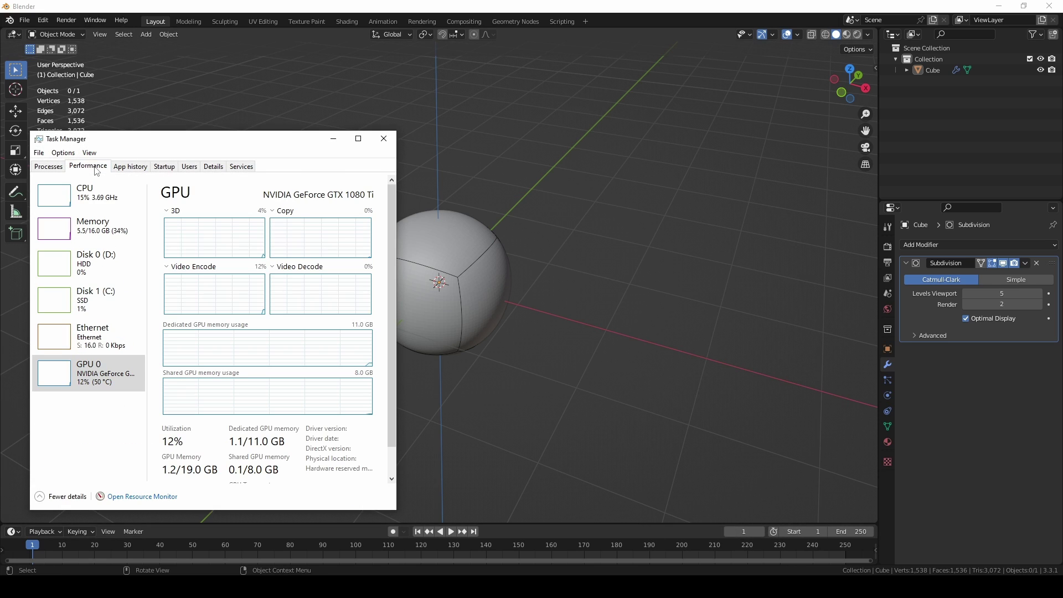
pyautogui.click(75, 155)
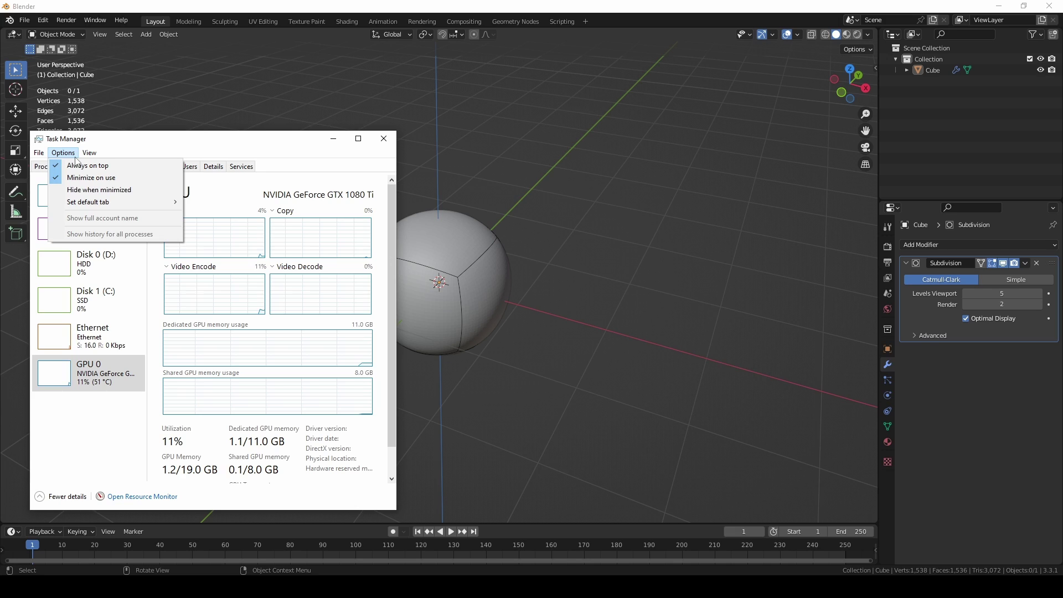
pyautogui.click(76, 156)
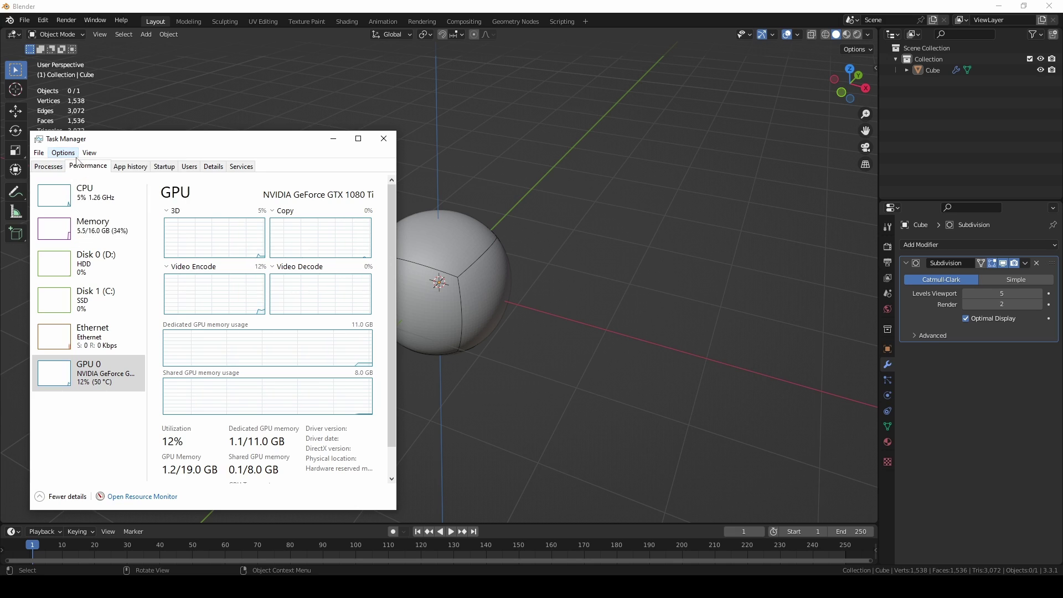
pyautogui.click(106, 231)
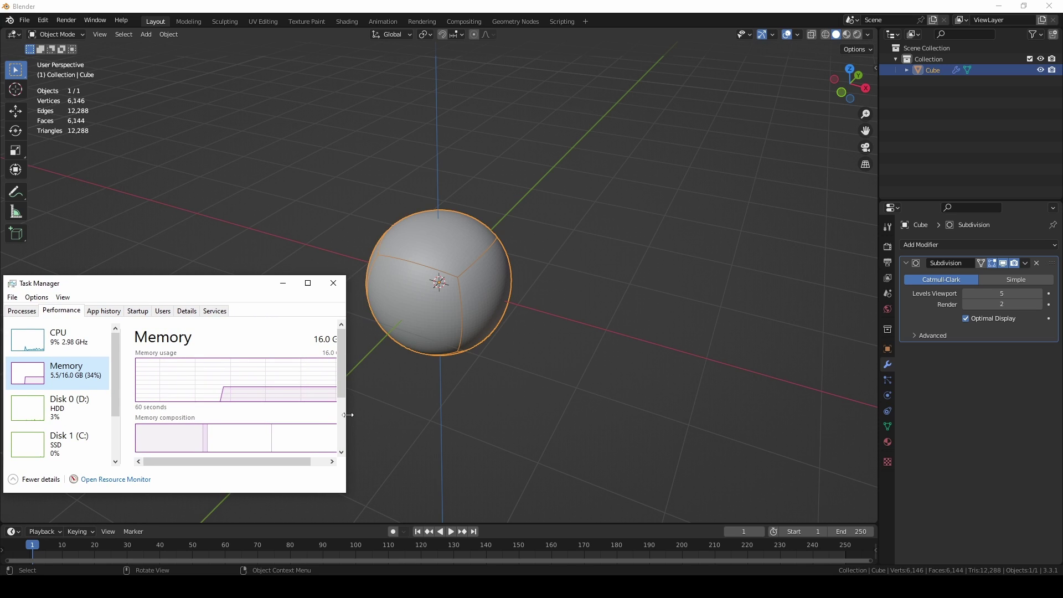
pyautogui.moveTo(348, 415)
pyautogui.mouseDown()
pyautogui.moveTo(396, 410)
pyautogui.moveTo(366, 412)
pyautogui.mouseUp()
pyautogui.moveTo(277, 292); pyautogui.dragTo(280, 322)
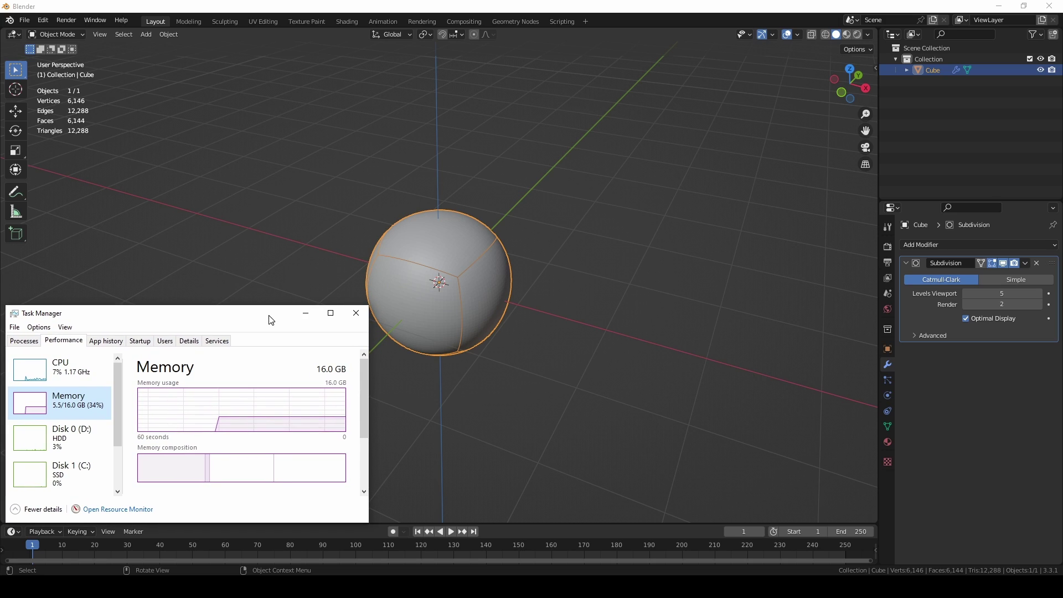
# Raise Levels Viewport to 6, then enter 10 and finally 11, reaching 6,291,458 vertices
pyautogui.click(1041, 295)
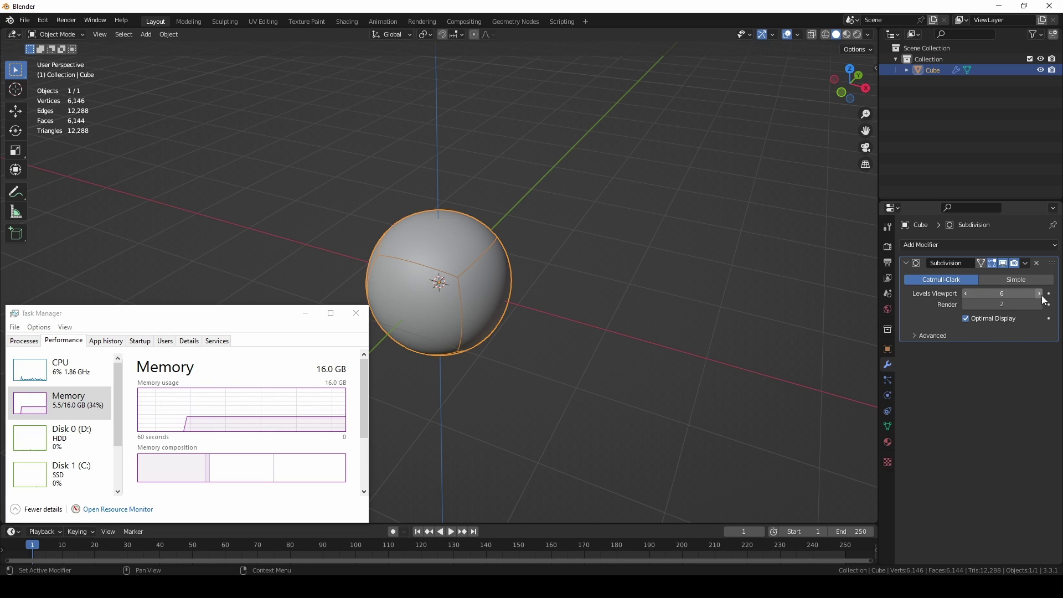
pyautogui.click(998, 296)
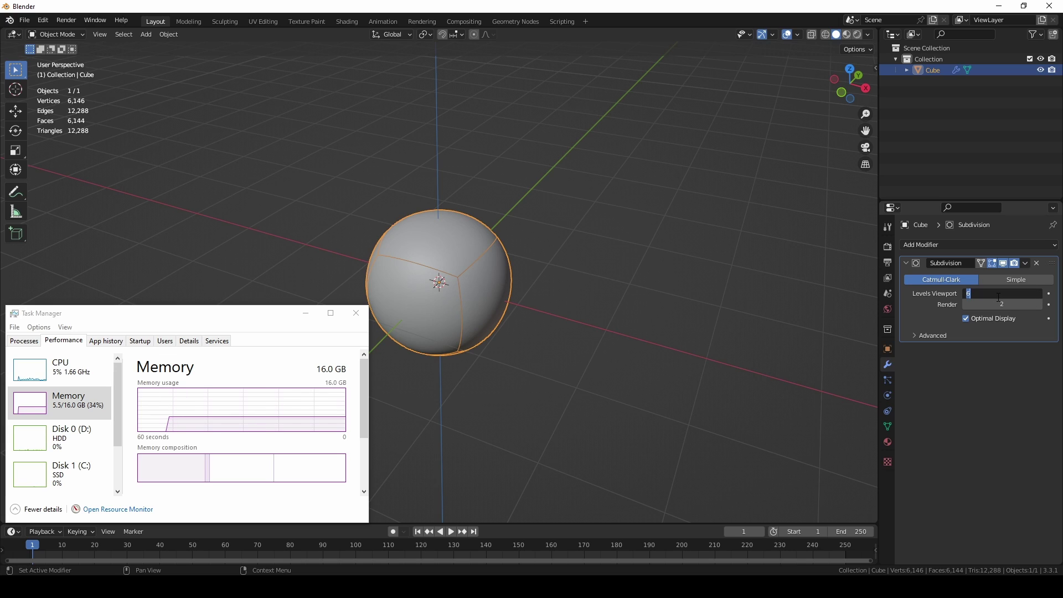
pyautogui.write('10')
pyautogui.press('Return')
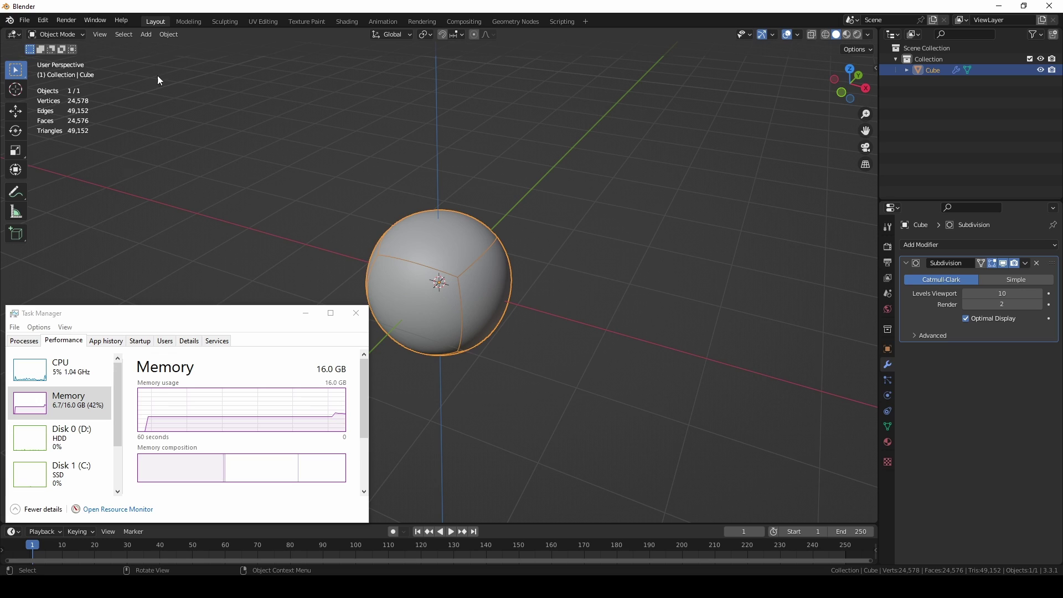
pyautogui.click(90, 111)
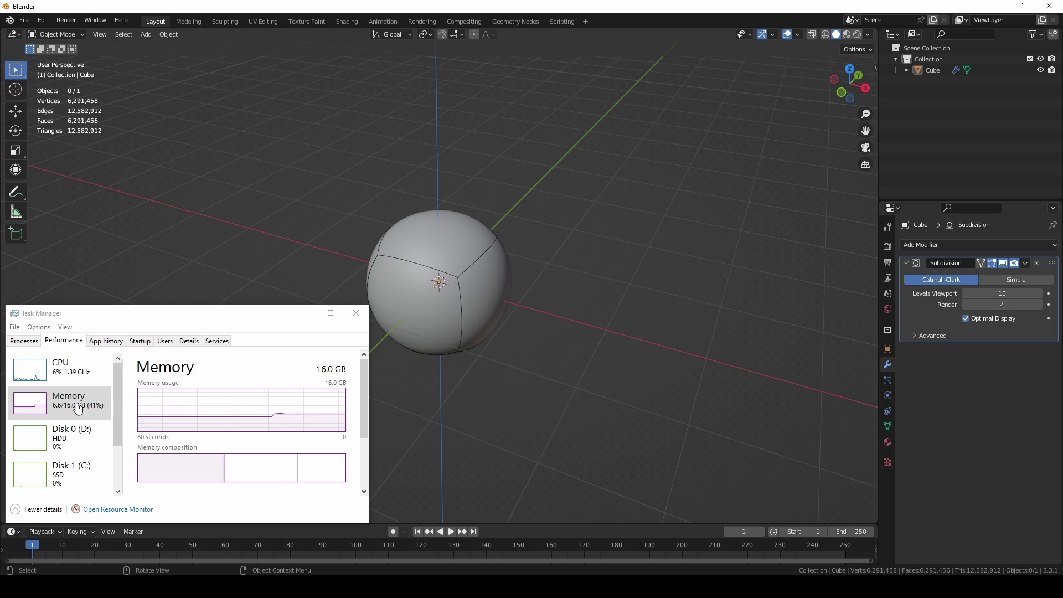
pyautogui.click(1024, 293)
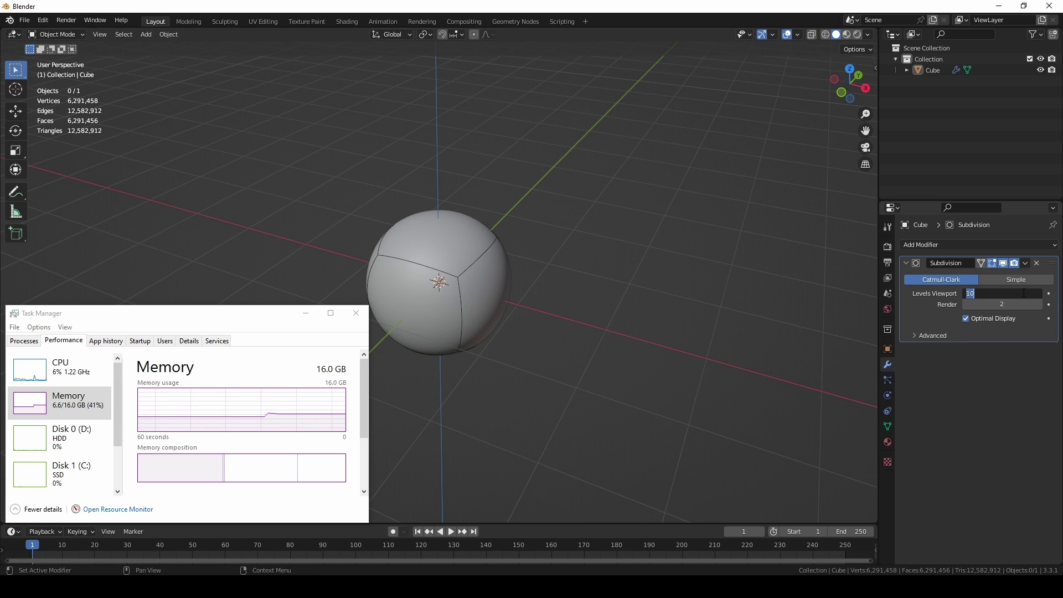
pyautogui.write('11')
pyautogui.press('Return')
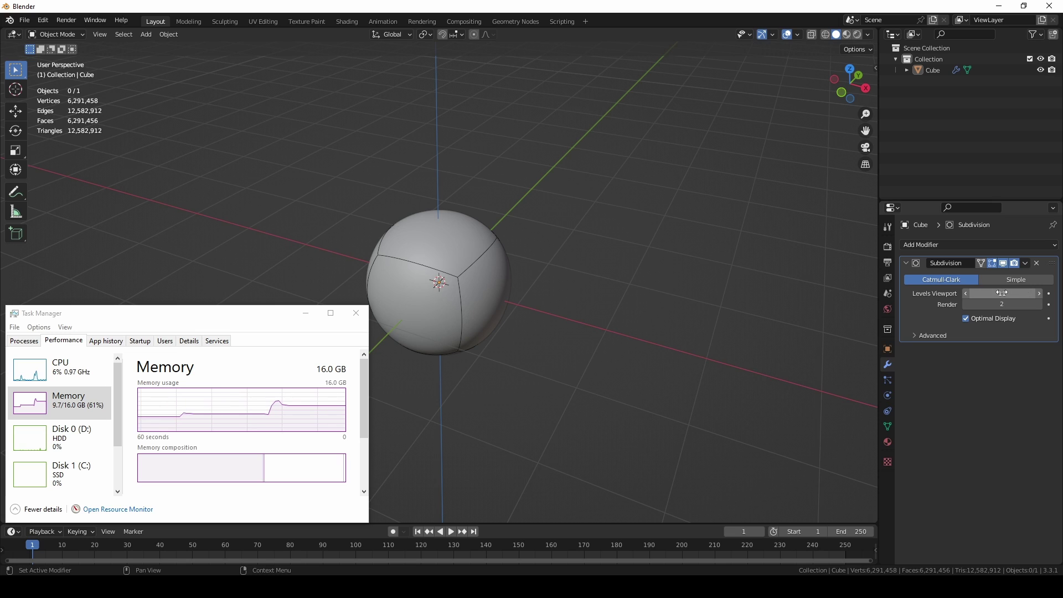
# Orbit around the level-11 sphere to look it over from several sides
pyautogui.moveTo(477, 256); pyautogui.dragTo(453, 187, button='middle')
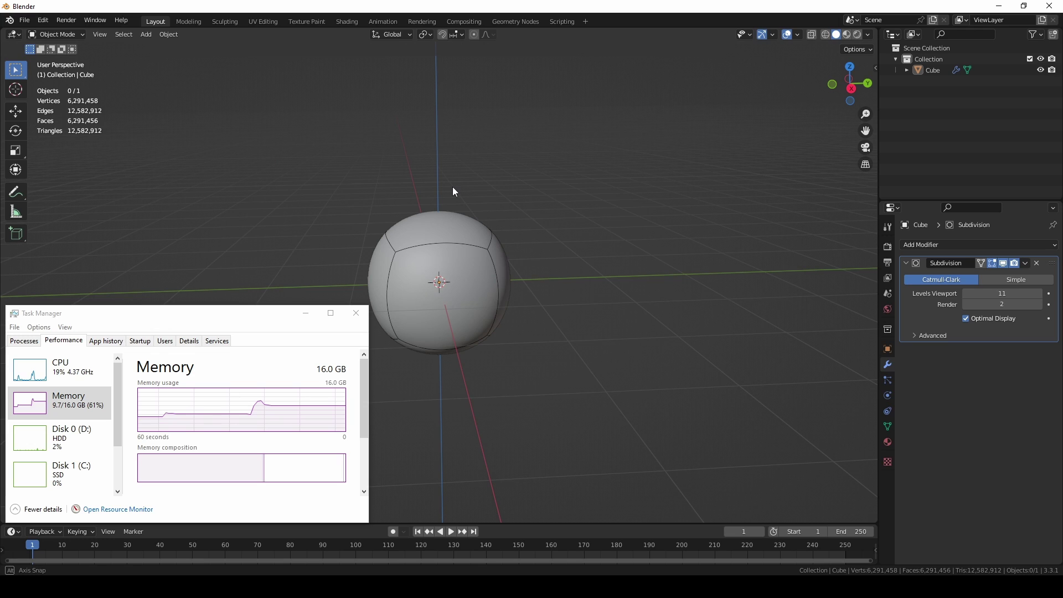
pyautogui.moveTo(453, 187); pyautogui.dragTo(416, 196, button='middle')
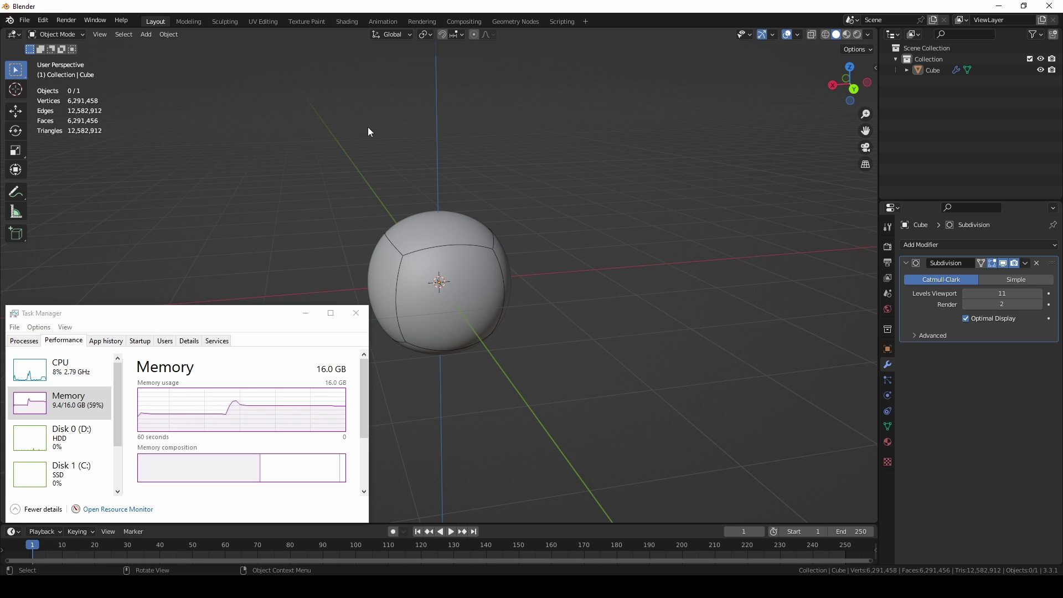
pyautogui.moveTo(554, 212); pyautogui.dragTo(742, 239, button='middle')
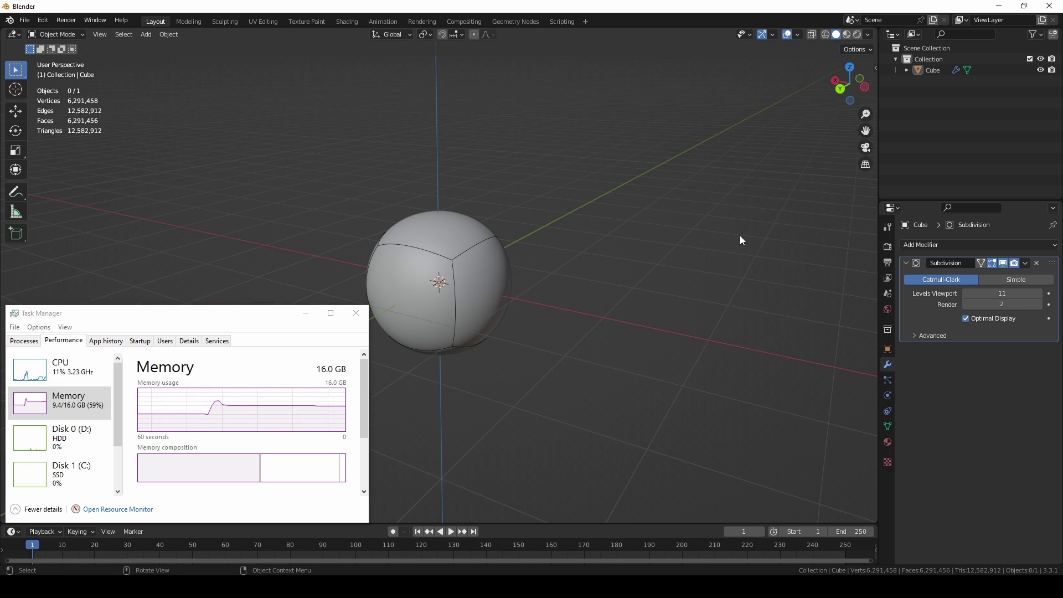
# Delete the Subdivision modifier to restore the 8-vertex cube, close Task Manager, and orbit to its front corner
pyautogui.click(1037, 263)
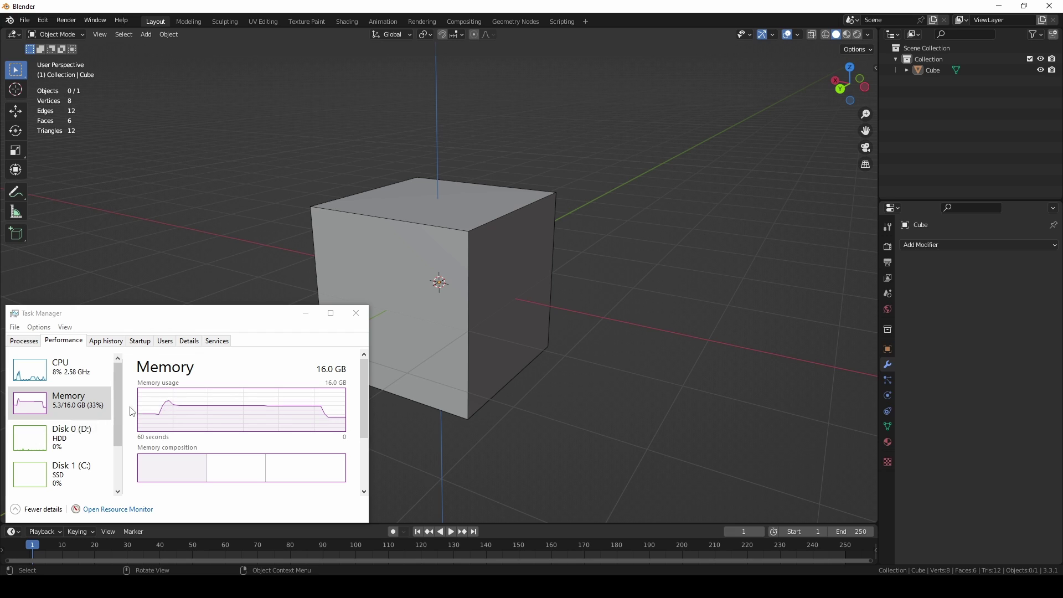
pyautogui.click(356, 313)
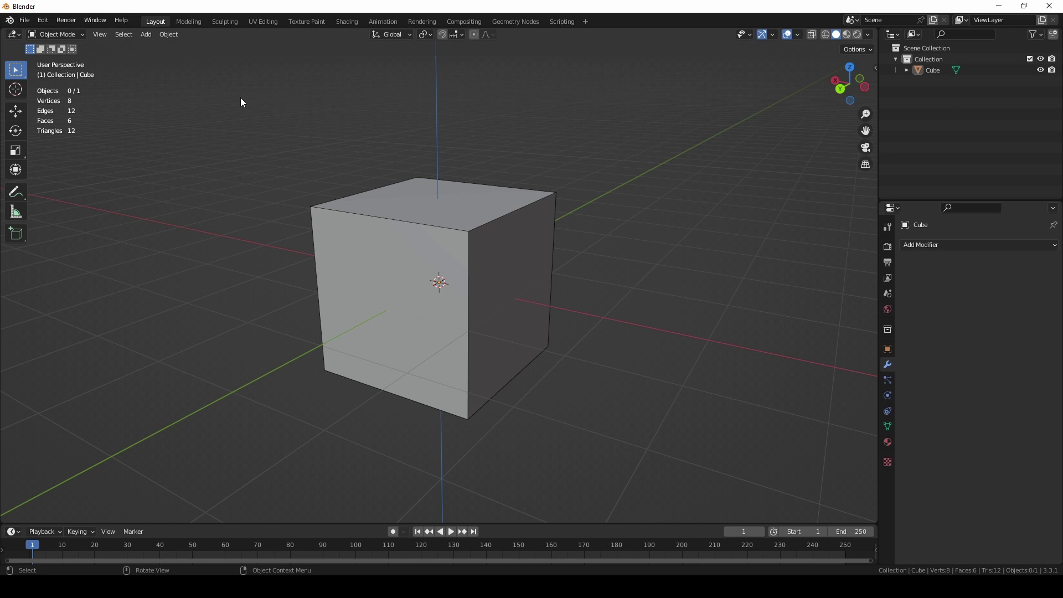
pyautogui.moveTo(401, 135); pyautogui.dragTo(466, 169, button='middle')
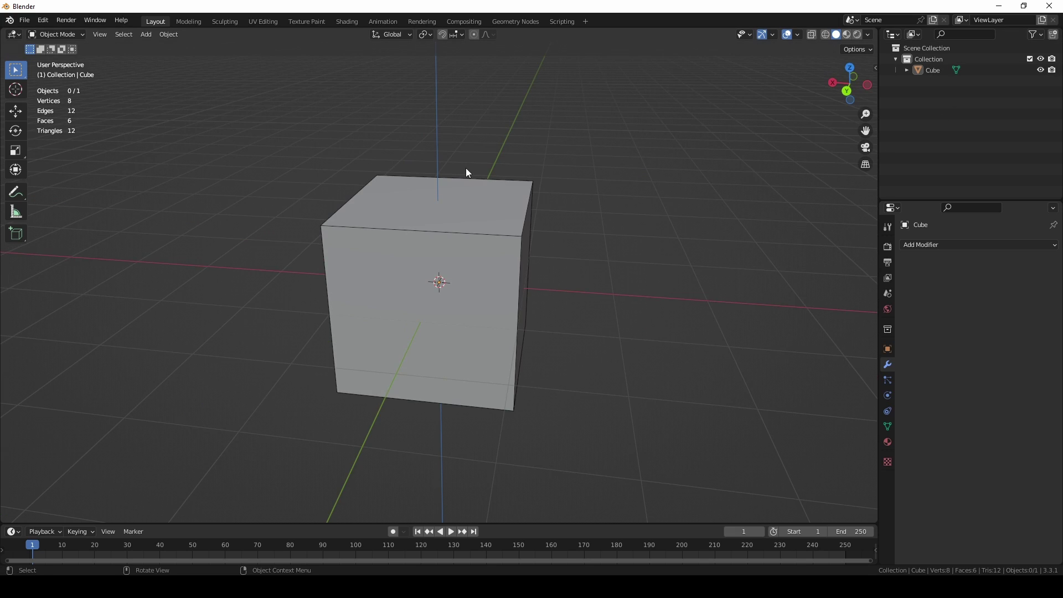
pyautogui.moveTo(450, 216); pyautogui.dragTo(492, 219, button='middle')
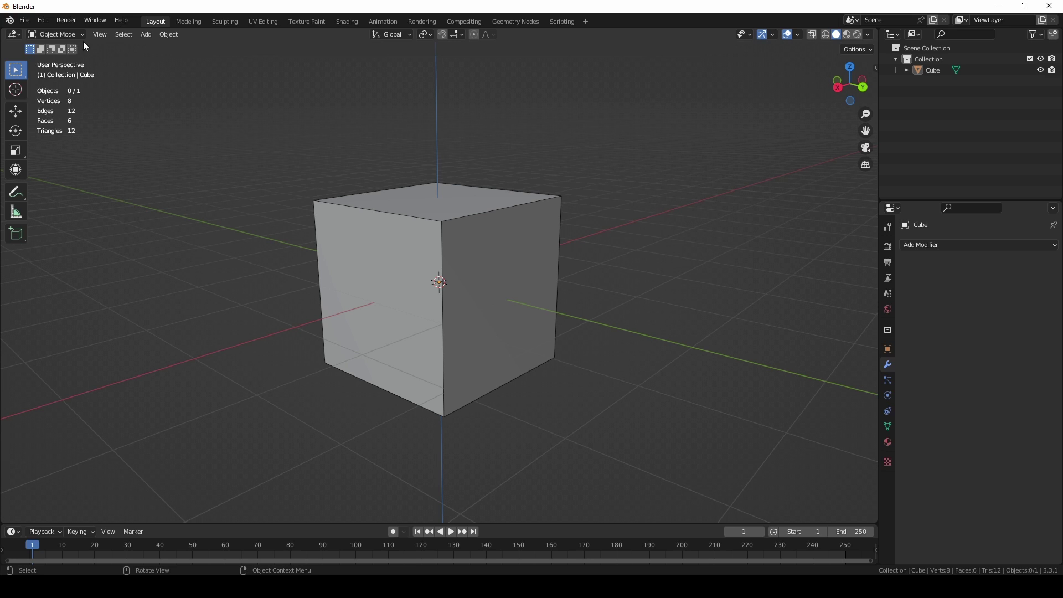
# Select the cube, switch it into Edit Mode, and leave none of its faces selected
pyautogui.click(64, 34)
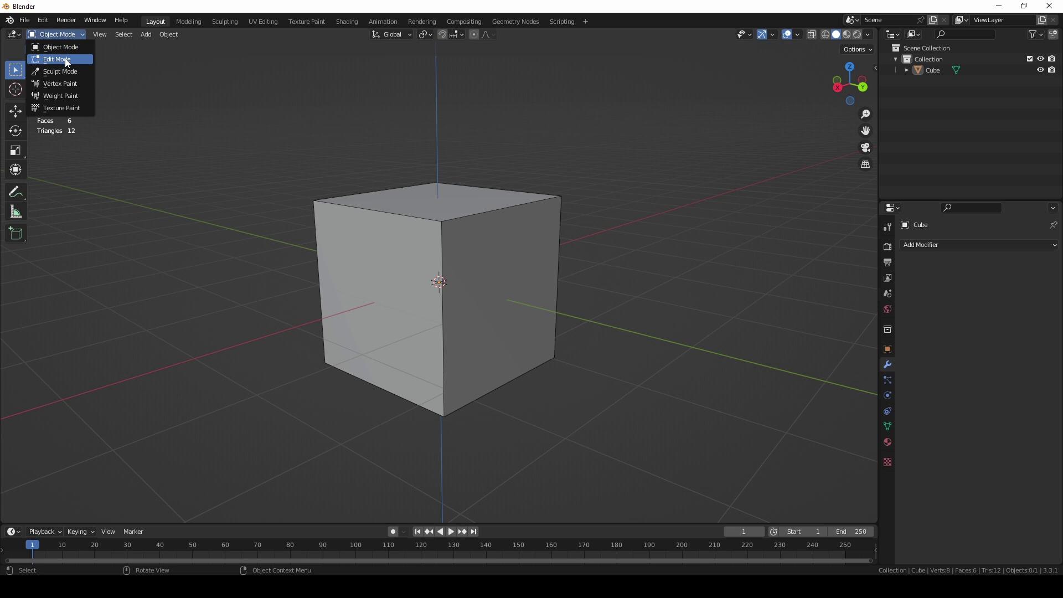
pyautogui.click(64, 34)
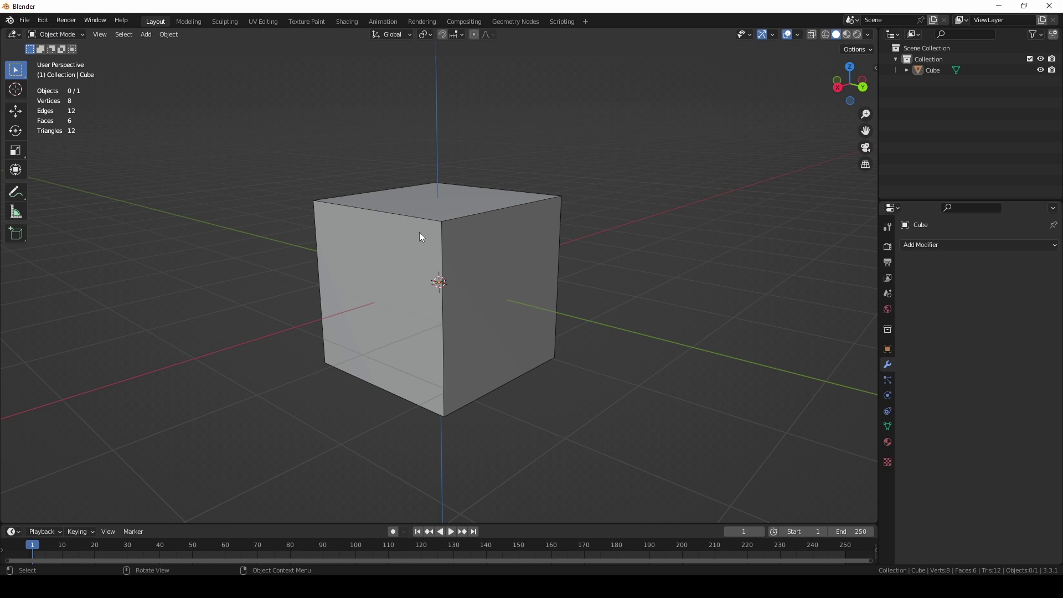
pyautogui.click(388, 222)
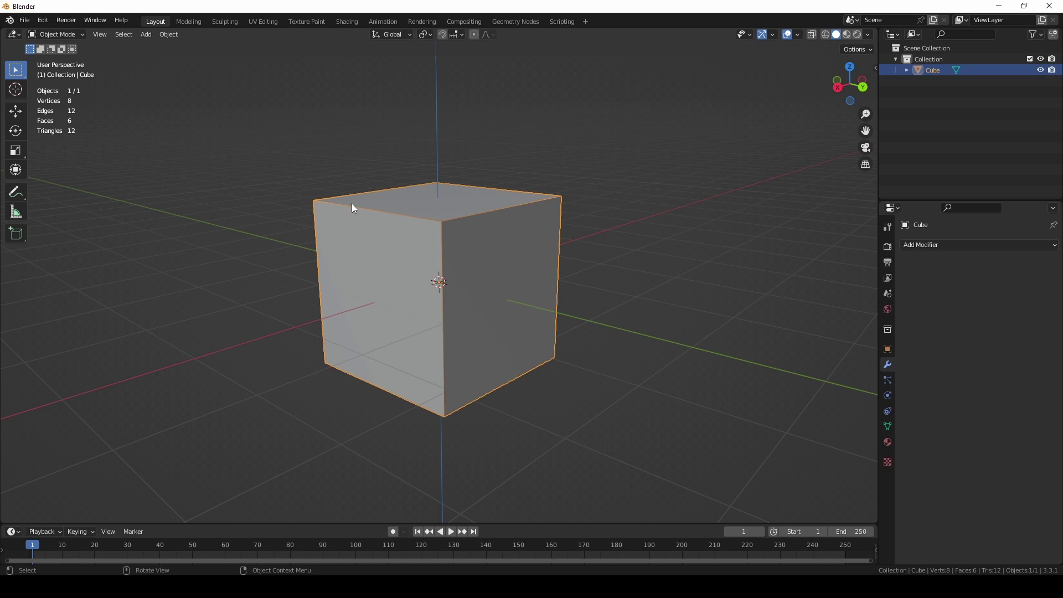
pyautogui.click(60, 34)
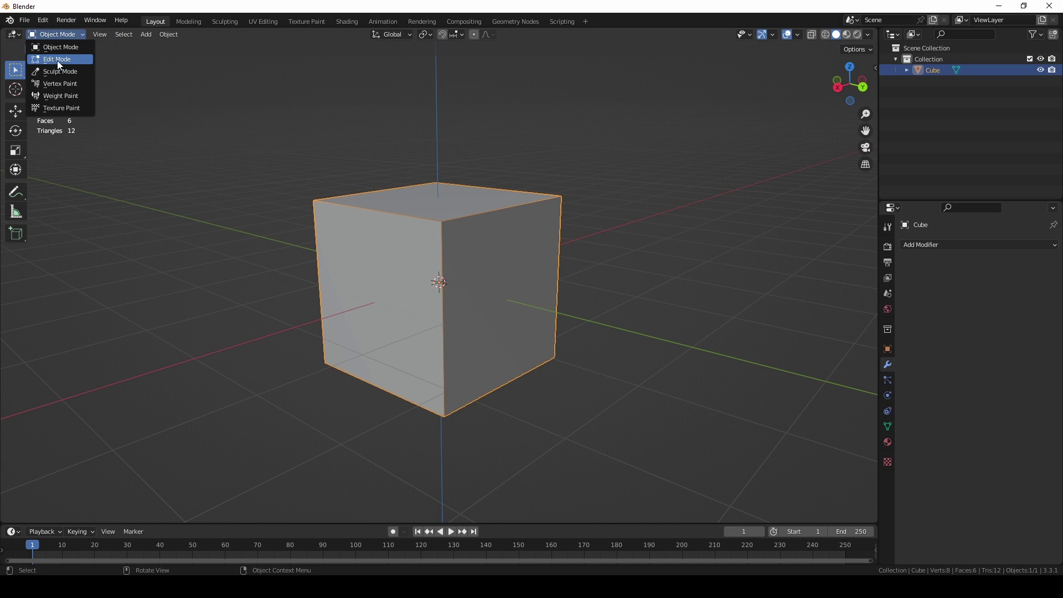
pyautogui.click(57, 59)
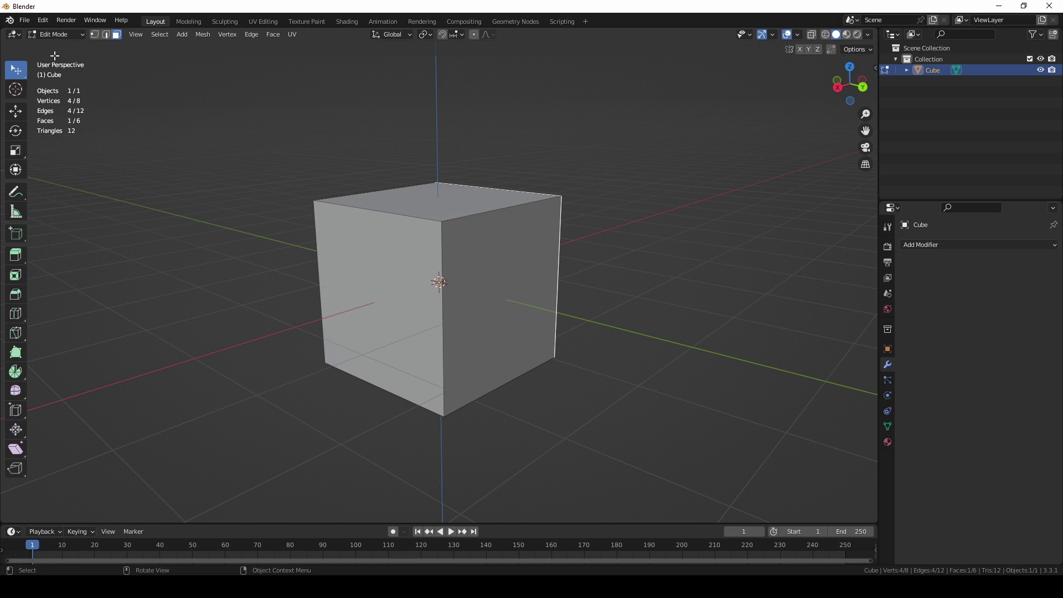
pyautogui.click(457, 220)
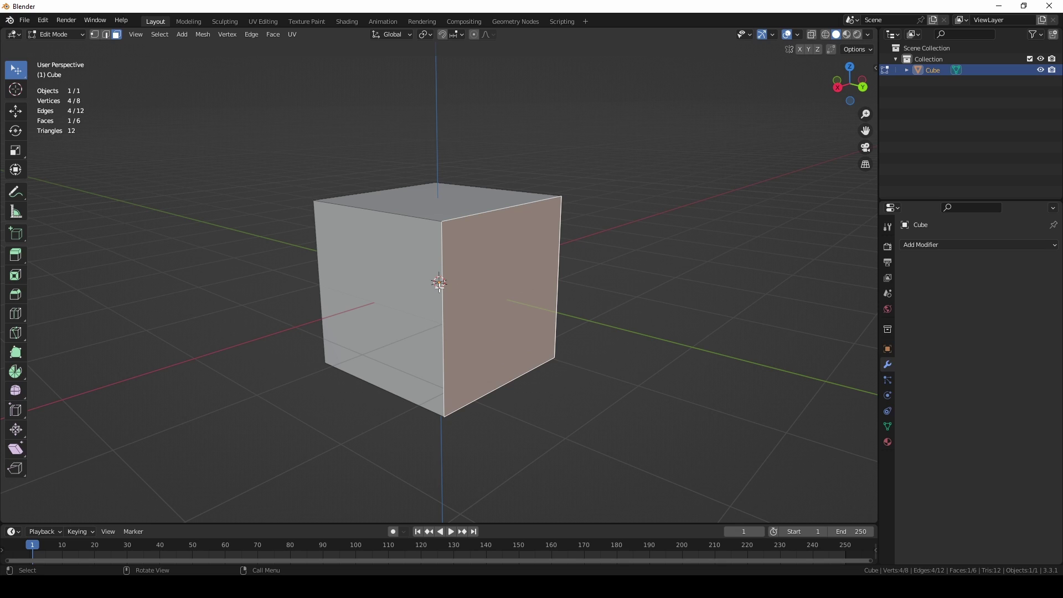
pyautogui.click(535, 443)
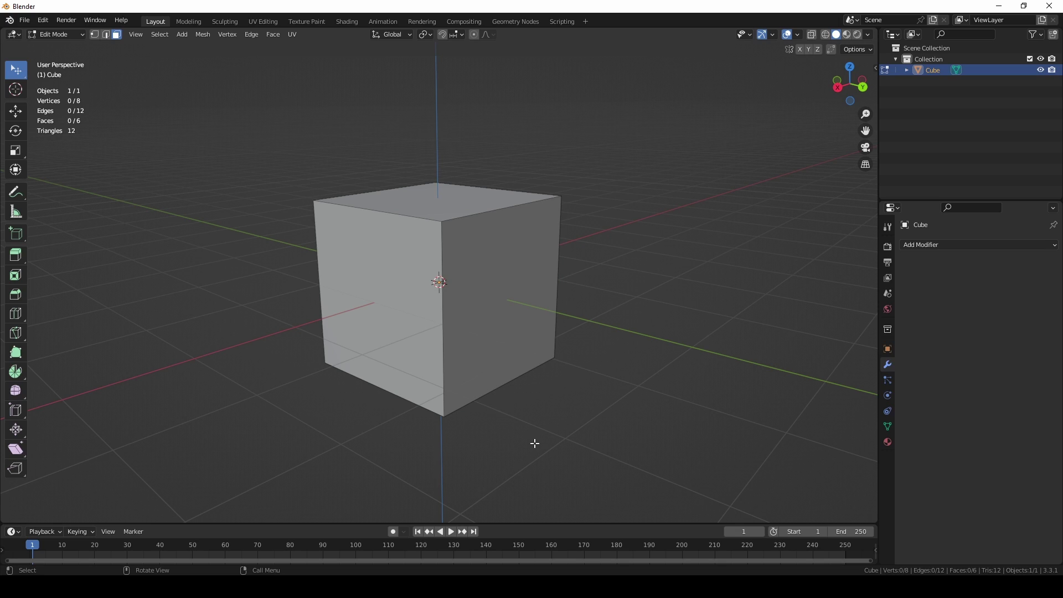